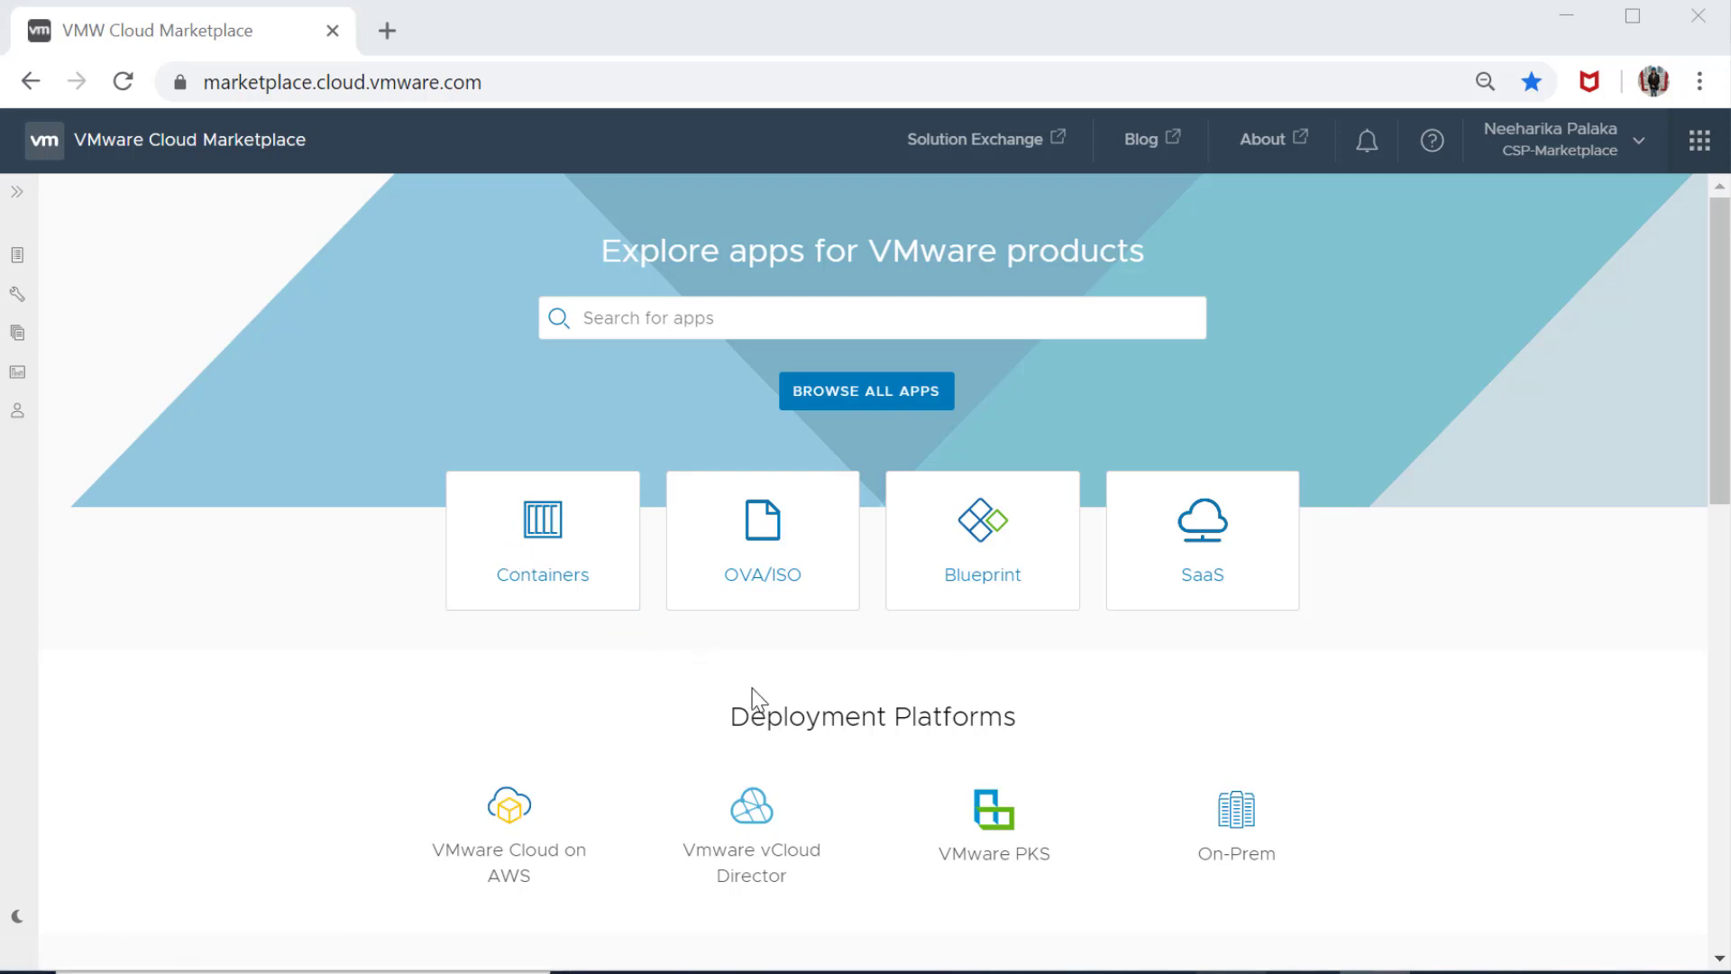
Look over the marketplace home page and open the Containers solution catalog
{"action": "scroll", "coordinate": [752, 689], "scroll_direction": "down", "scroll_amount": 2}
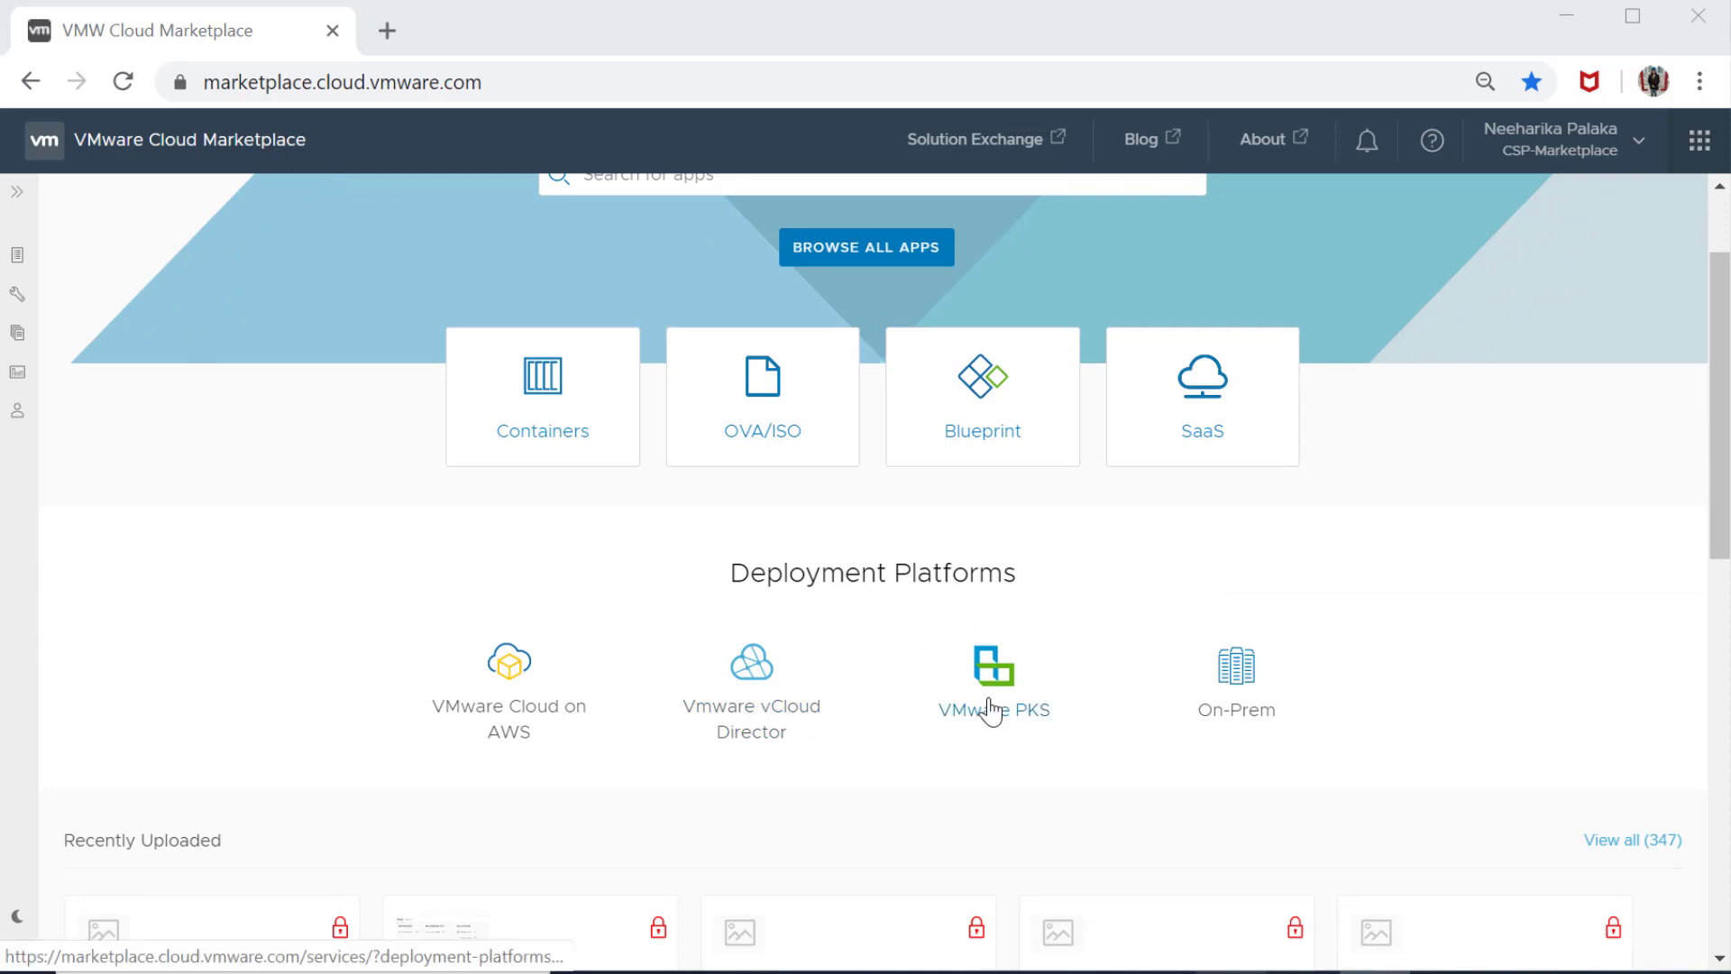
{"action": "scroll", "coordinate": [992, 709], "scroll_direction": "down", "scroll_amount": 3}
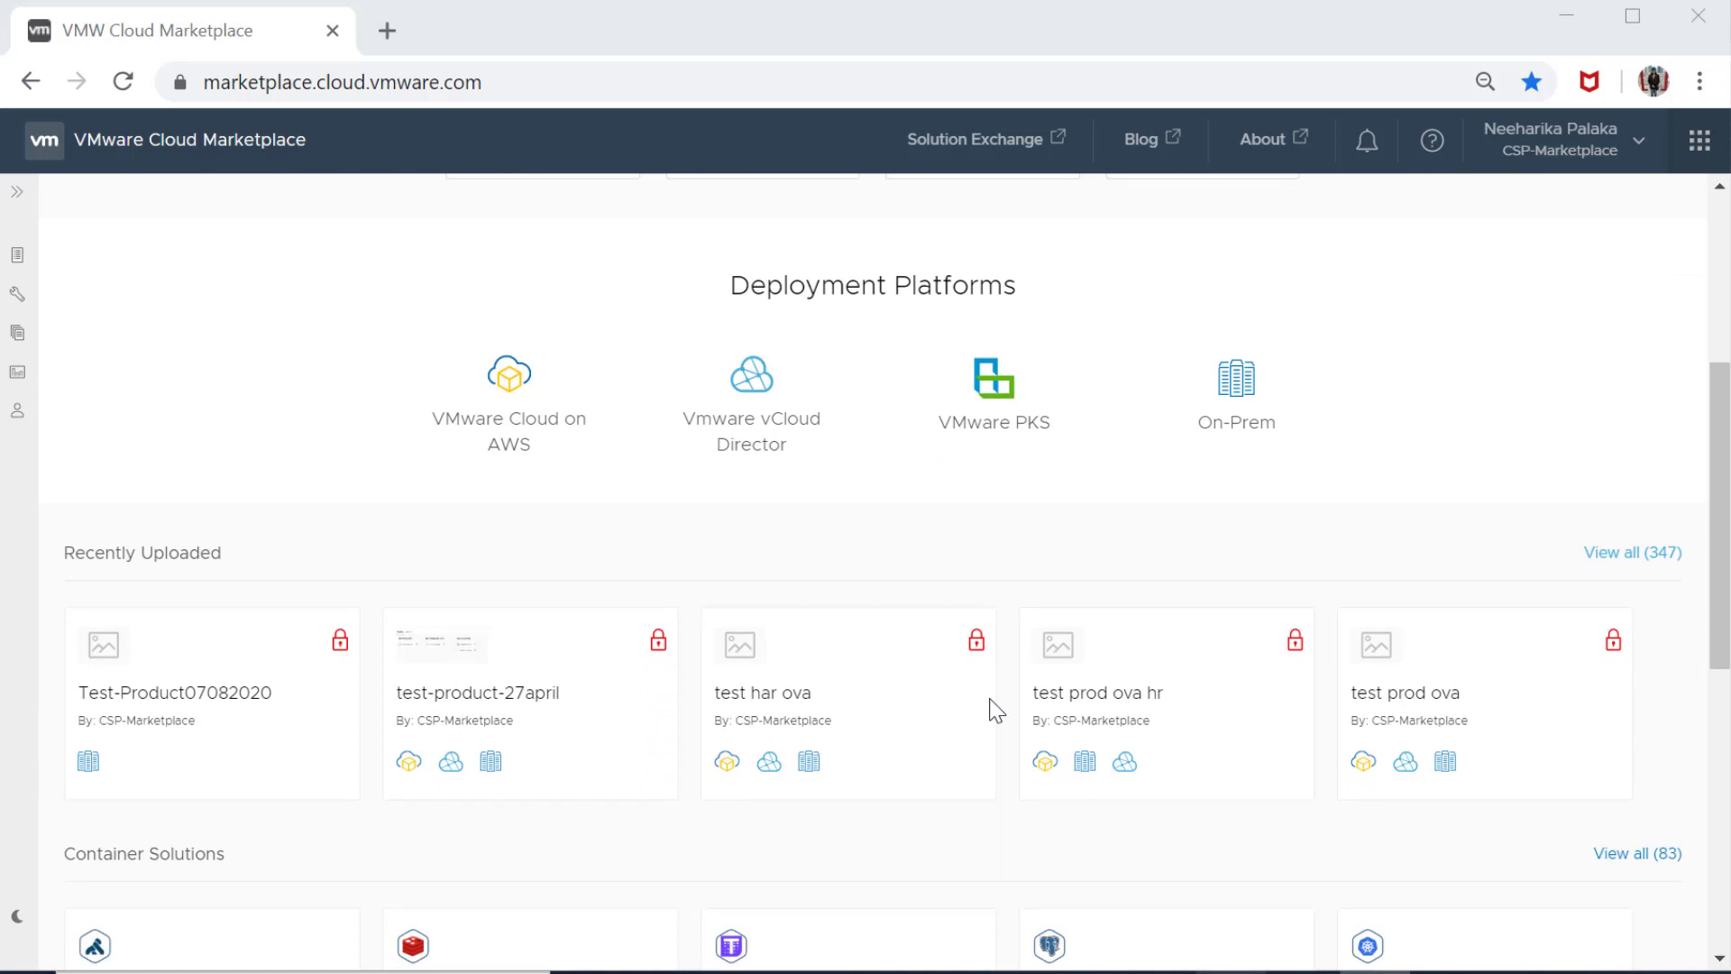
{"action": "scroll", "coordinate": [1014, 745], "scroll_direction": "down", "scroll_amount": 2}
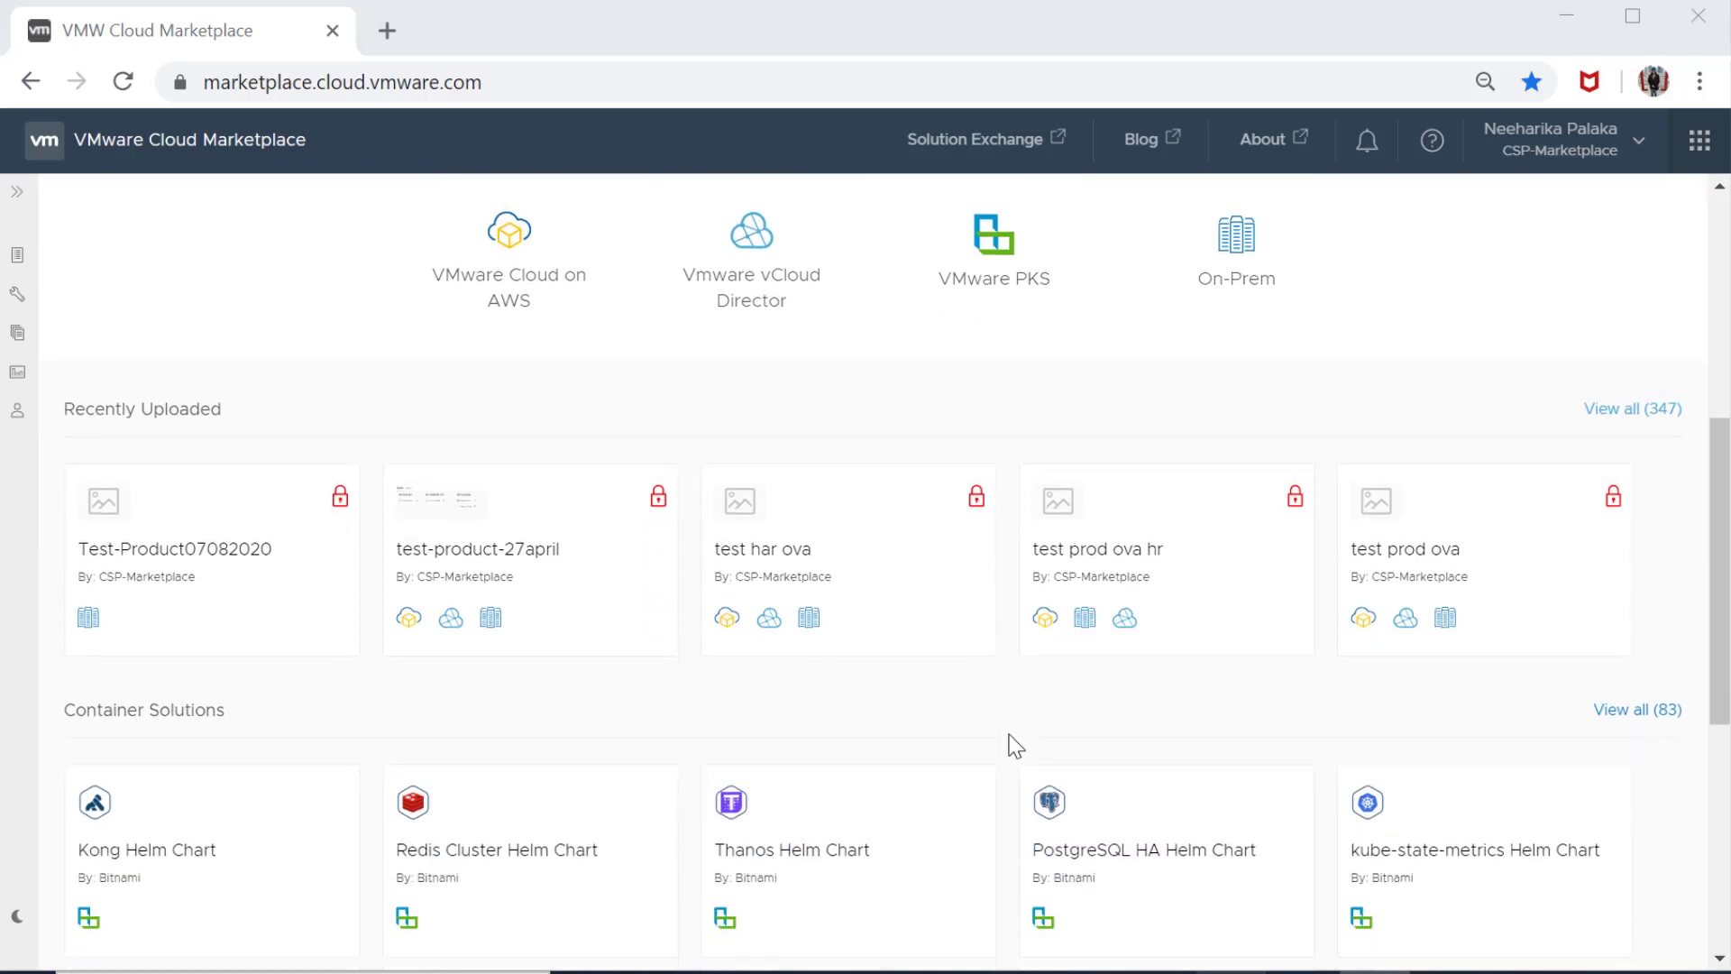
{"action": "scroll", "coordinate": [1013, 726], "scroll_direction": "up", "scroll_amount": 6}
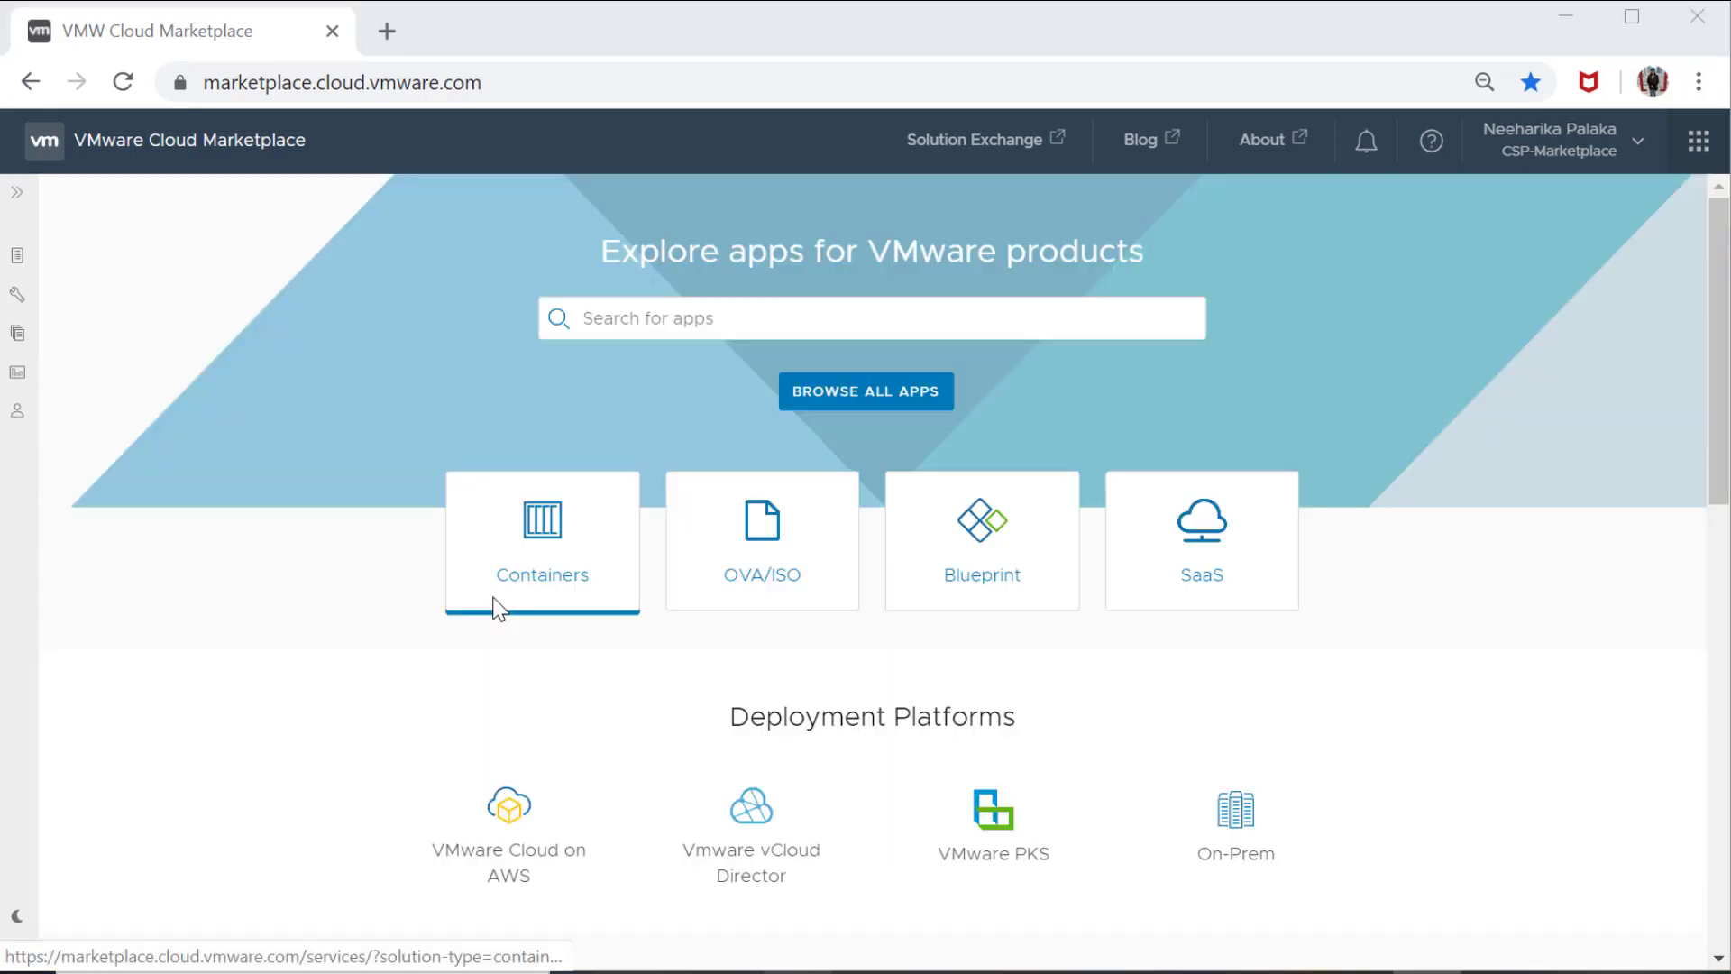
{"action": "left_click", "coordinate": [497, 608]}
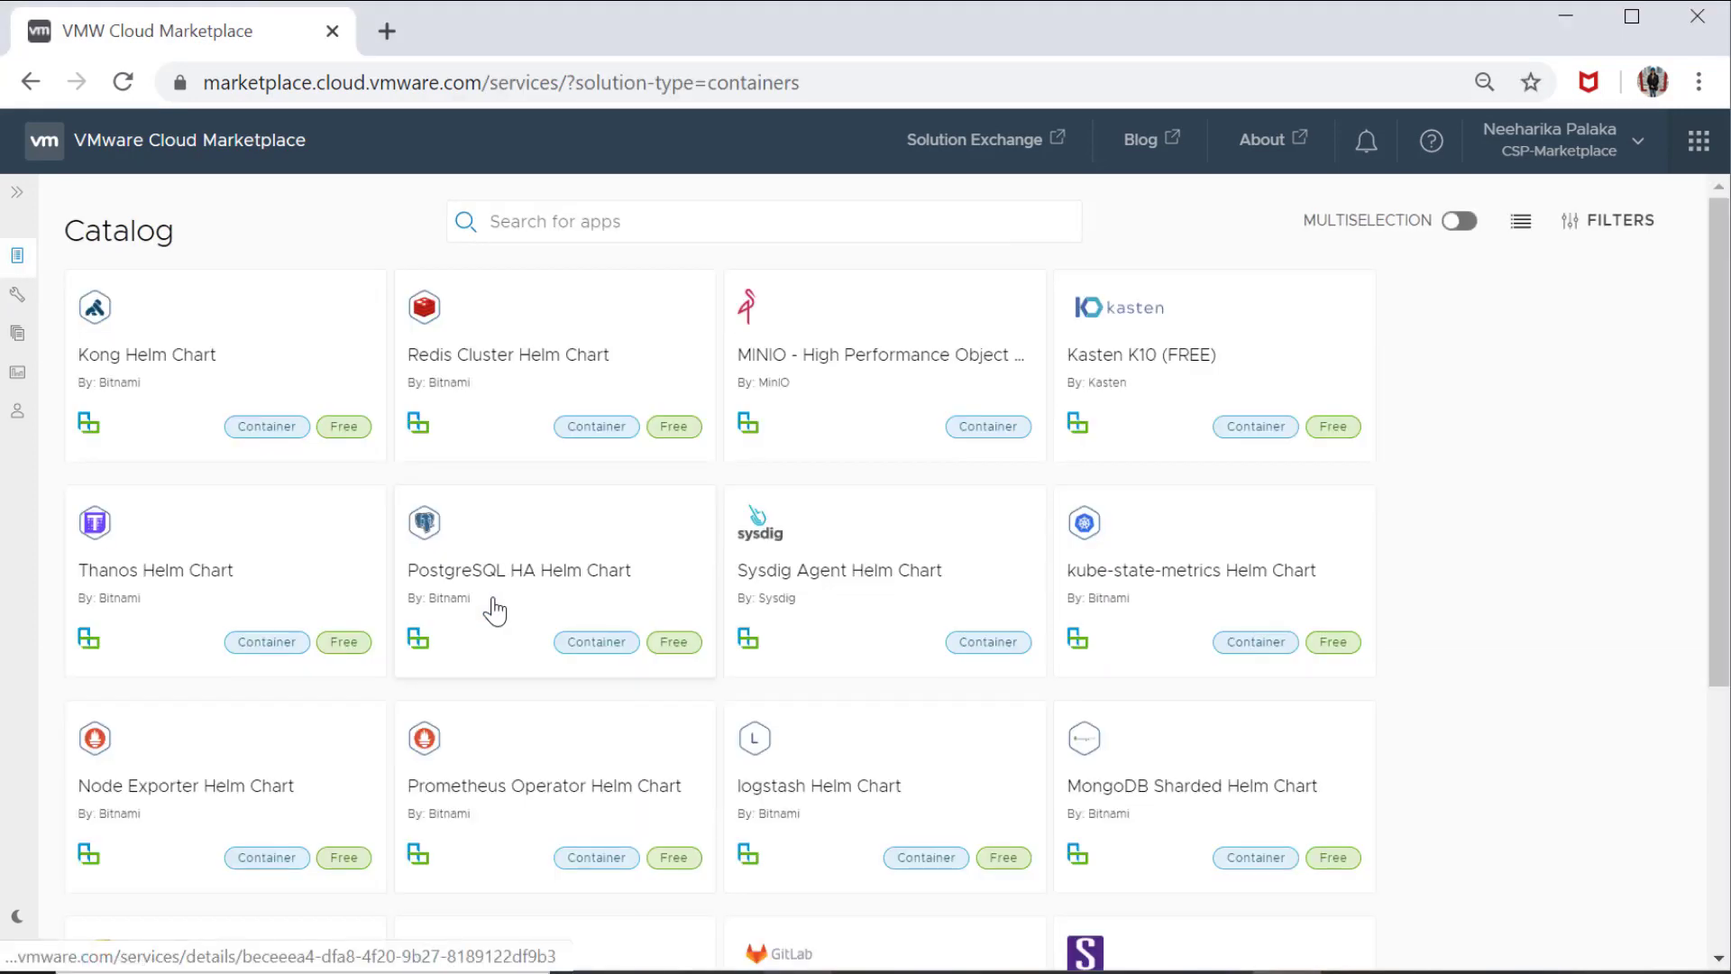
Browse the container catalog, check its sorting and filter options, and open the Prometheus Operator Helm Chart details
{"action": "scroll", "coordinate": [526, 646], "scroll_direction": "down", "scroll_amount": 5}
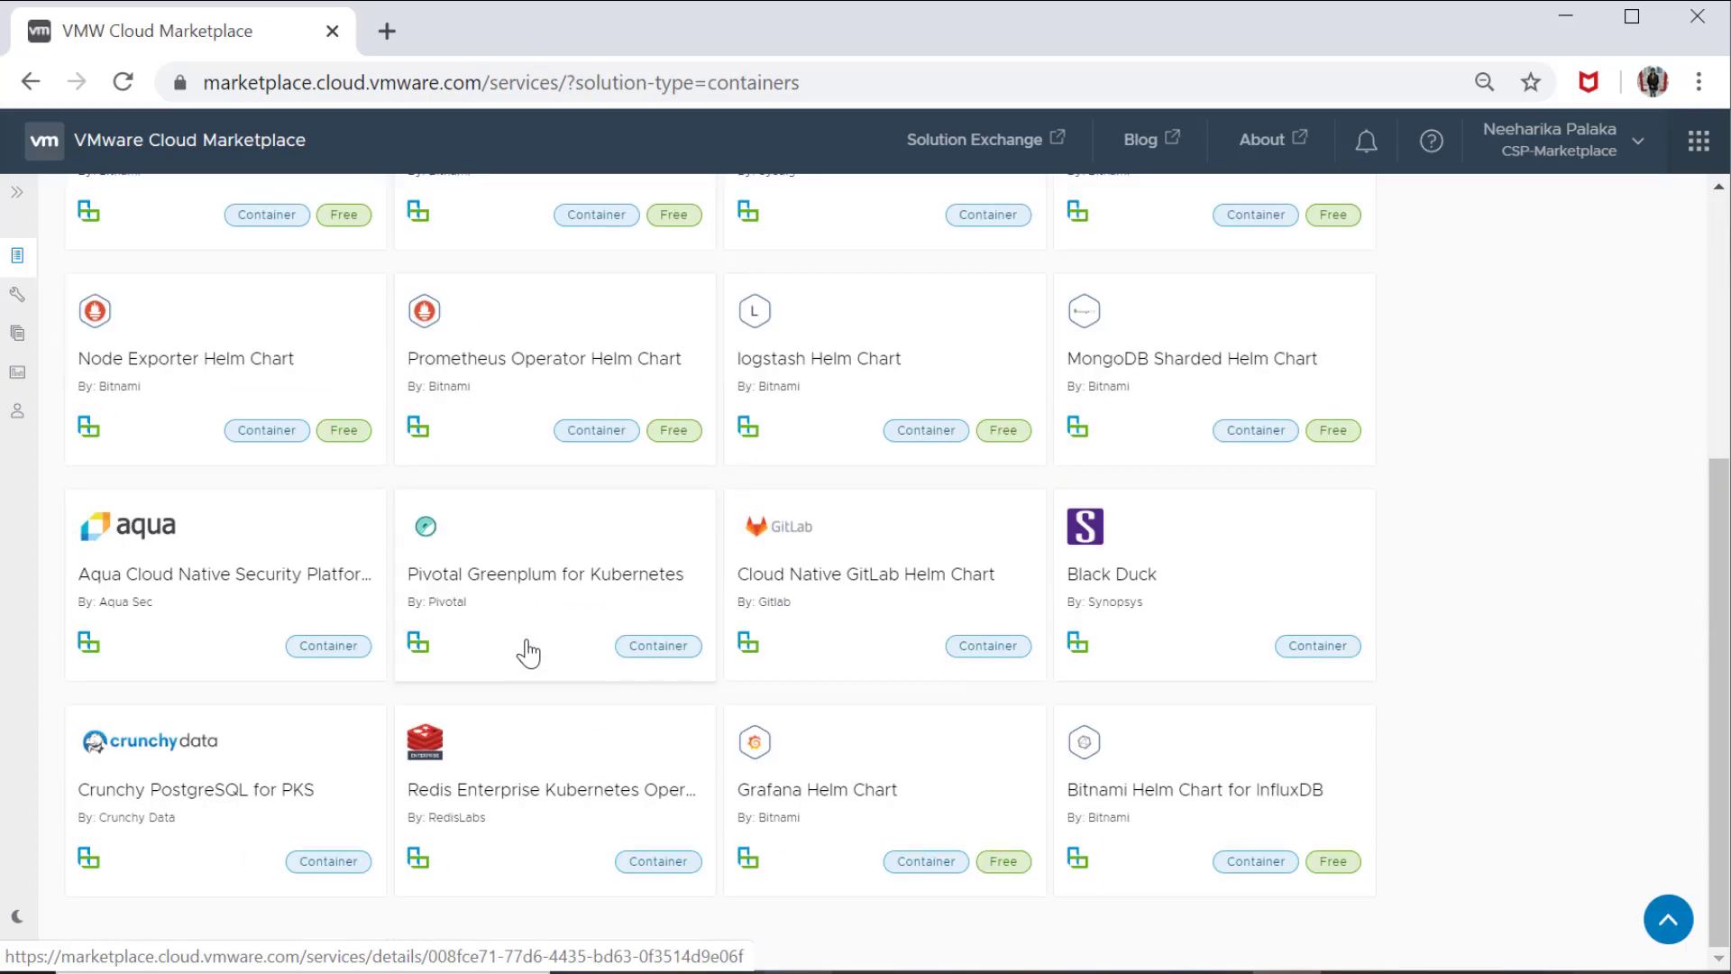
{"action": "scroll", "coordinate": [525, 645], "scroll_direction": "up", "scroll_amount": 5}
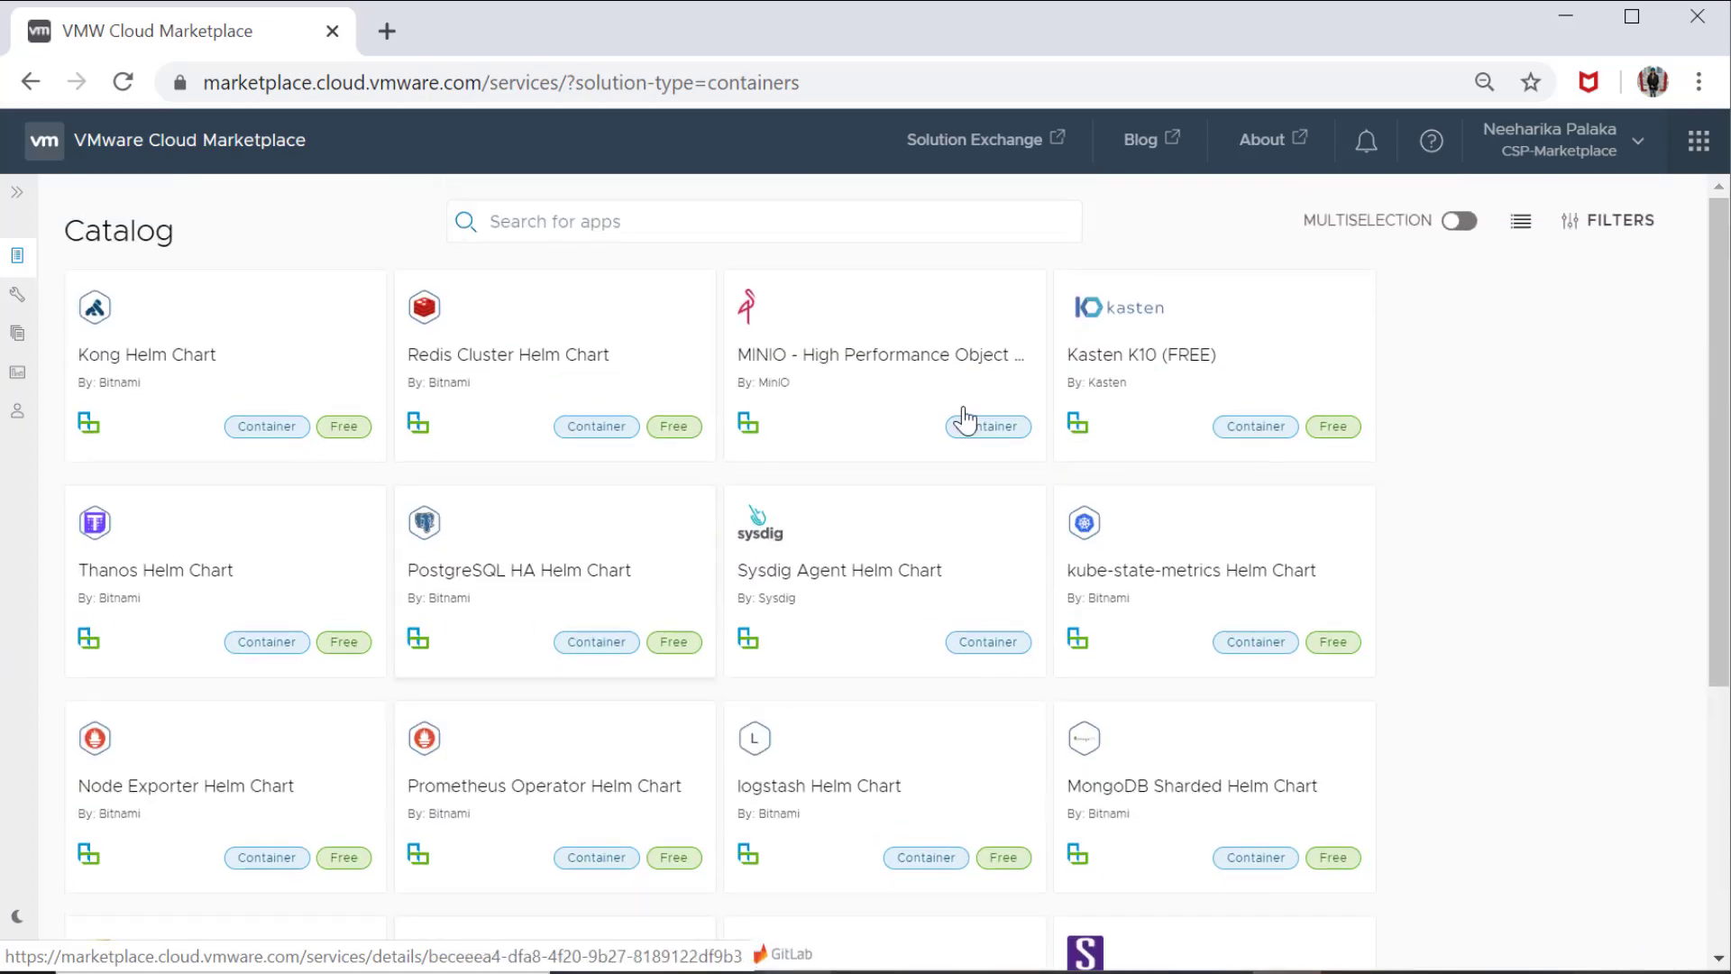
{"action": "left_click", "coordinate": [1589, 225]}
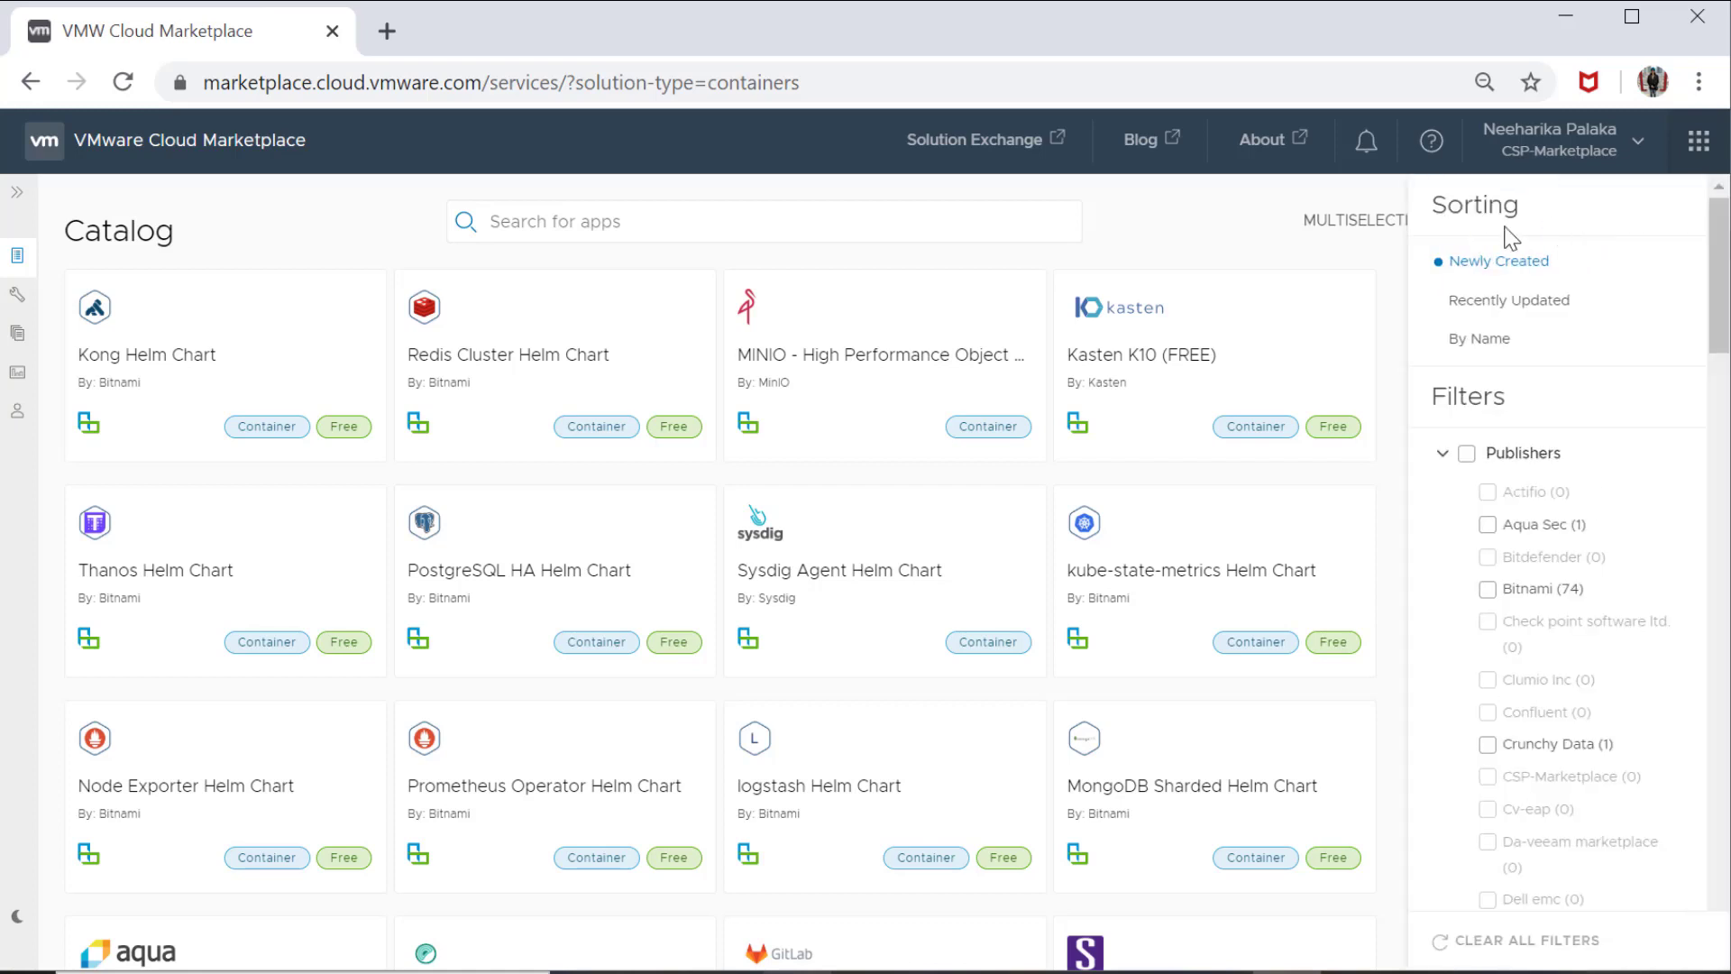
{"action": "left_click", "coordinate": [1382, 257]}
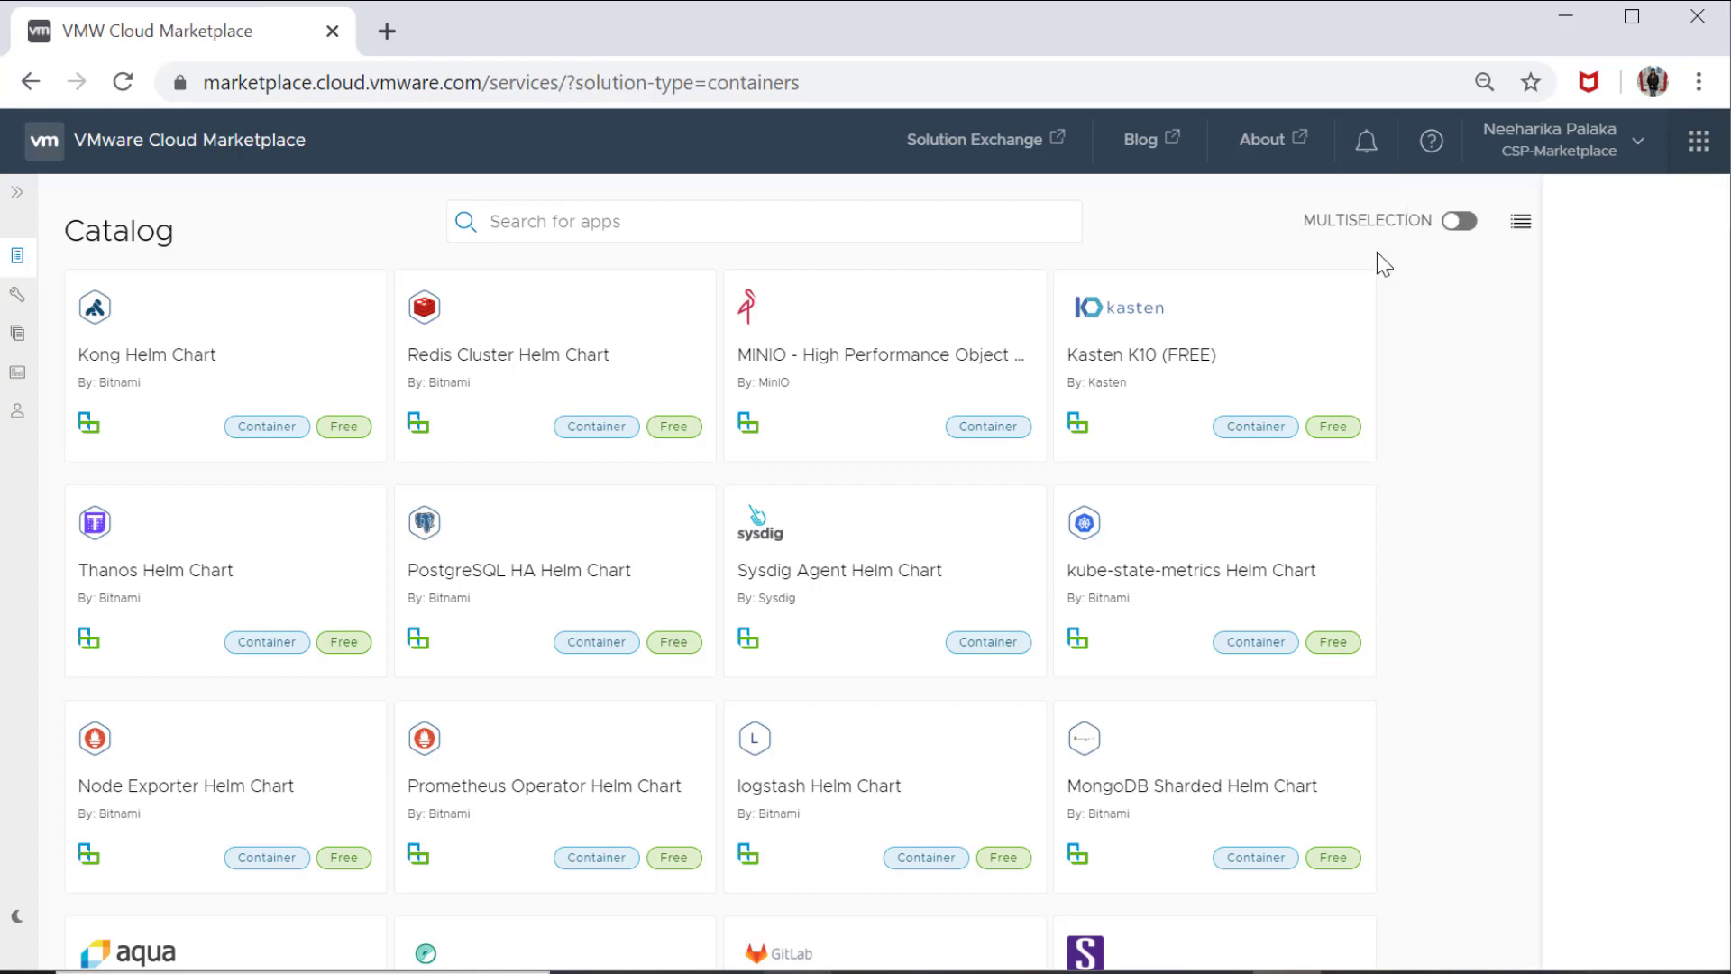
{"action": "left_click", "coordinate": [629, 777]}
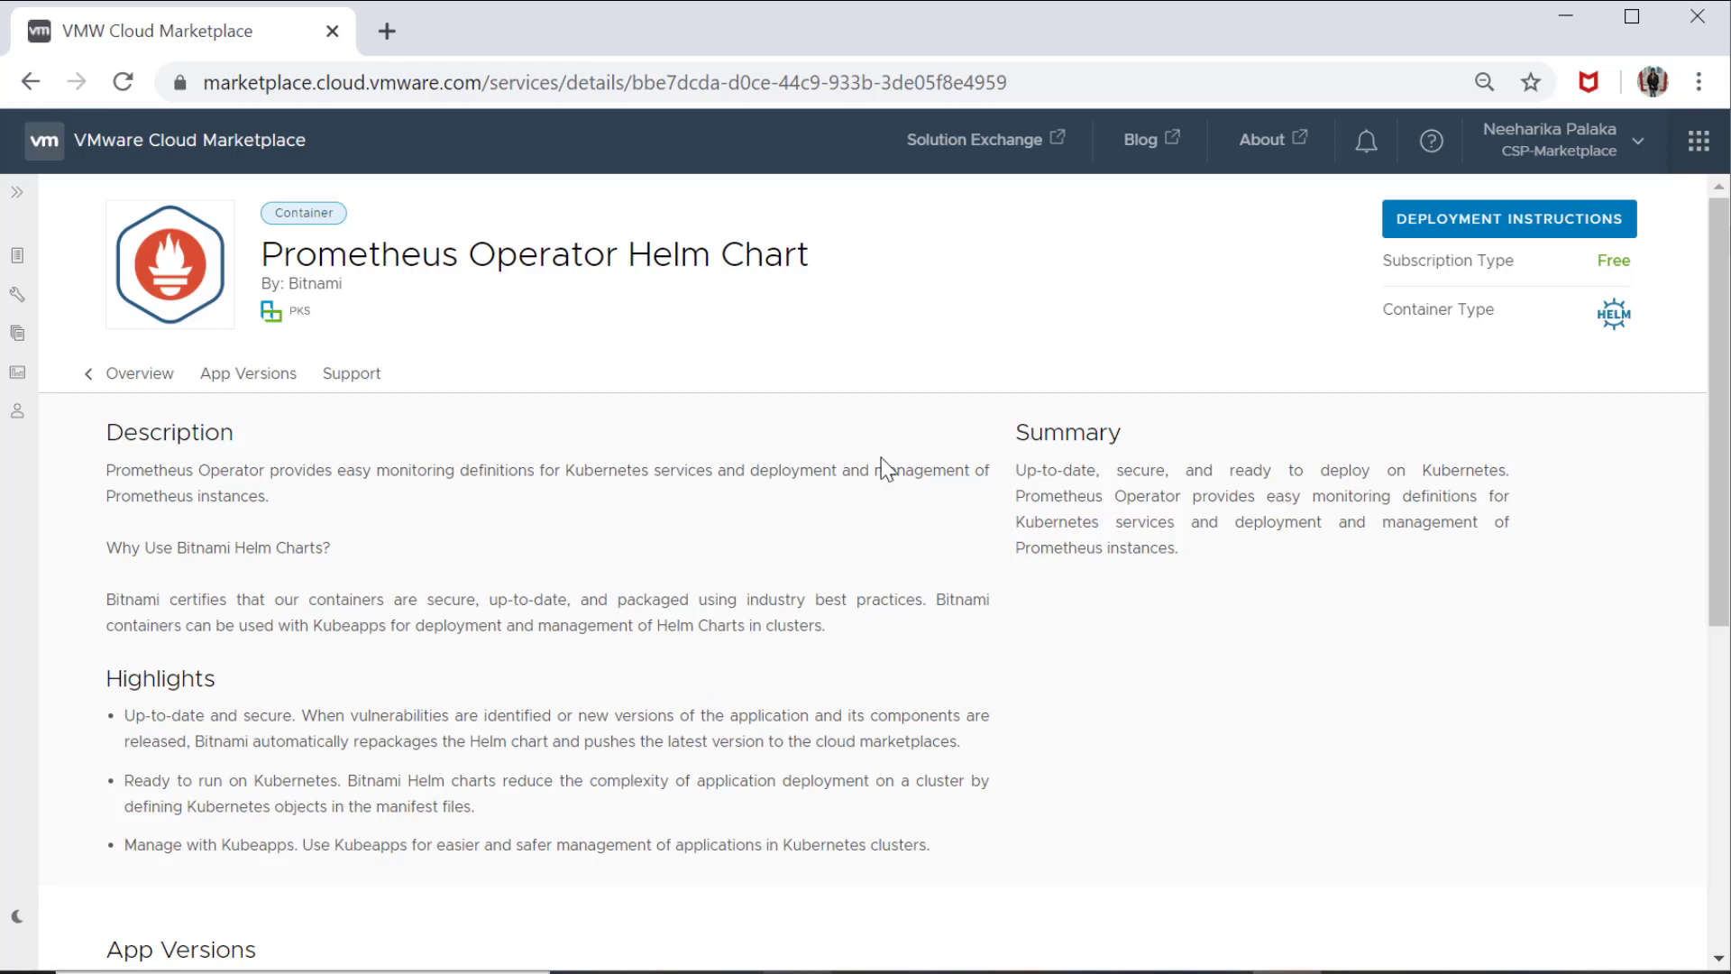
Open the deployment instructions for Prometheus Operator Helm Chart, choose app version 0.38.0 and continue to the installation instructions
{"action": "left_click", "coordinate": [1428, 240]}
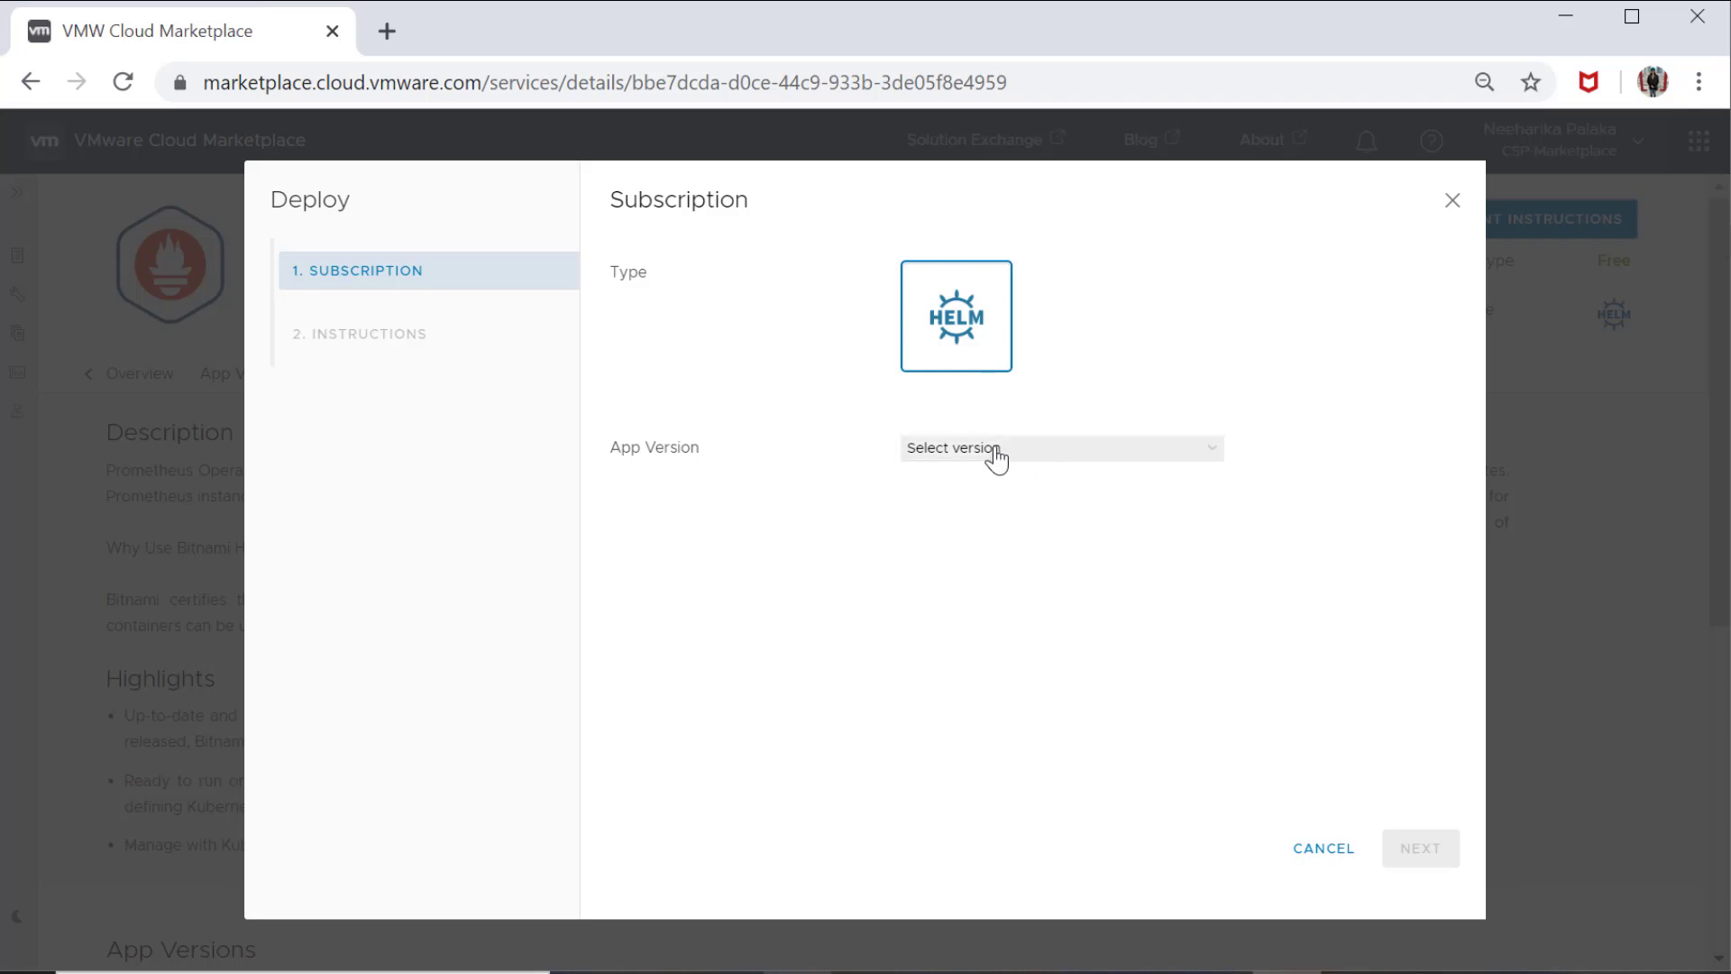
{"action": "left_click", "coordinate": [1002, 451]}
{"action": "left_click", "coordinate": [997, 485]}
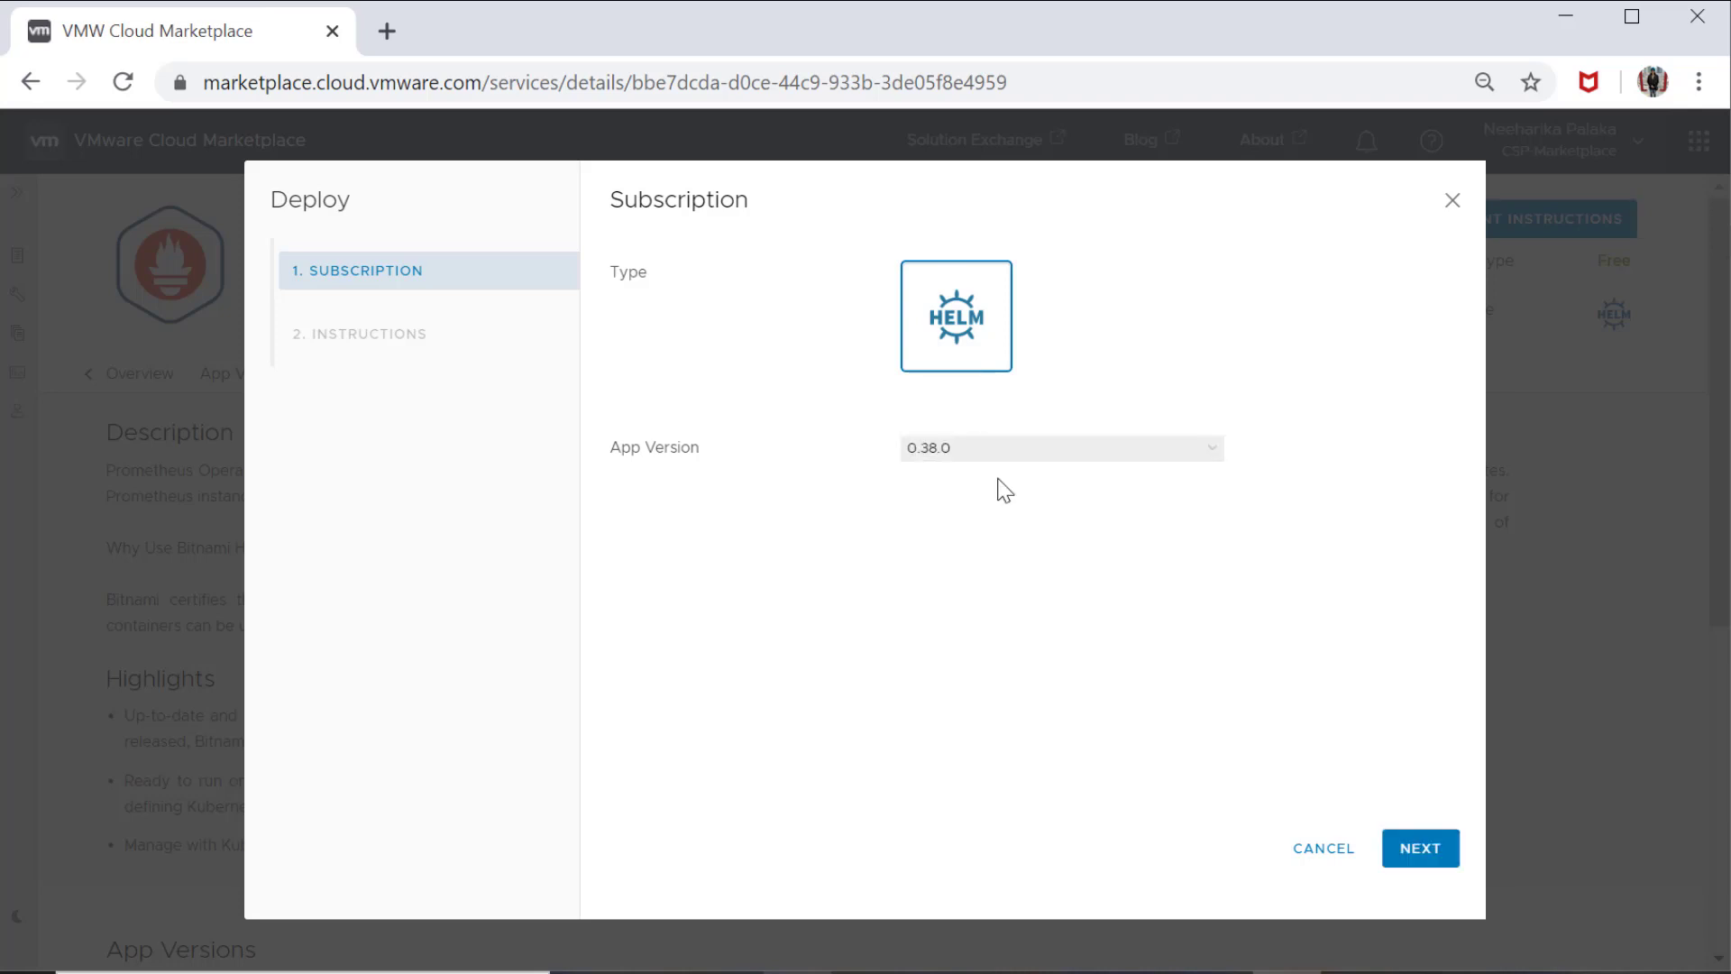
{"action": "left_click", "coordinate": [1420, 849]}
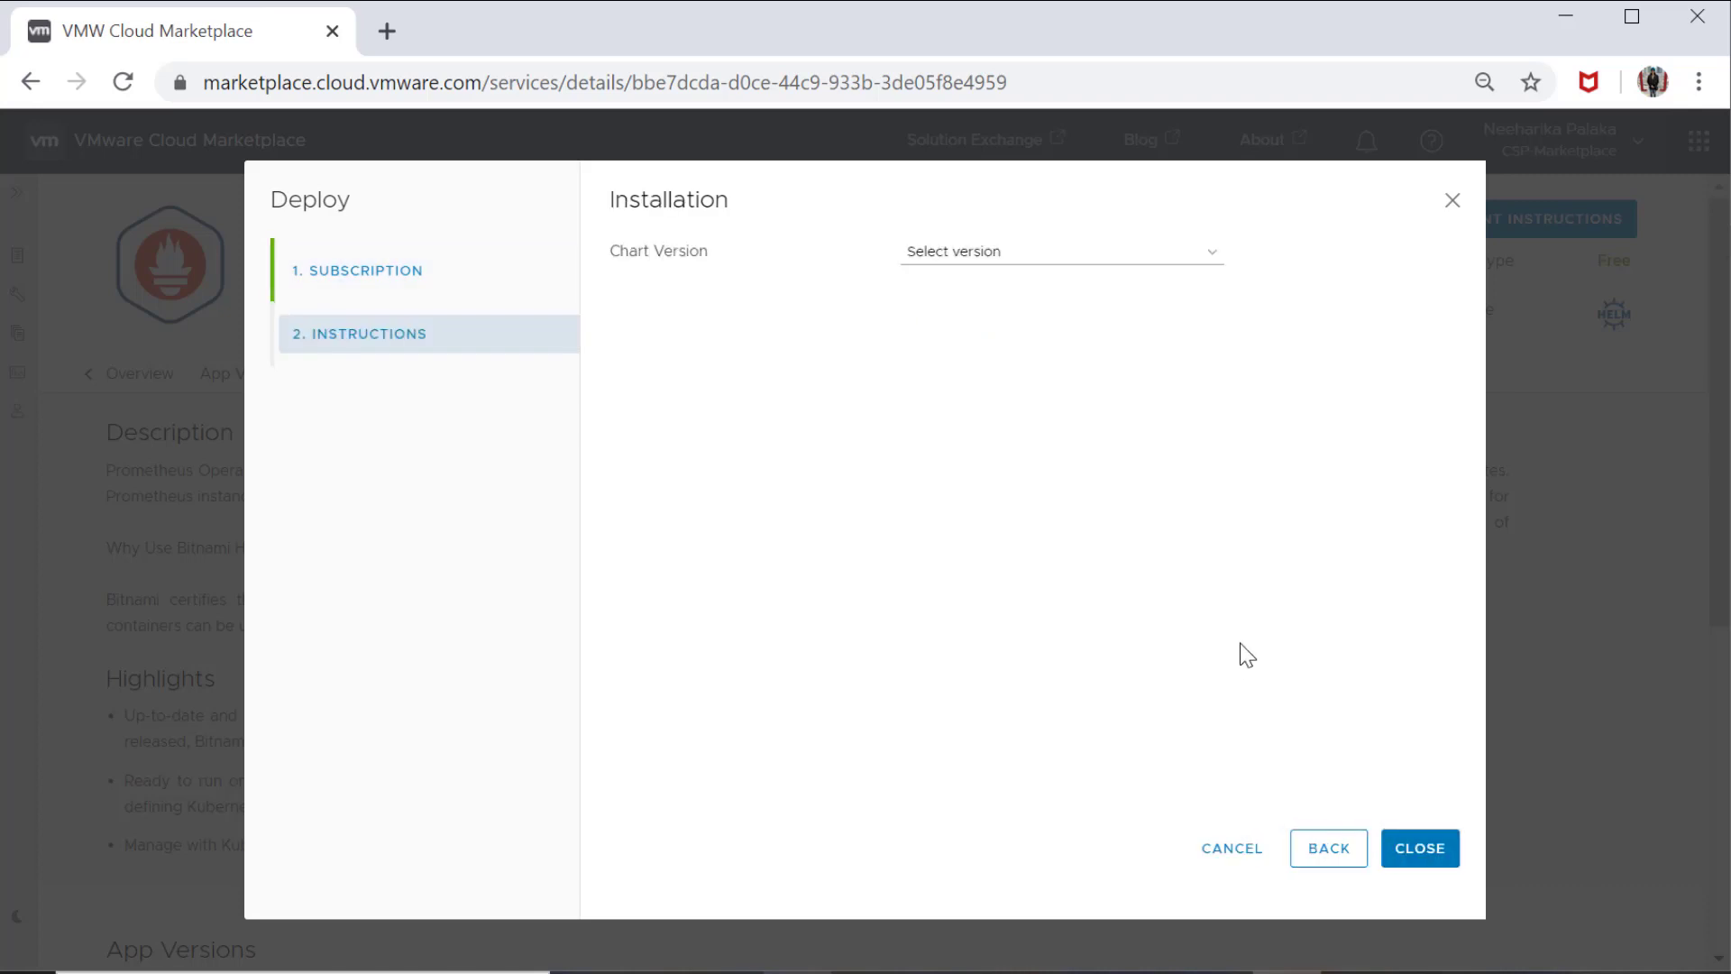
Display the installation instructions for chart version 0.15.1 and close the deployment wizard
{"action": "left_click", "coordinate": [1020, 244]}
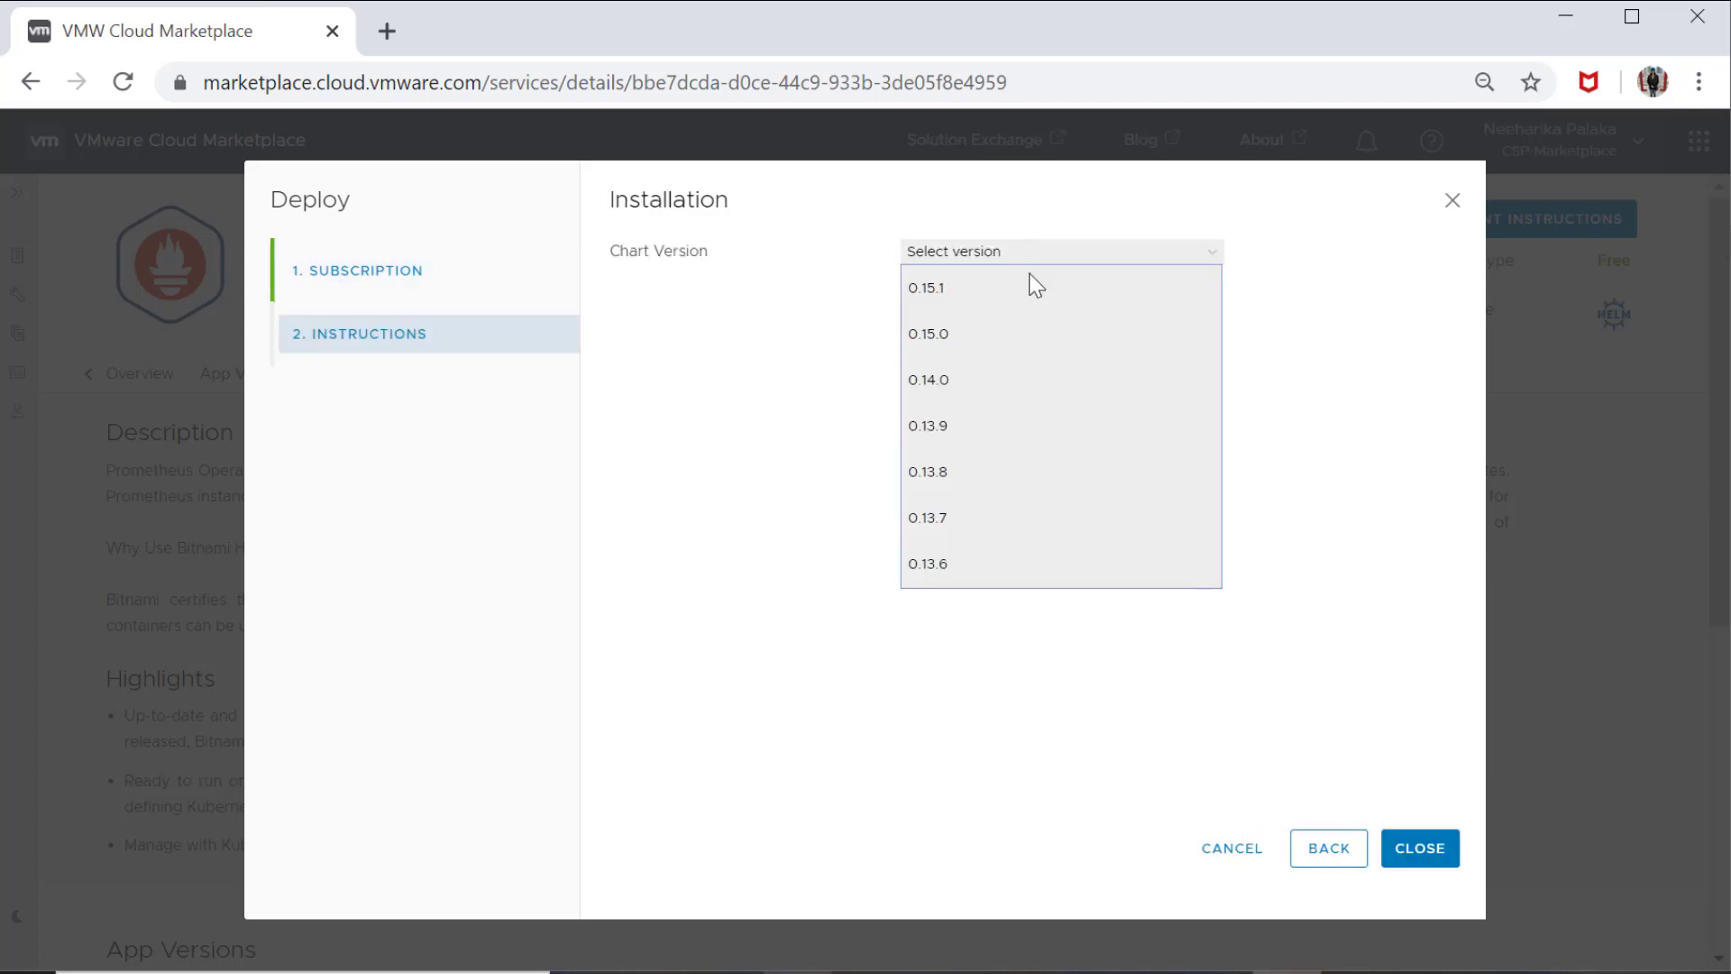
{"action": "left_click", "coordinate": [1029, 286]}
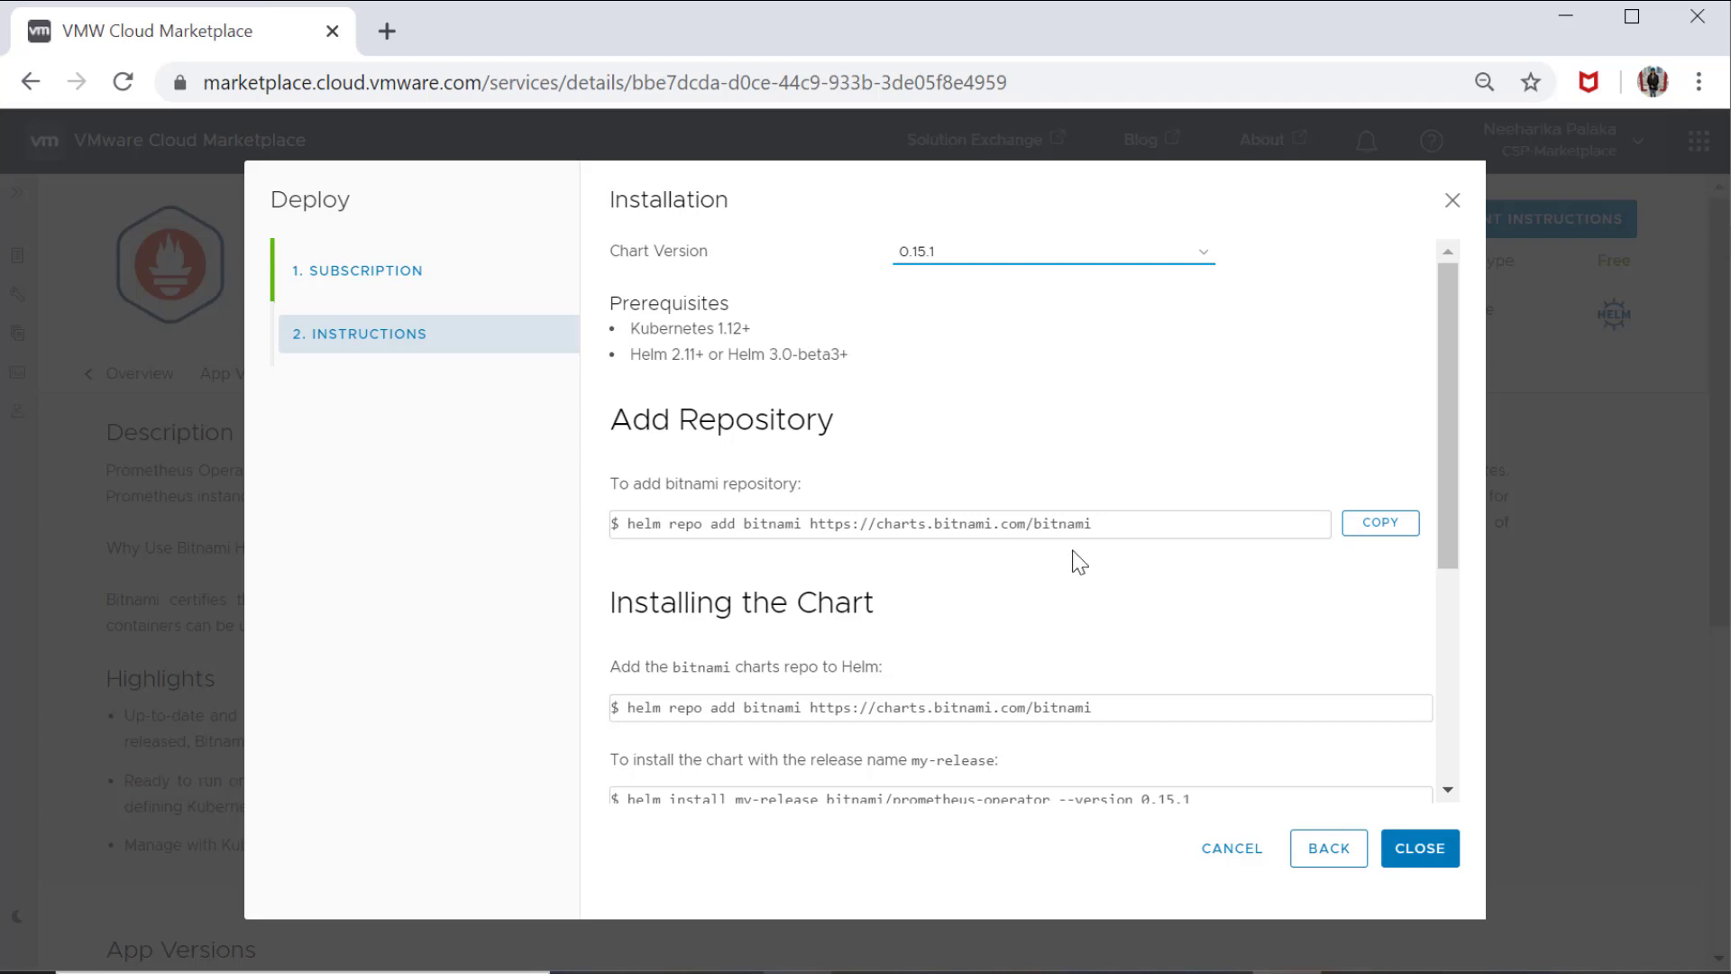
{"action": "left_click", "coordinate": [1437, 847]}
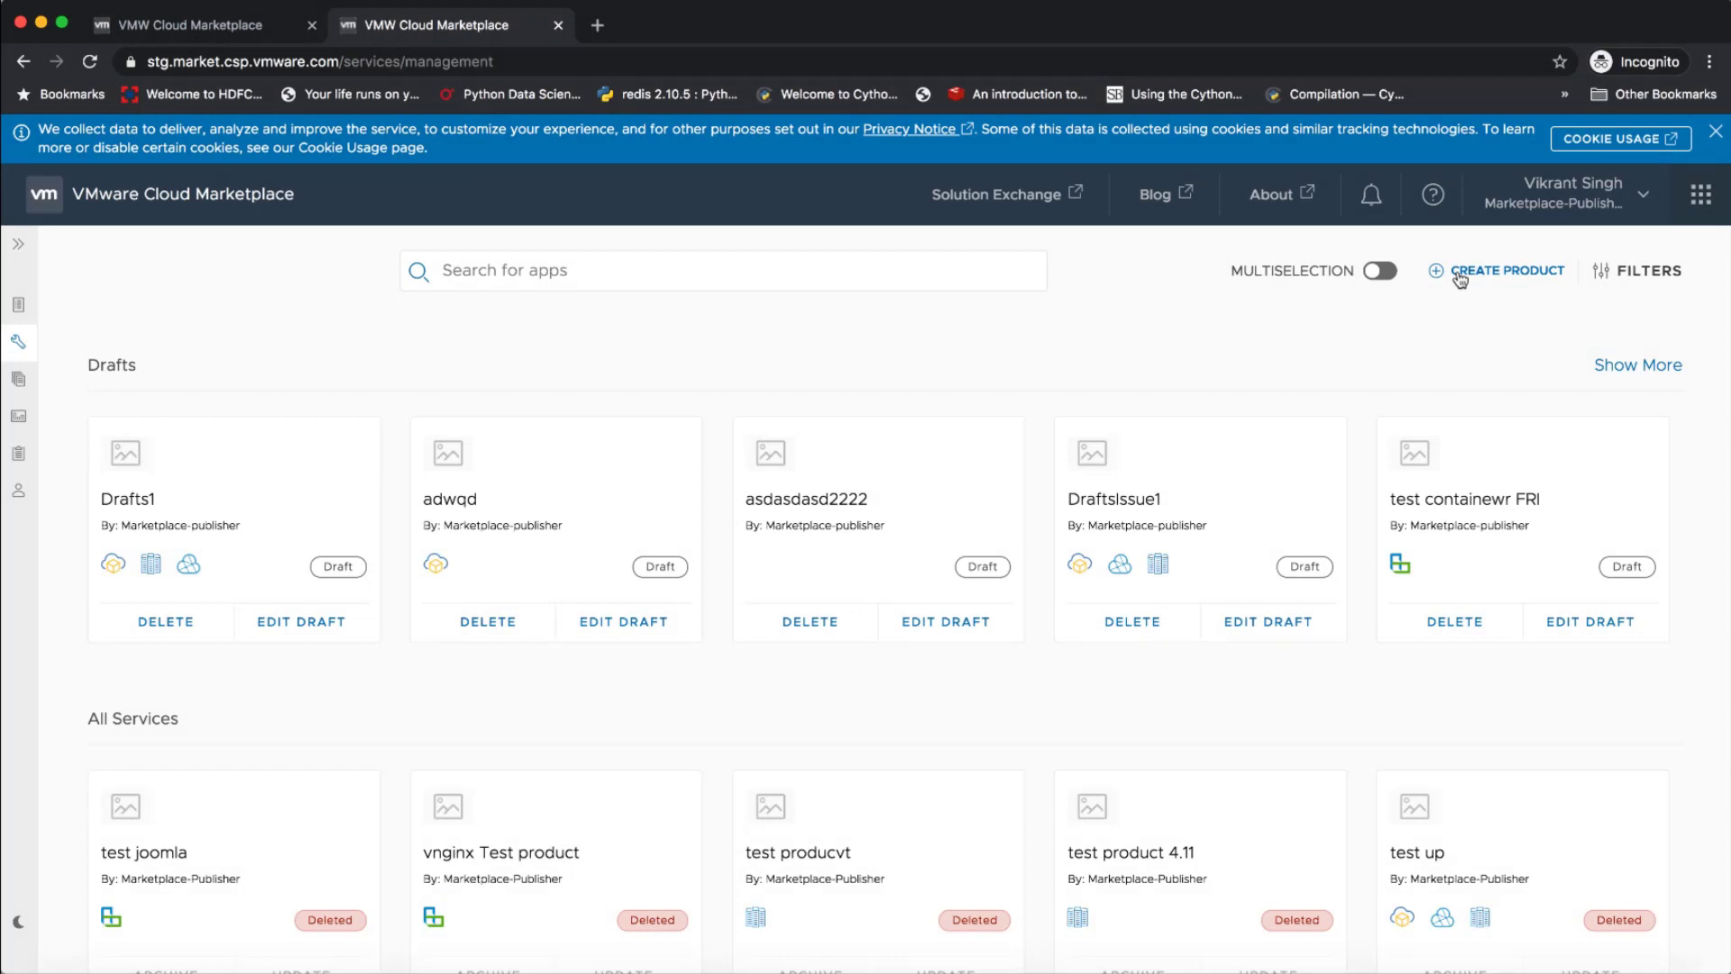
Create a new product in the publisher's product management page and title it "PKS MongoDB"
{"action": "left_click", "coordinate": [1459, 280]}
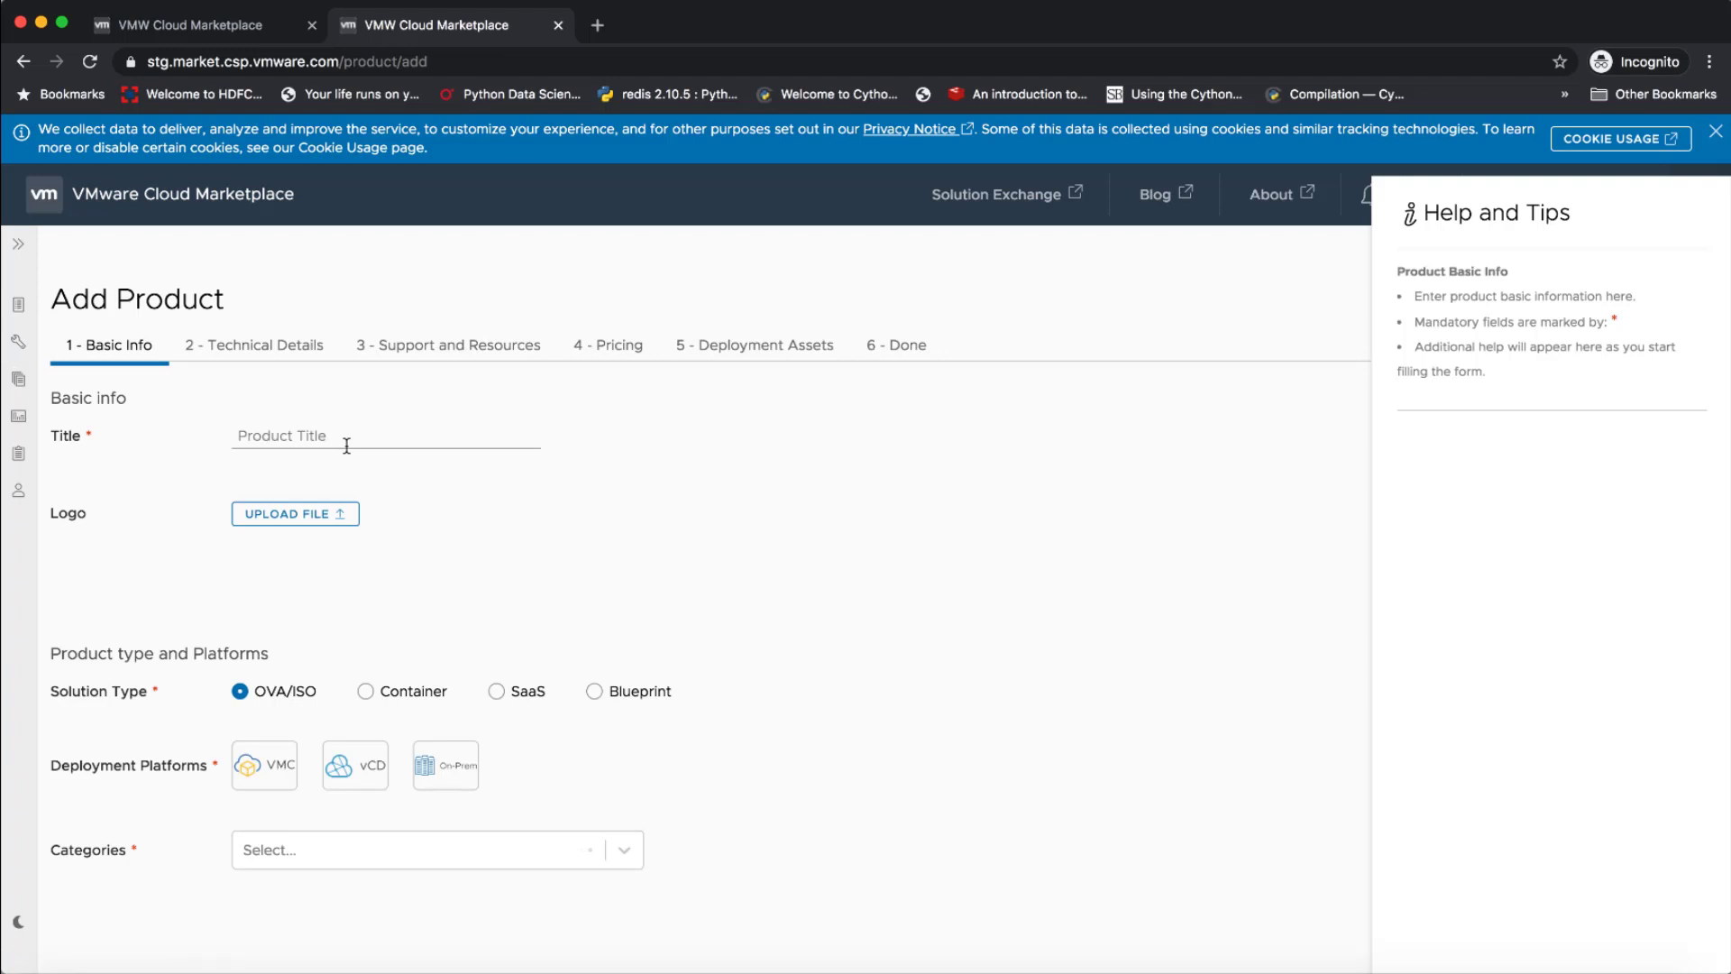
{"action": "left_click", "coordinate": [342, 436]}
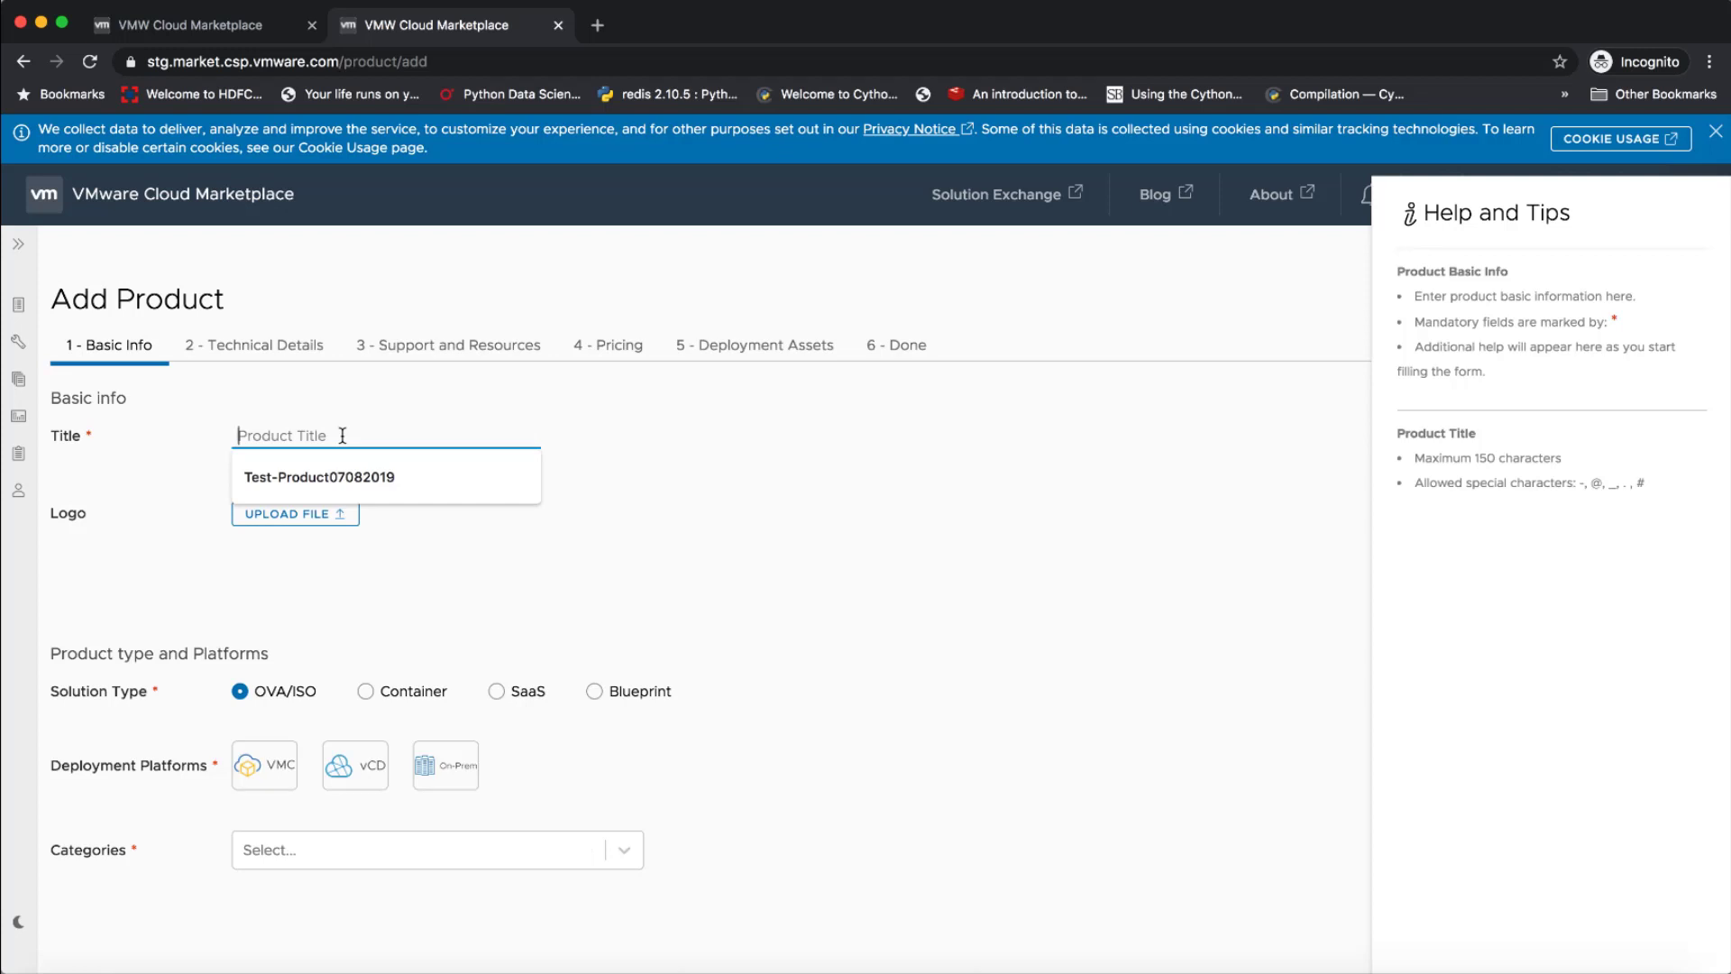
{"action": "type", "text": "PKS "}
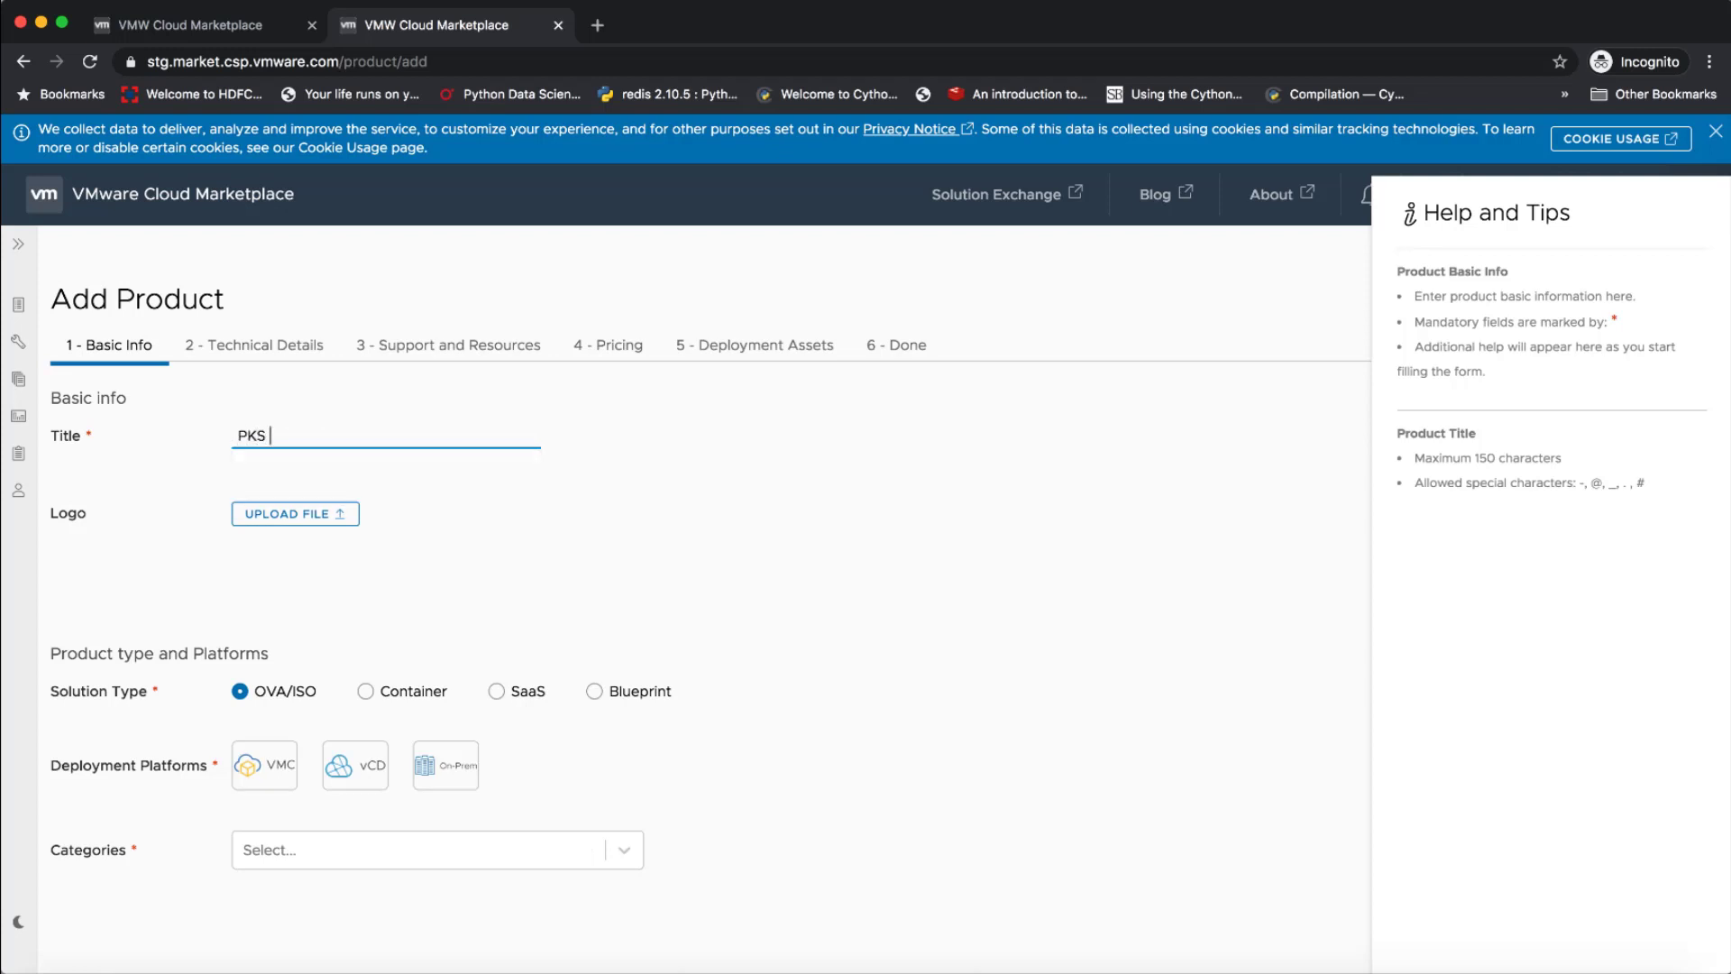
{"action": "type", "text": "MO"}
{"action": "key", "text": "BackSpace"}
{"action": "type", "text": "ongoDB"}
Set the product's solution type to Container, its container type to Docker and its category to Databases
{"action": "scroll", "coordinate": [340, 491], "scroll_direction": "down", "scroll_amount": 1}
{"action": "left_click", "coordinate": [405, 602]}
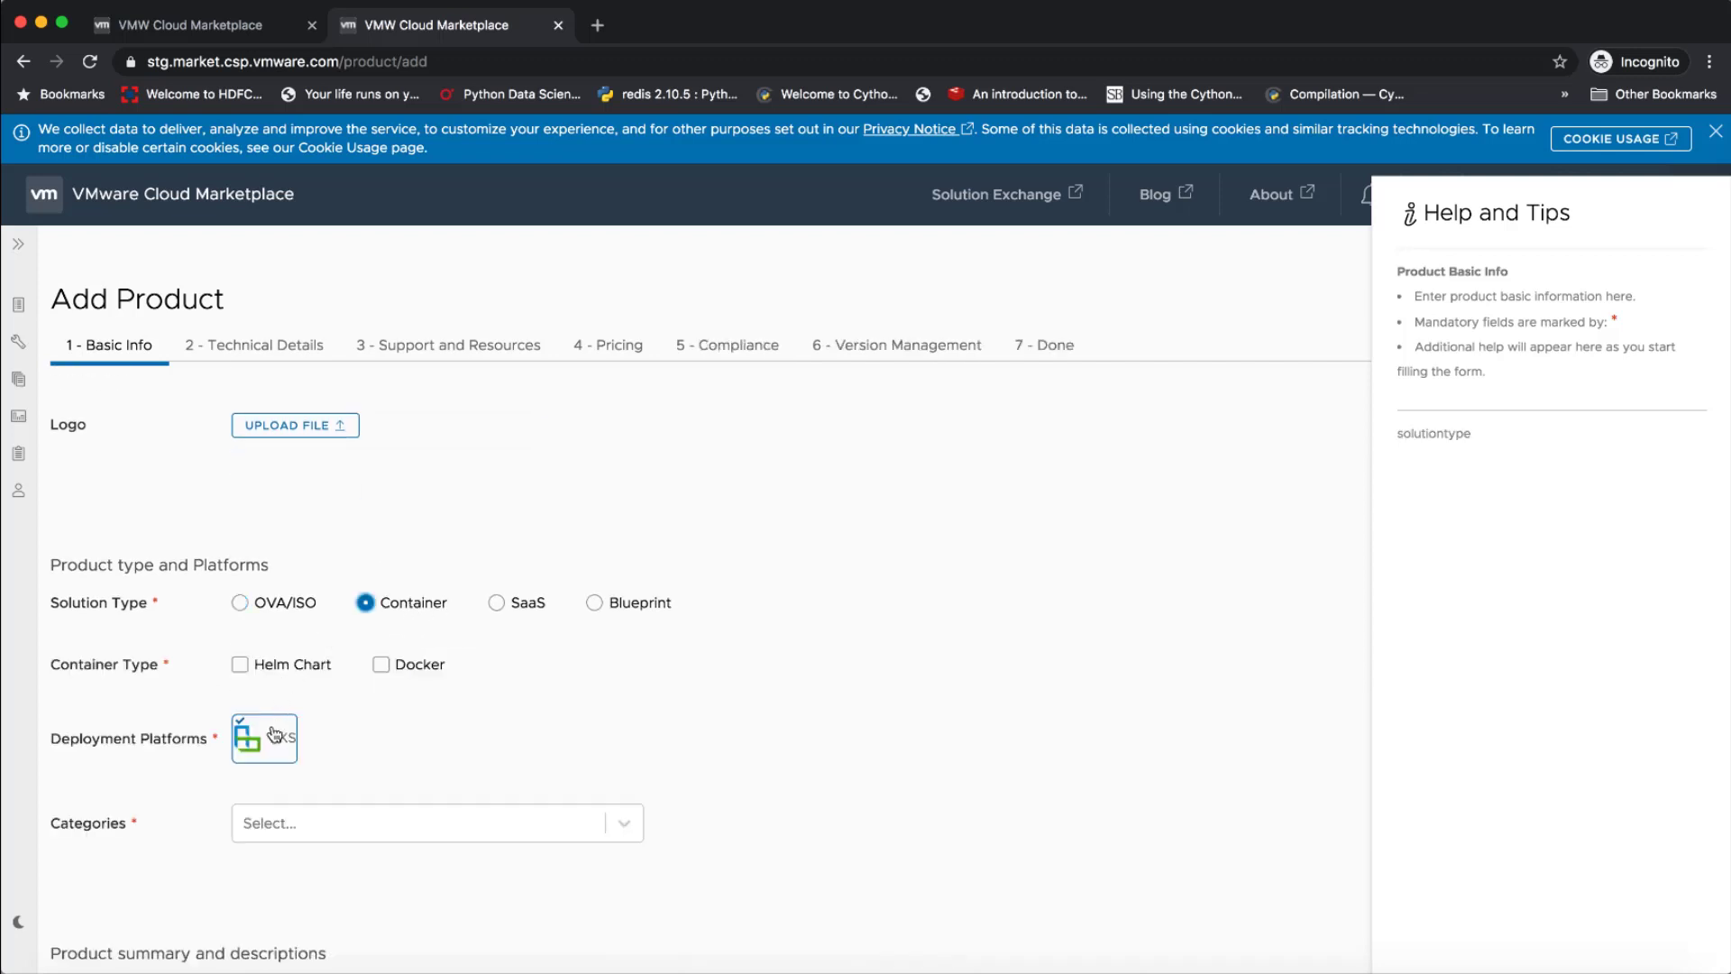
{"action": "left_click", "coordinate": [381, 663]}
{"action": "scroll", "coordinate": [353, 730], "scroll_direction": "down", "scroll_amount": 3}
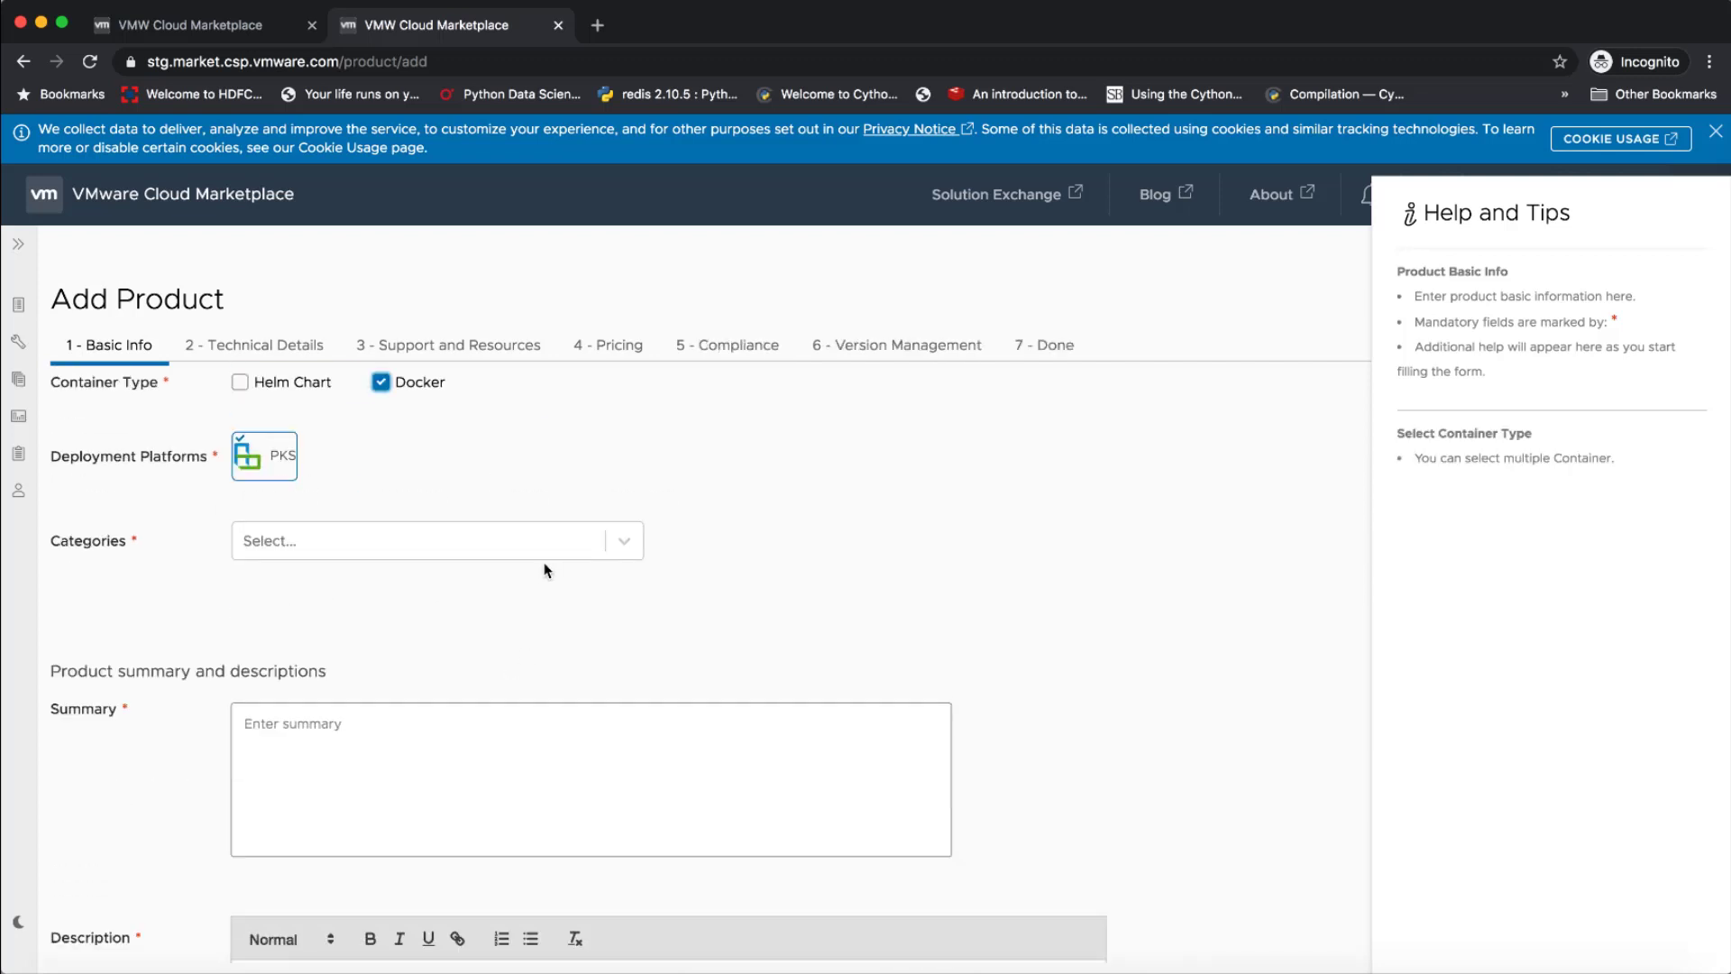
{"action": "left_click", "coordinate": [555, 550]}
{"action": "left_click", "coordinate": [487, 630]}
Enter "test" as the product summary and description, and proceed past Technical Details to Support and Resources
{"action": "left_click", "coordinate": [518, 747]}
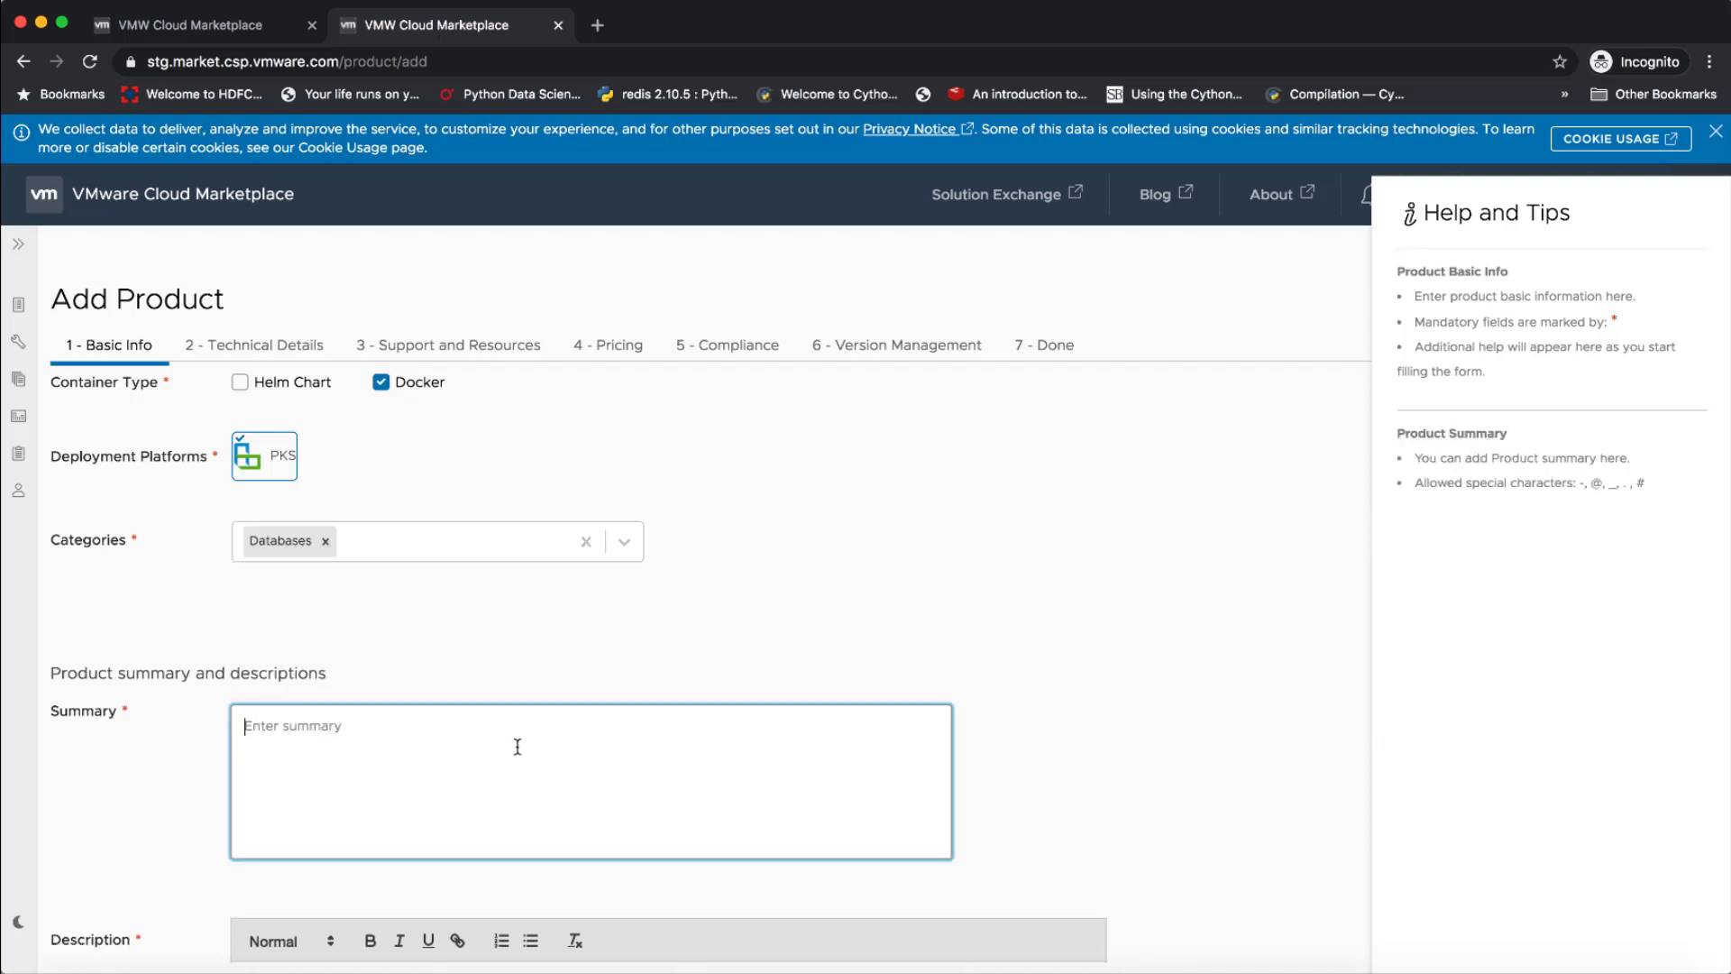
{"action": "type", "text": "test"}
{"action": "scroll", "coordinate": [512, 826], "scroll_direction": "down", "scroll_amount": 1}
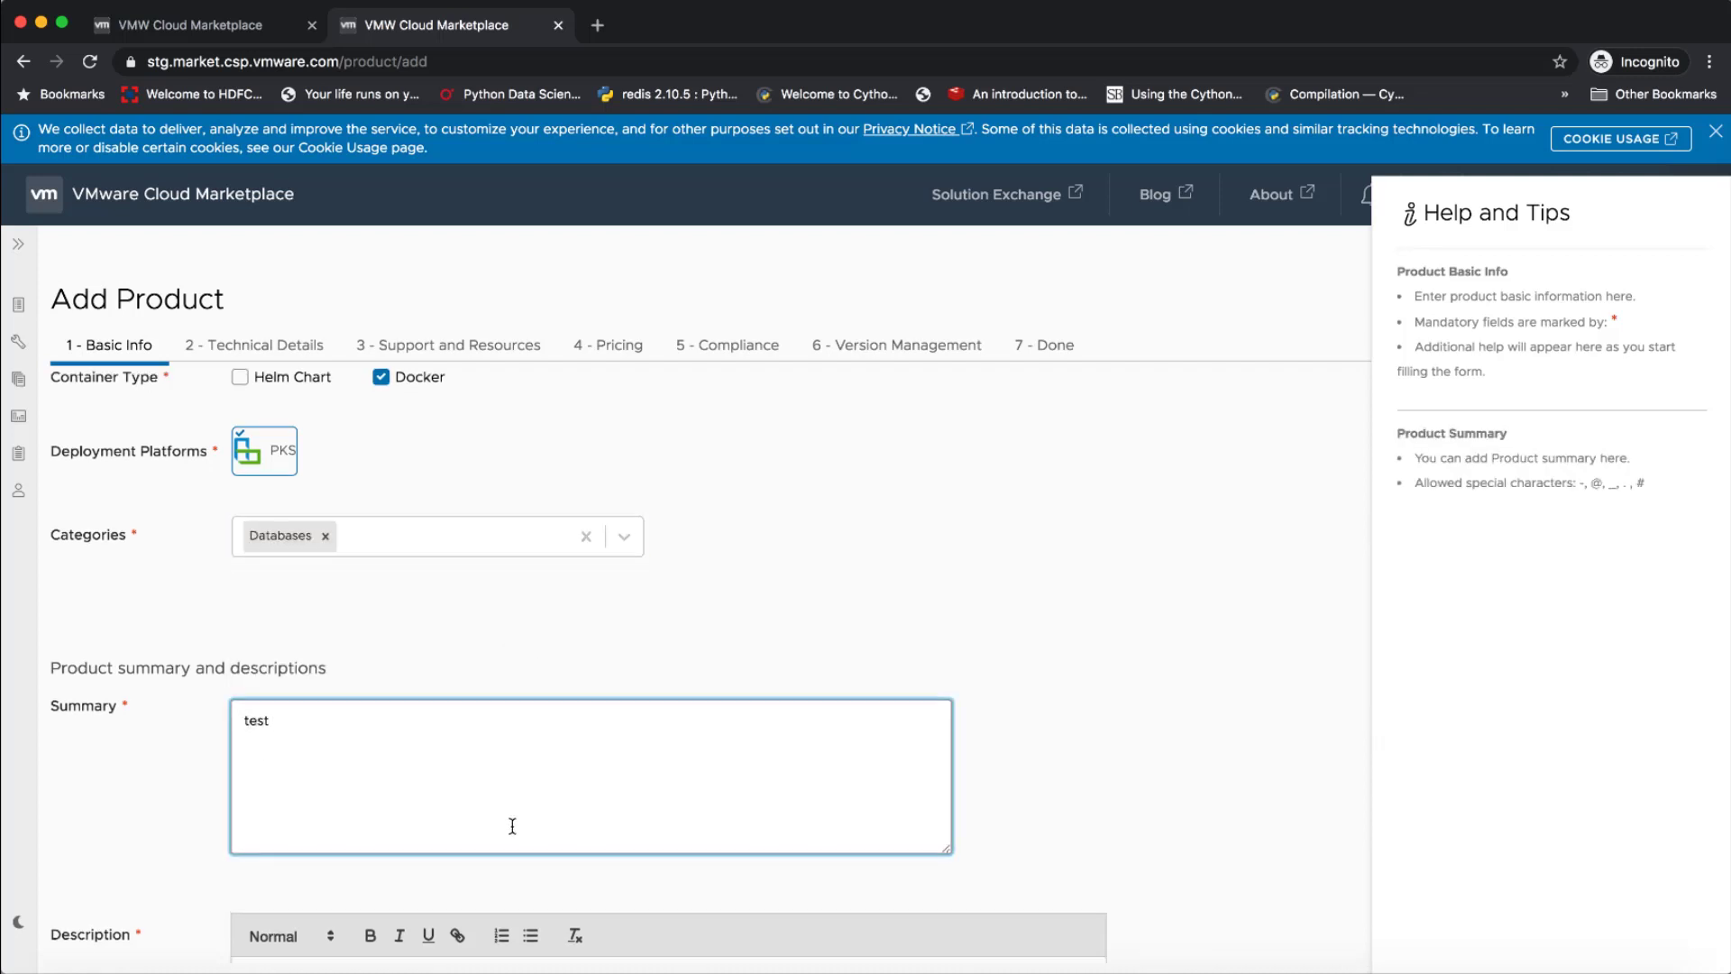
{"action": "scroll", "coordinate": [512, 826], "scroll_direction": "down", "scroll_amount": 3}
{"action": "left_click", "coordinate": [499, 749]}
{"action": "type", "text": "test"}
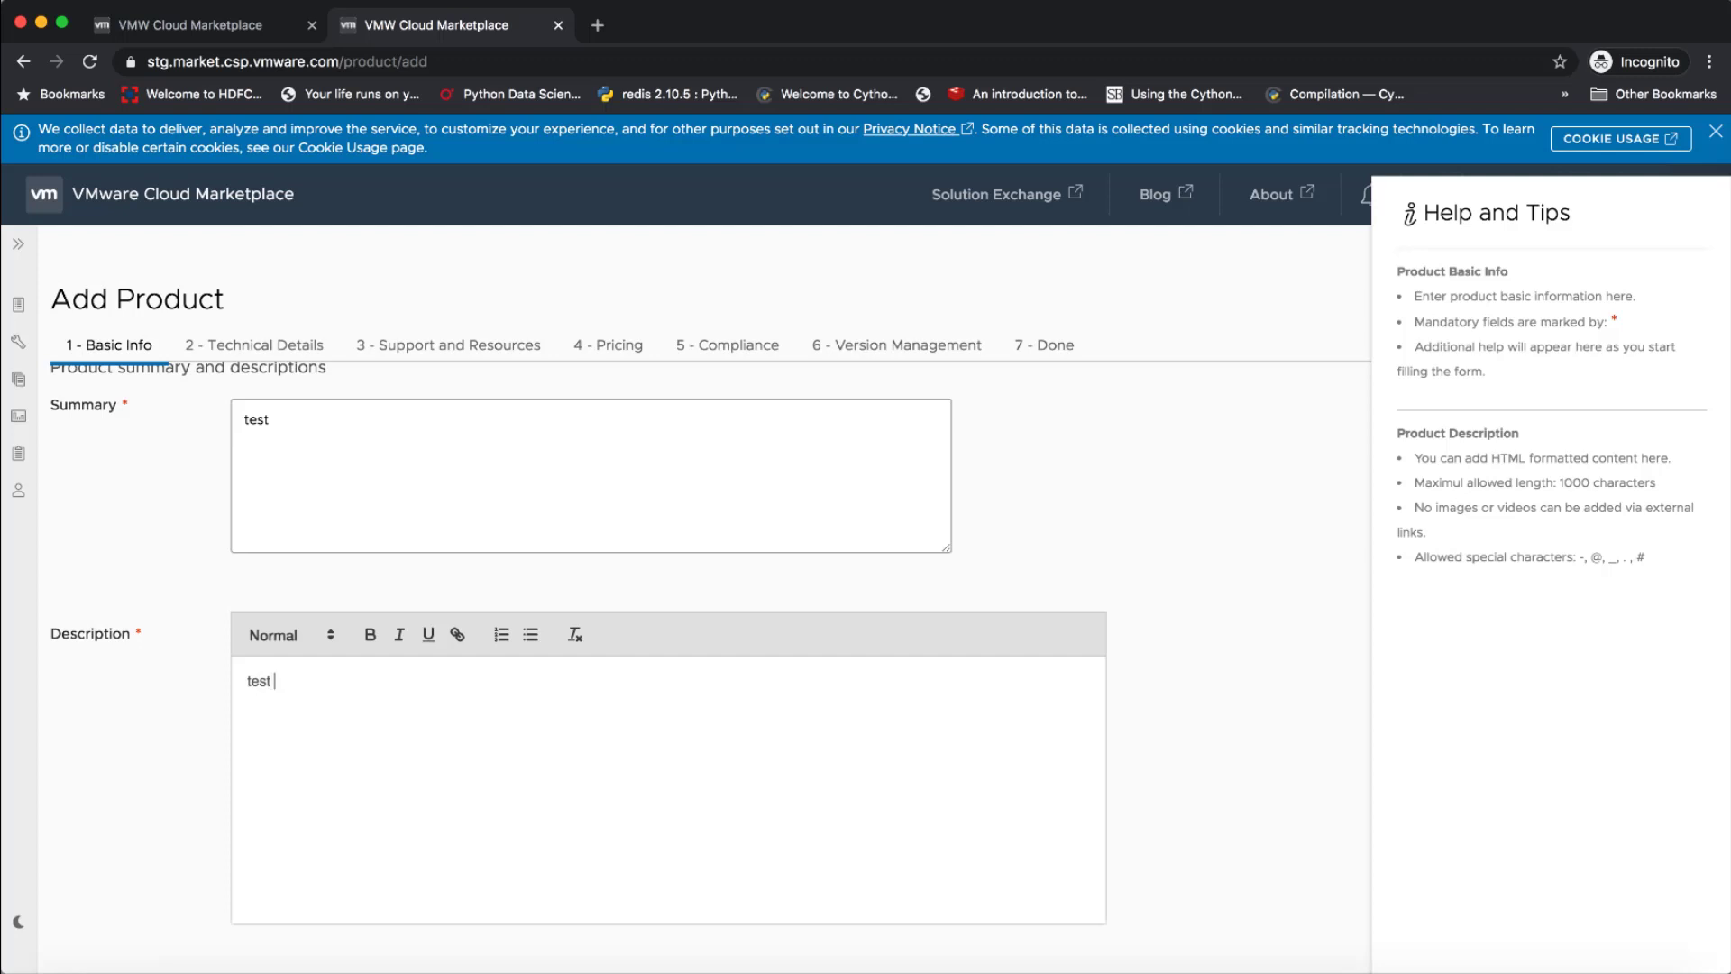
{"action": "scroll", "coordinate": [745, 735], "scroll_direction": "down", "scroll_amount": 3}
{"action": "scroll", "coordinate": [721, 773], "scroll_direction": "down", "scroll_amount": 1}
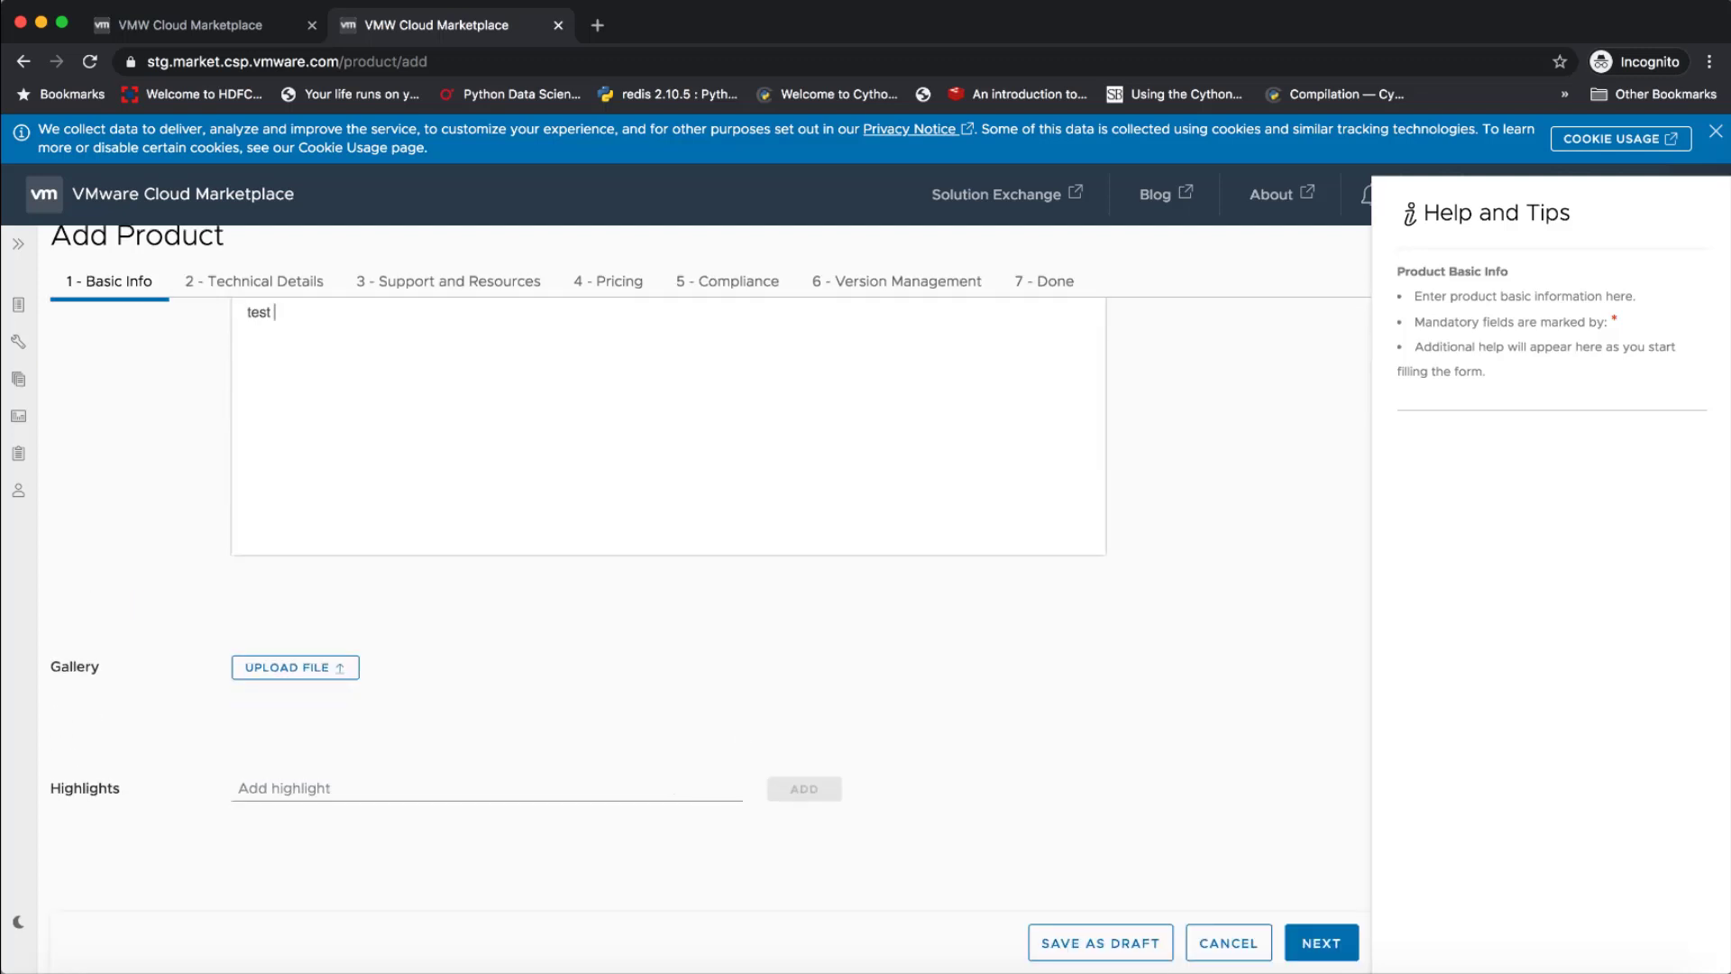
{"action": "left_click", "coordinate": [1315, 941]}
{"action": "left_click", "coordinate": [1318, 940]}
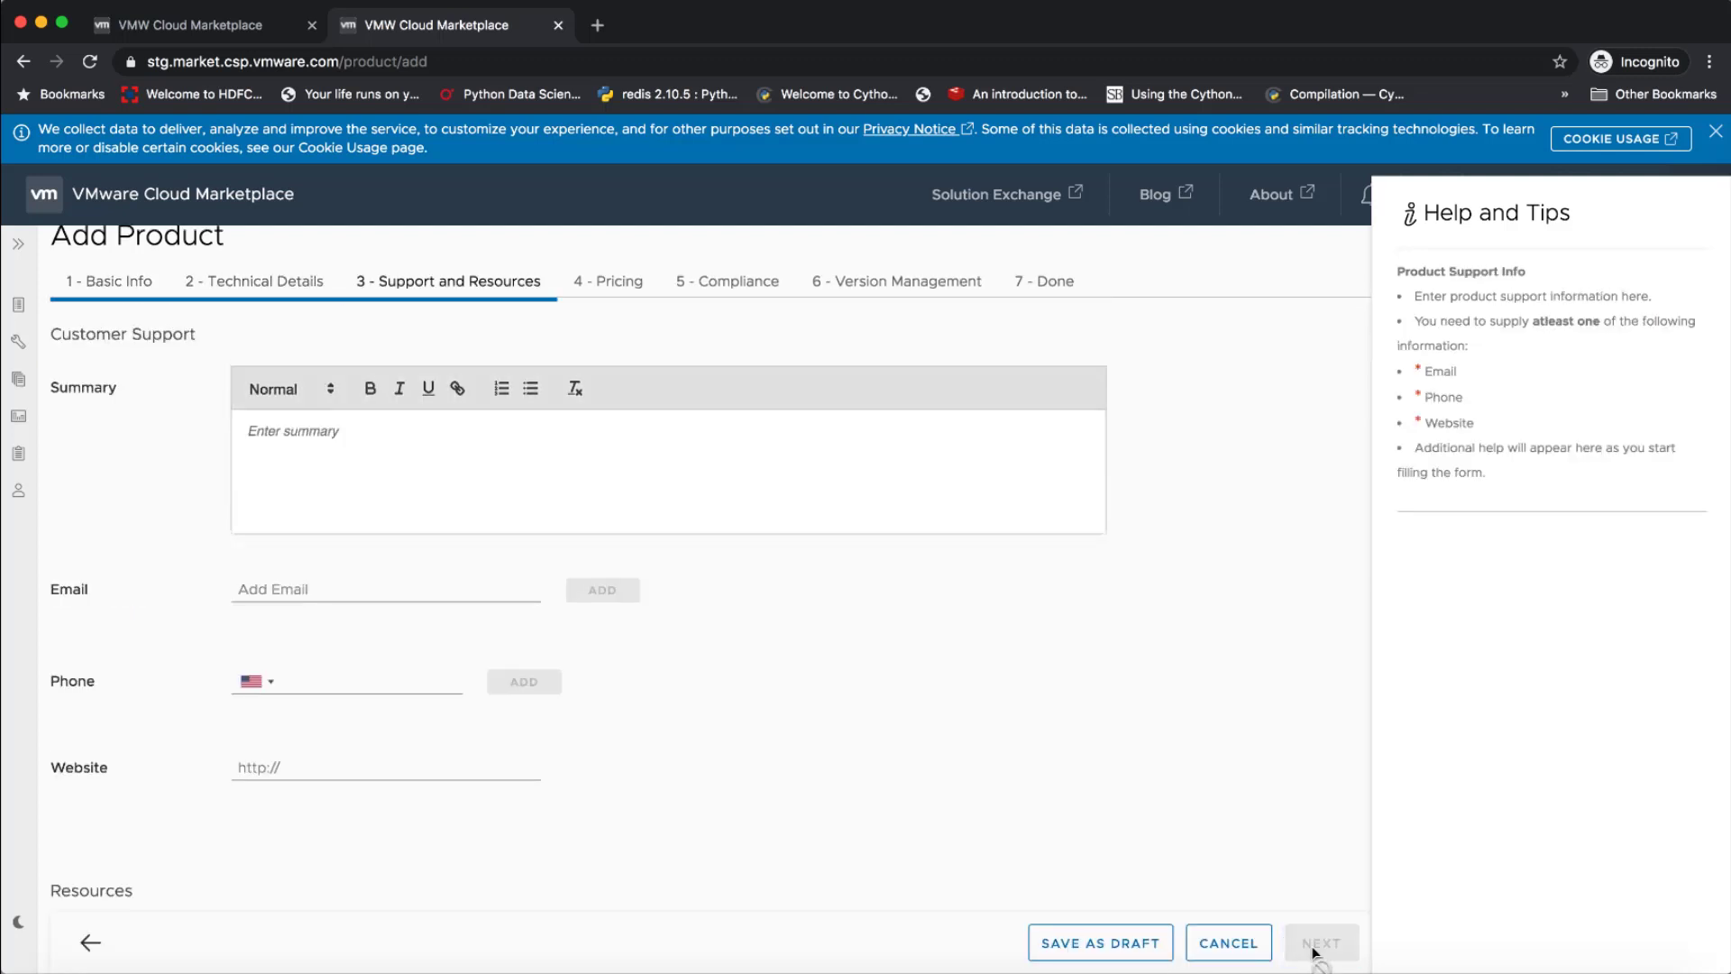
Add a customer support email address and proceed past Pricing to the Compliance stage
{"action": "left_click", "coordinate": [456, 593]}
{"action": "type", "text": "test"}
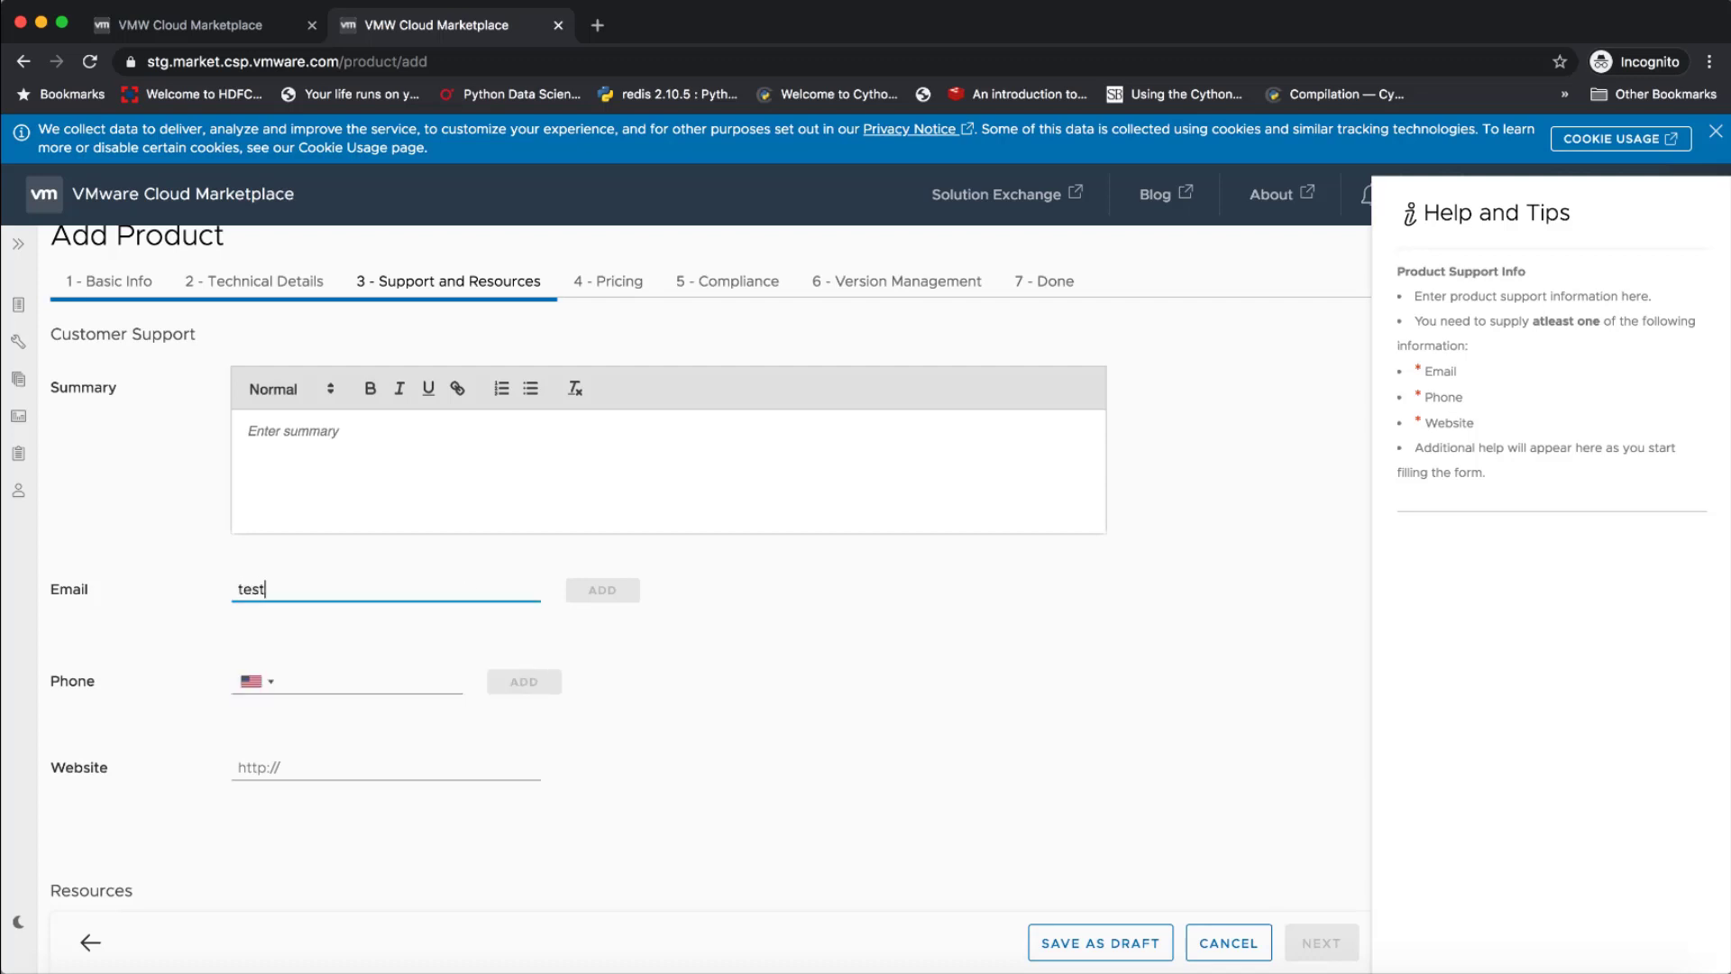
{"action": "type", "text": "@test.com"}
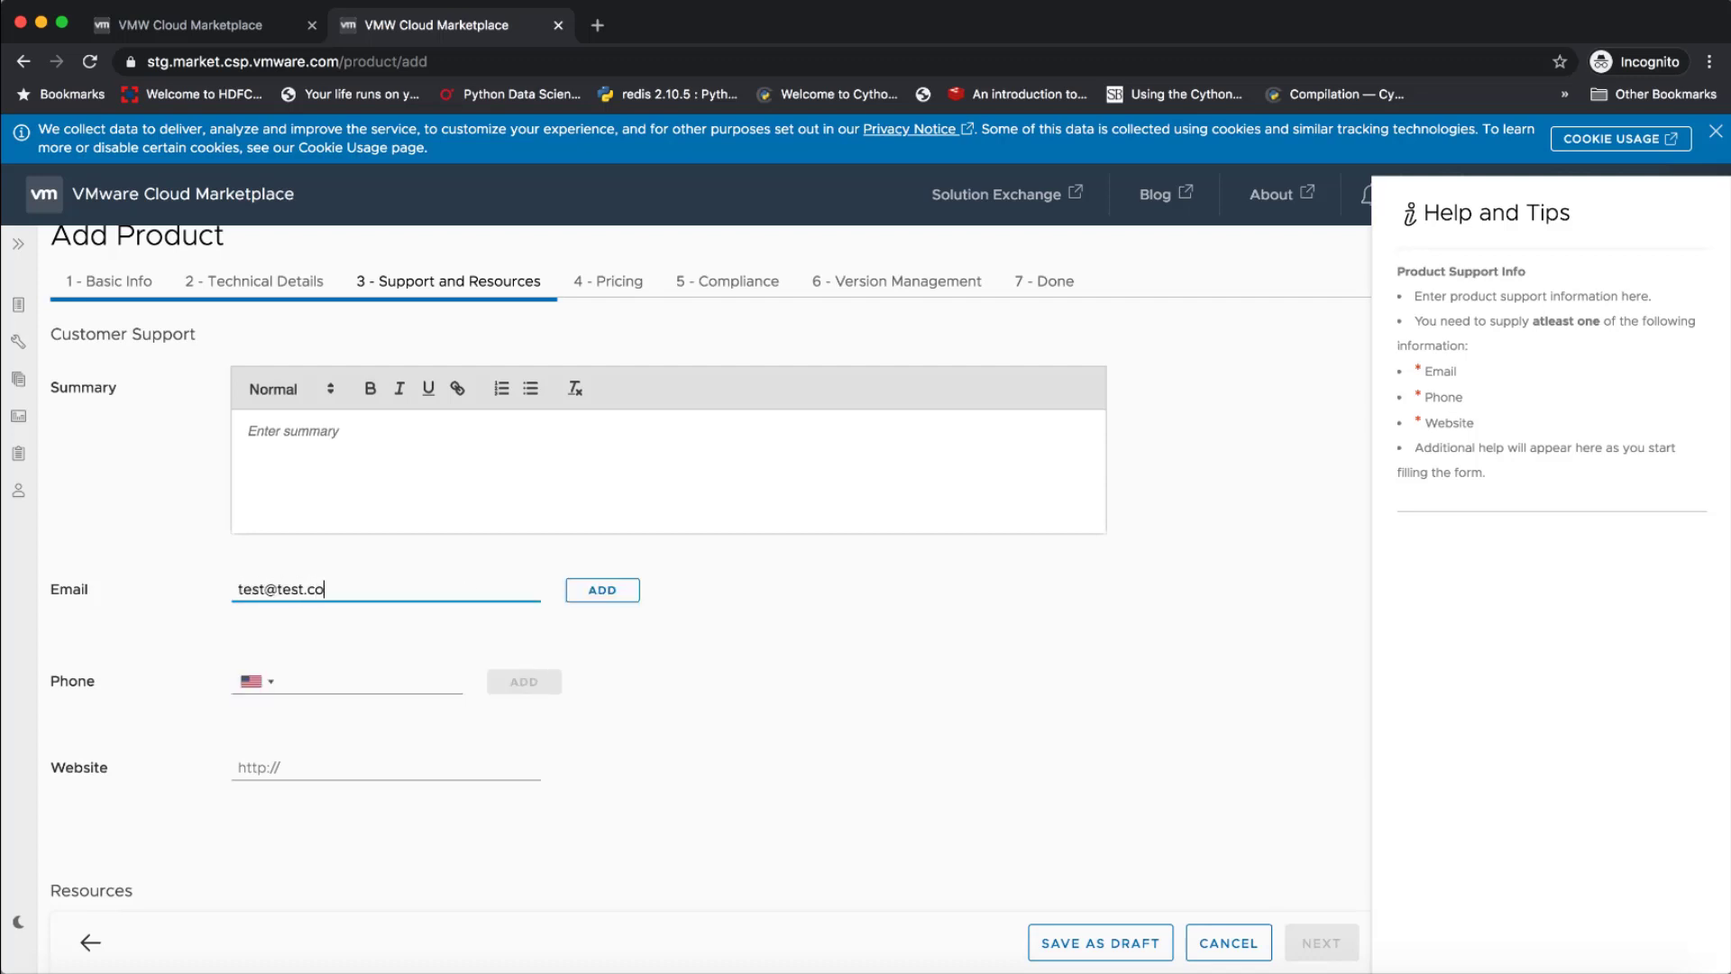
{"action": "left_click", "coordinate": [618, 593]}
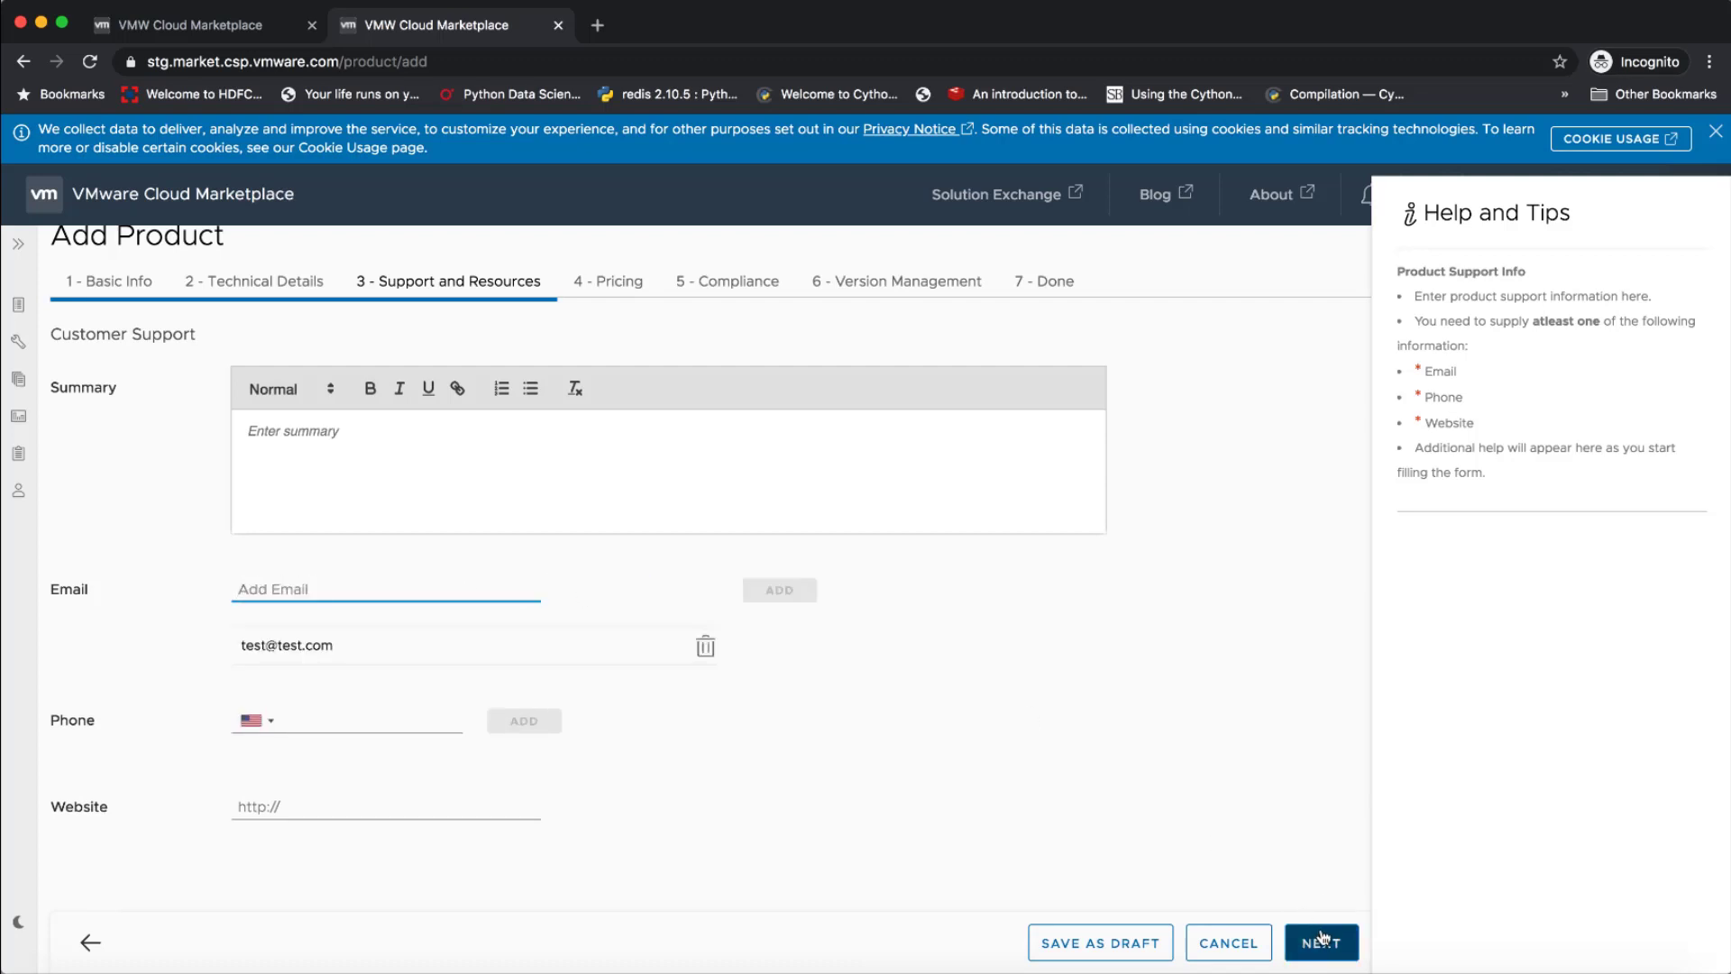
{"action": "left_click", "coordinate": [1321, 942]}
{"action": "left_click", "coordinate": [1321, 942]}
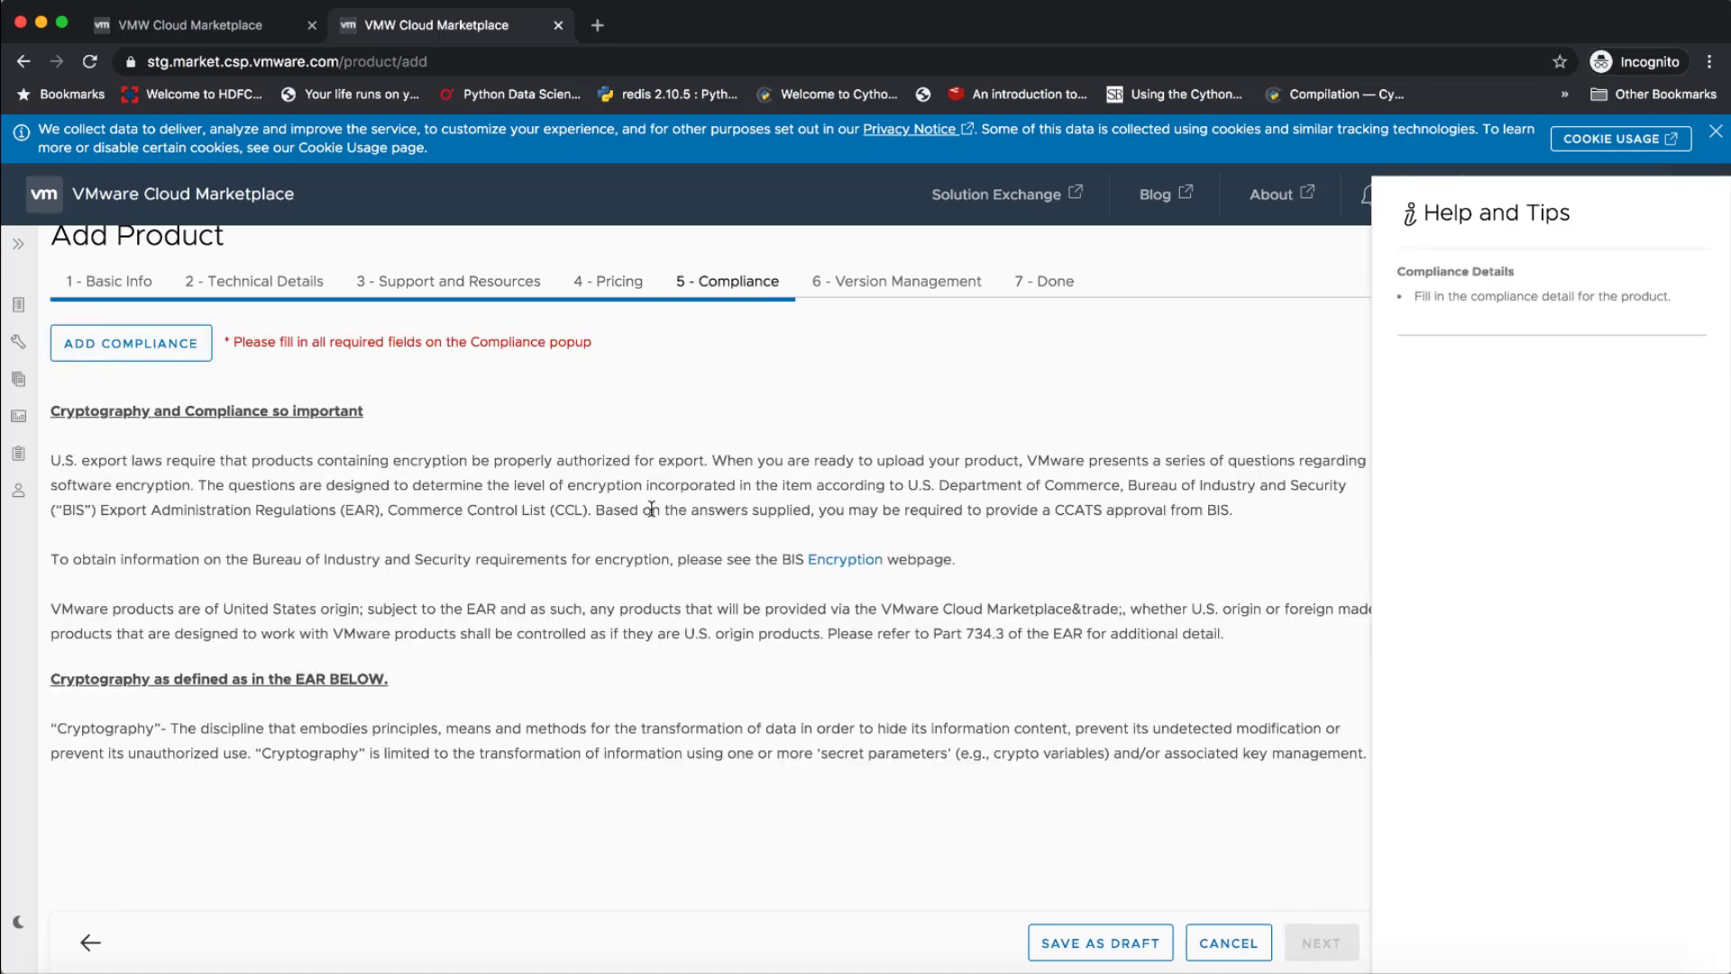
Start the compliance questionnaire, proceed past the terms and declare User authentication as the encryption purpose
{"action": "left_click", "coordinate": [196, 341]}
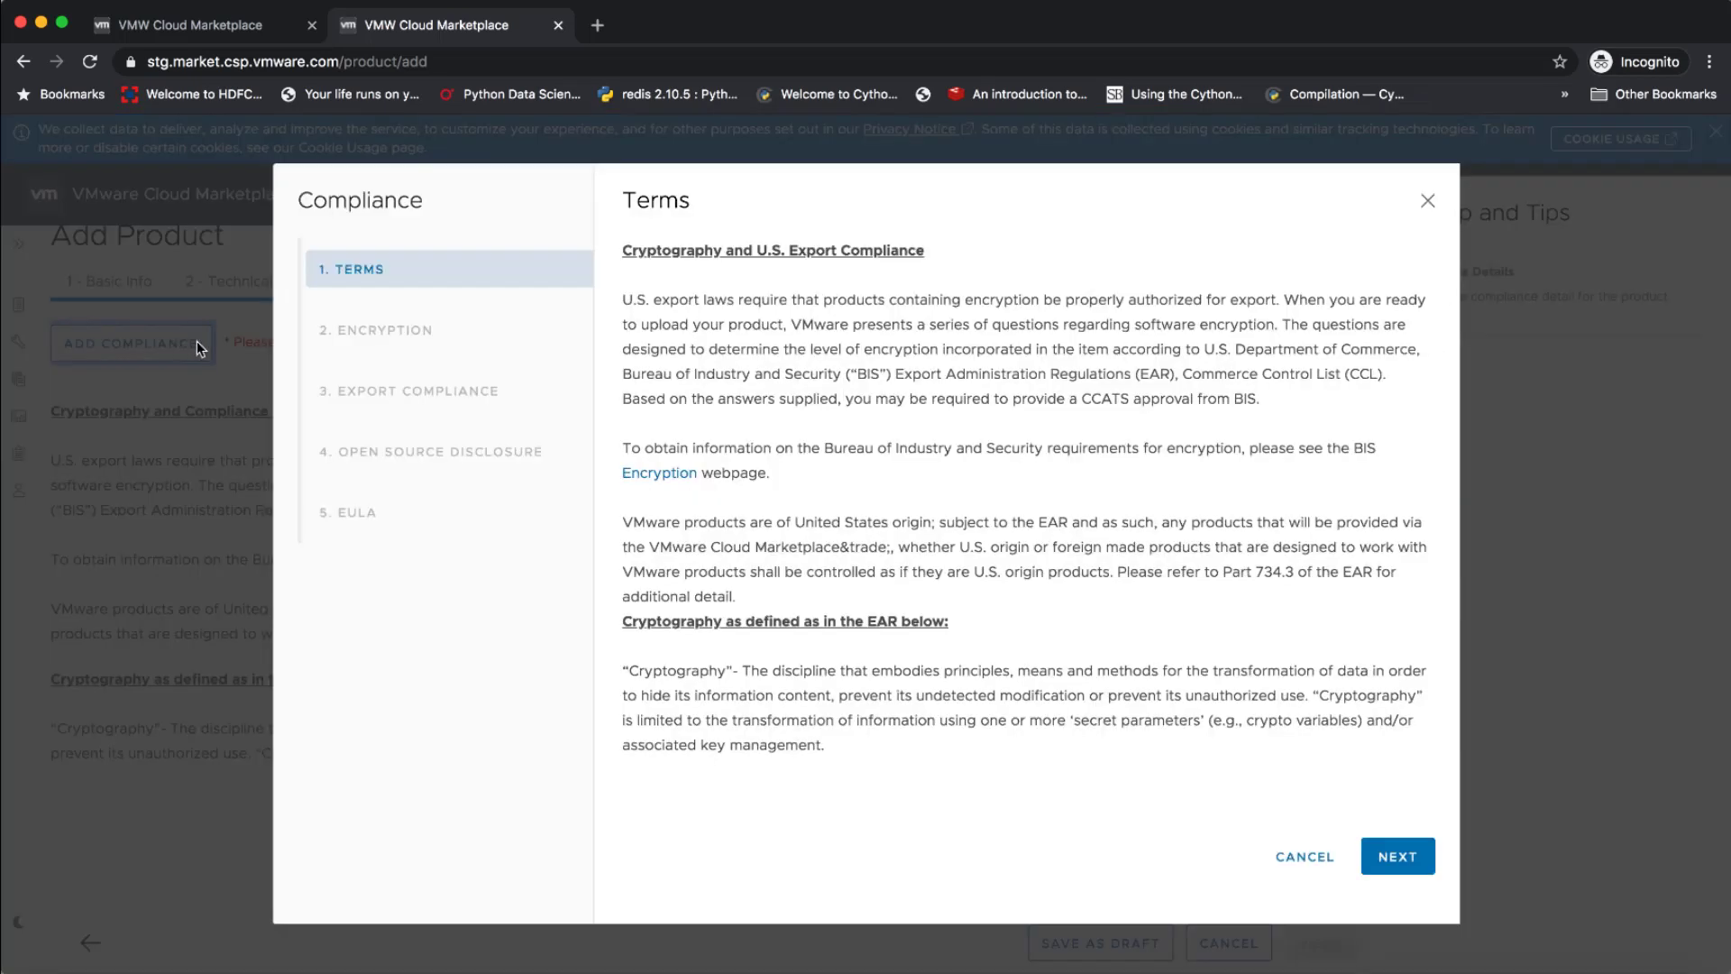
{"action": "left_click", "coordinate": [1398, 857]}
{"action": "left_click", "coordinate": [630, 295]}
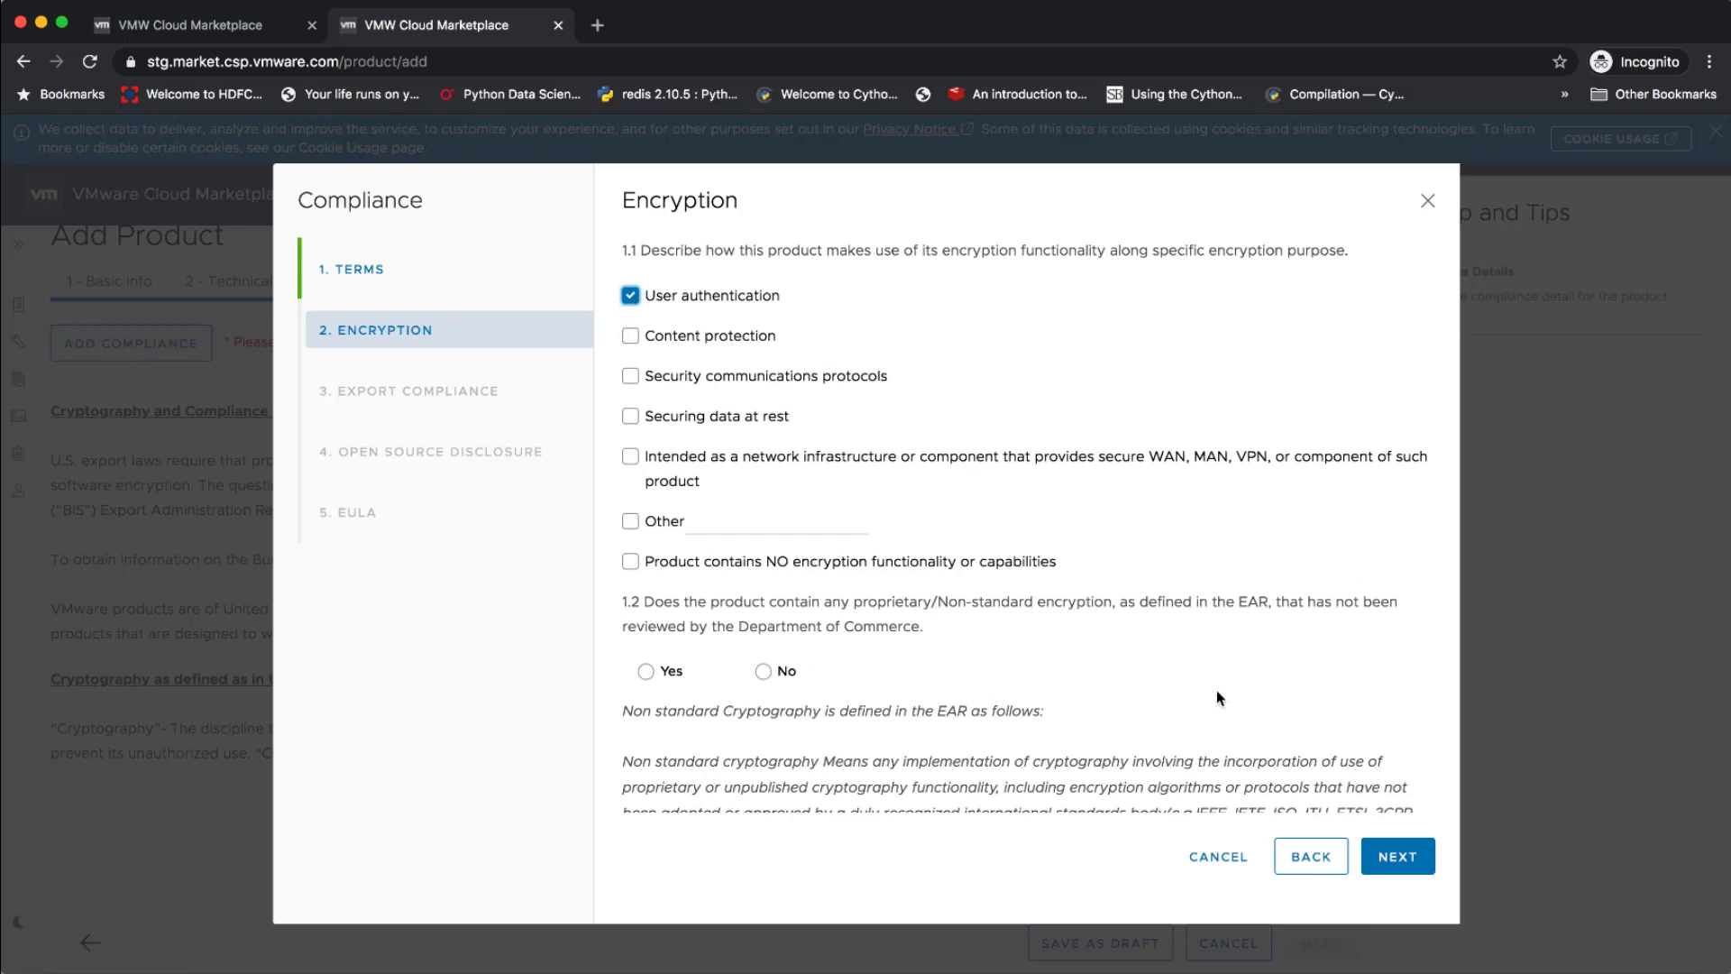
{"action": "left_click", "coordinate": [1380, 854]}
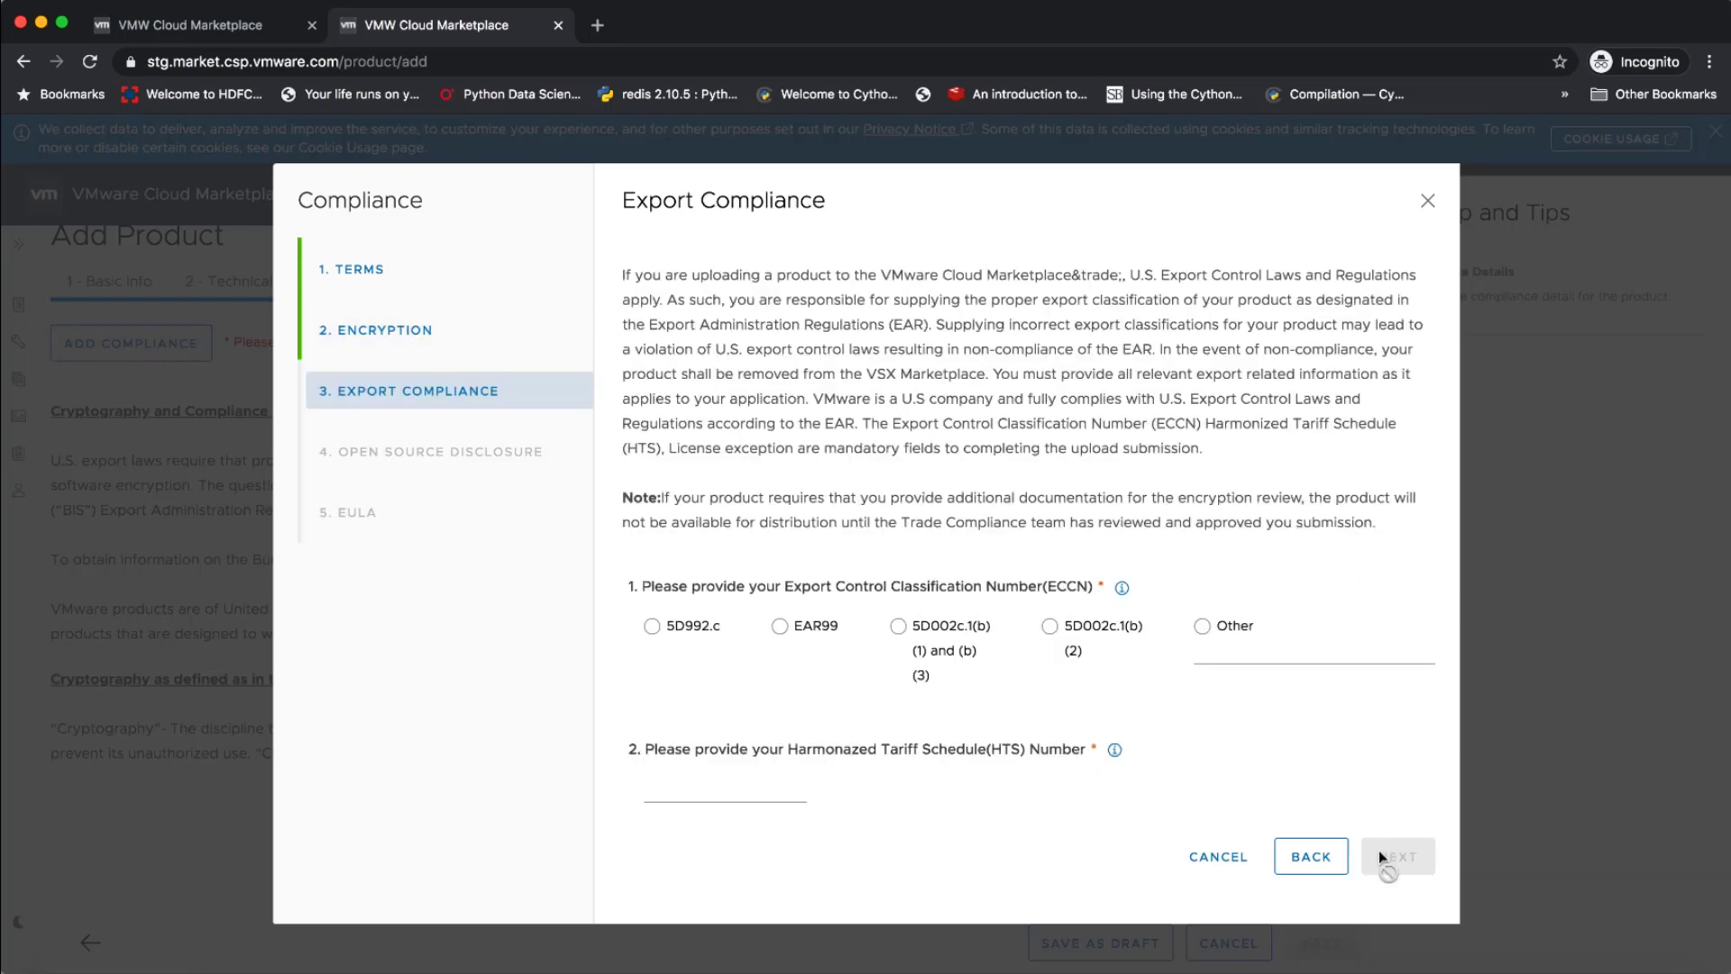
Set the export classification to EAR99, the HTS number to "HTS" and the license exception to NLR, and proceed to Open Source Disclosure
{"action": "left_click", "coordinate": [805, 626]}
{"action": "left_click", "coordinate": [748, 800]}
{"action": "type", "text": "HTS"}
{"action": "scroll", "coordinate": [766, 586], "scroll_direction": "down", "scroll_amount": 5}
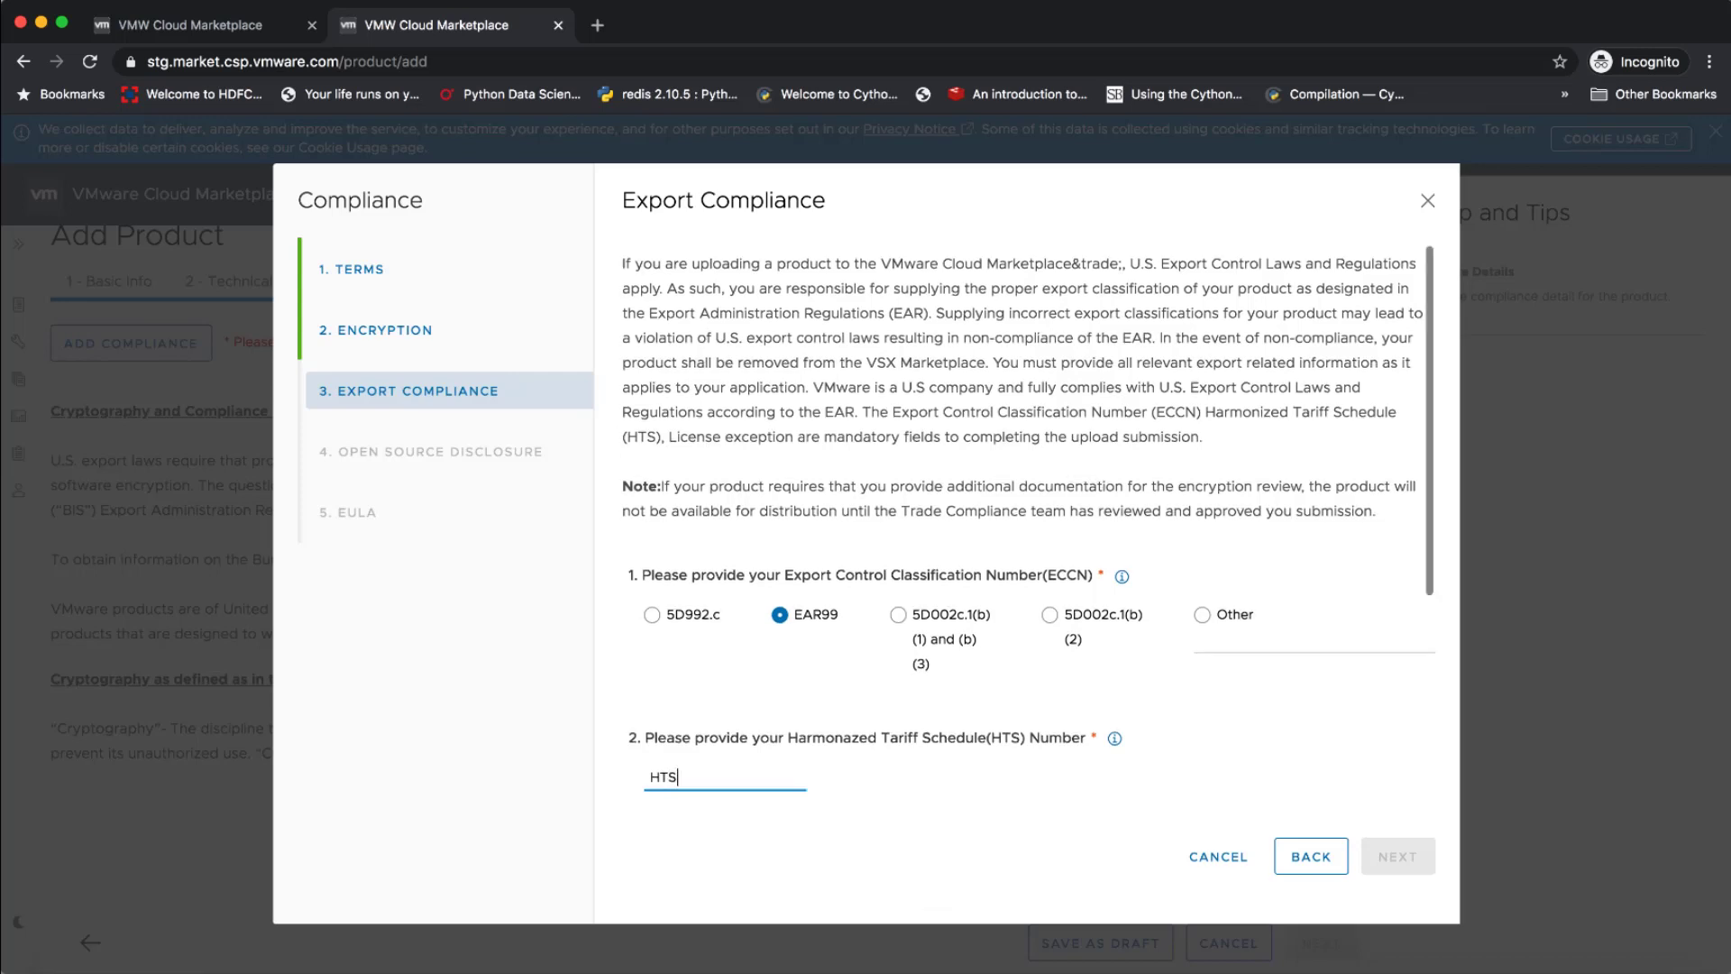
{"action": "left_click", "coordinate": [766, 650]}
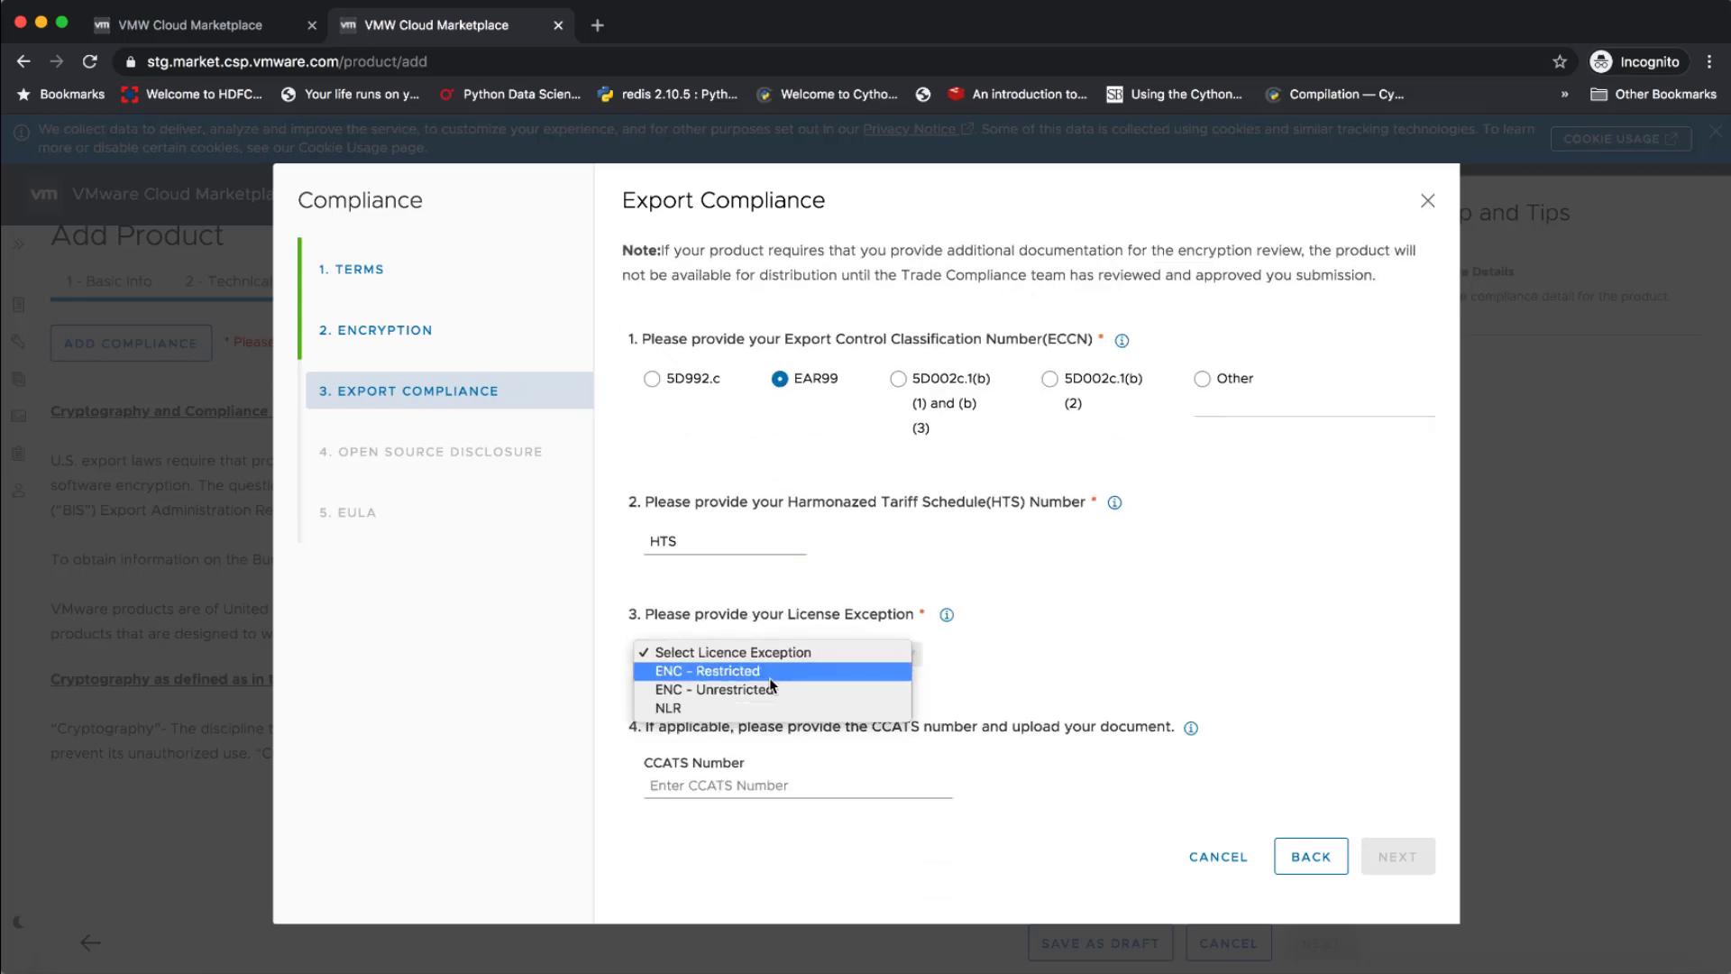
{"action": "left_click", "coordinate": [771, 708]}
{"action": "scroll", "coordinate": [809, 772], "scroll_direction": "down", "scroll_amount": 1}
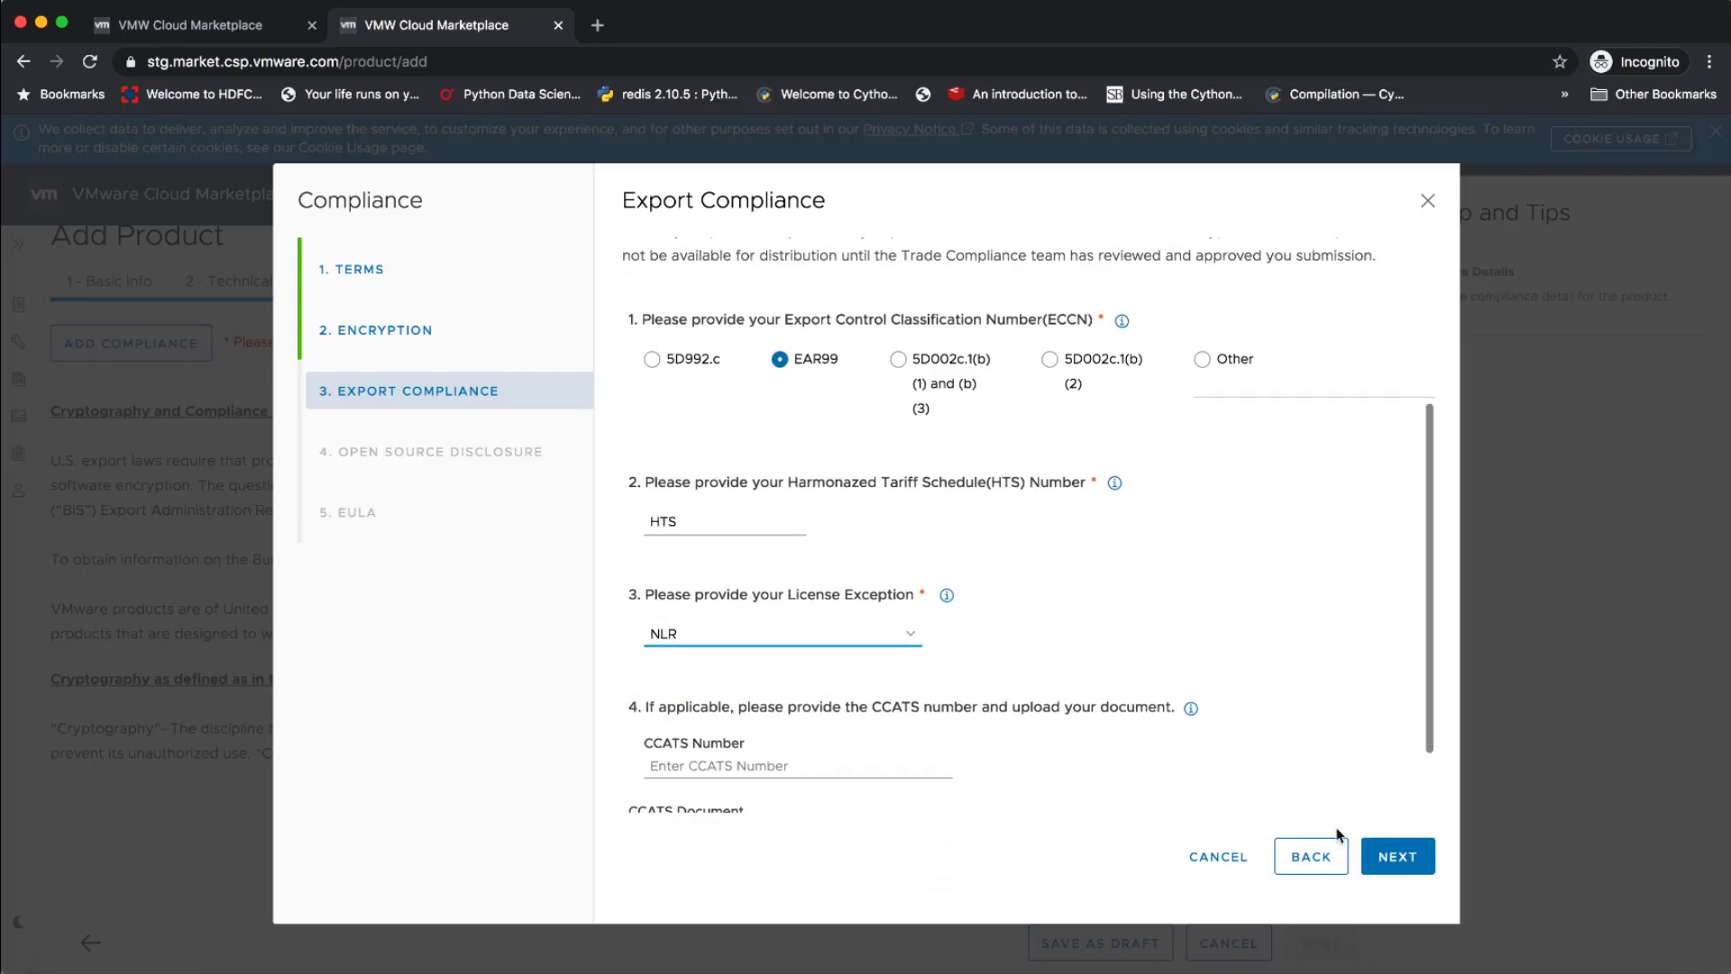
{"action": "left_click", "coordinate": [1379, 854]}
Upload lic.pdf from the Desktop as the license disclosure file and proceed to the EULA stage
{"action": "left_click", "coordinate": [831, 426]}
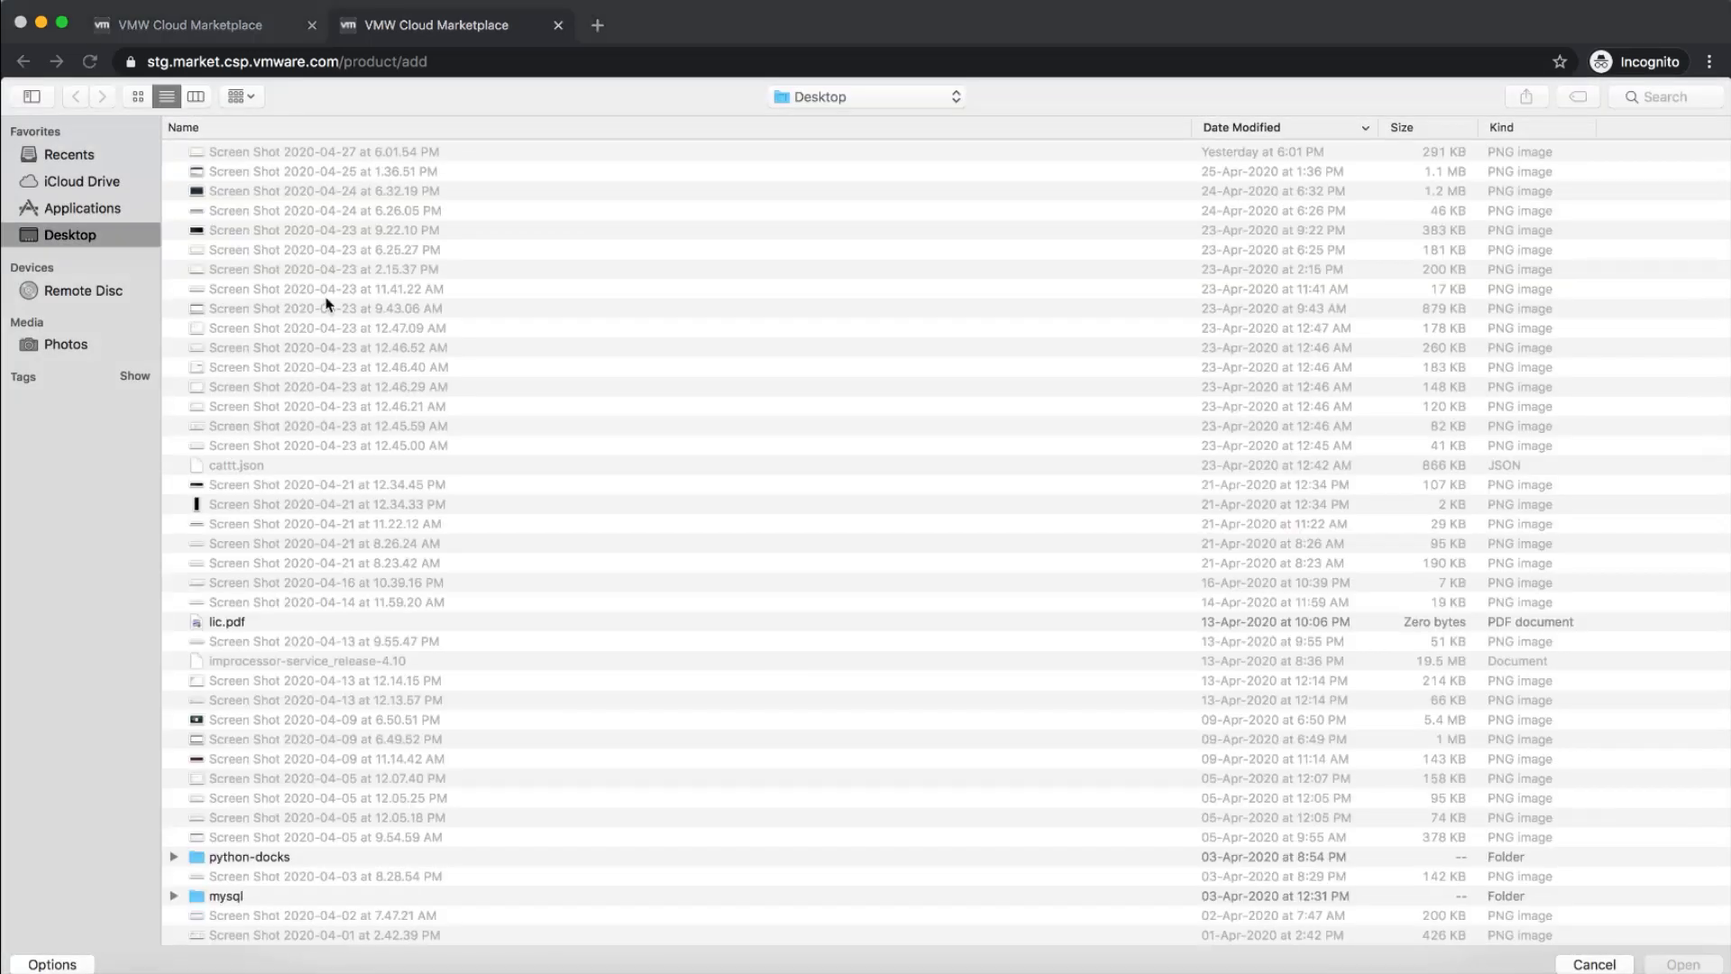
{"action": "double_click", "coordinate": [241, 618]}
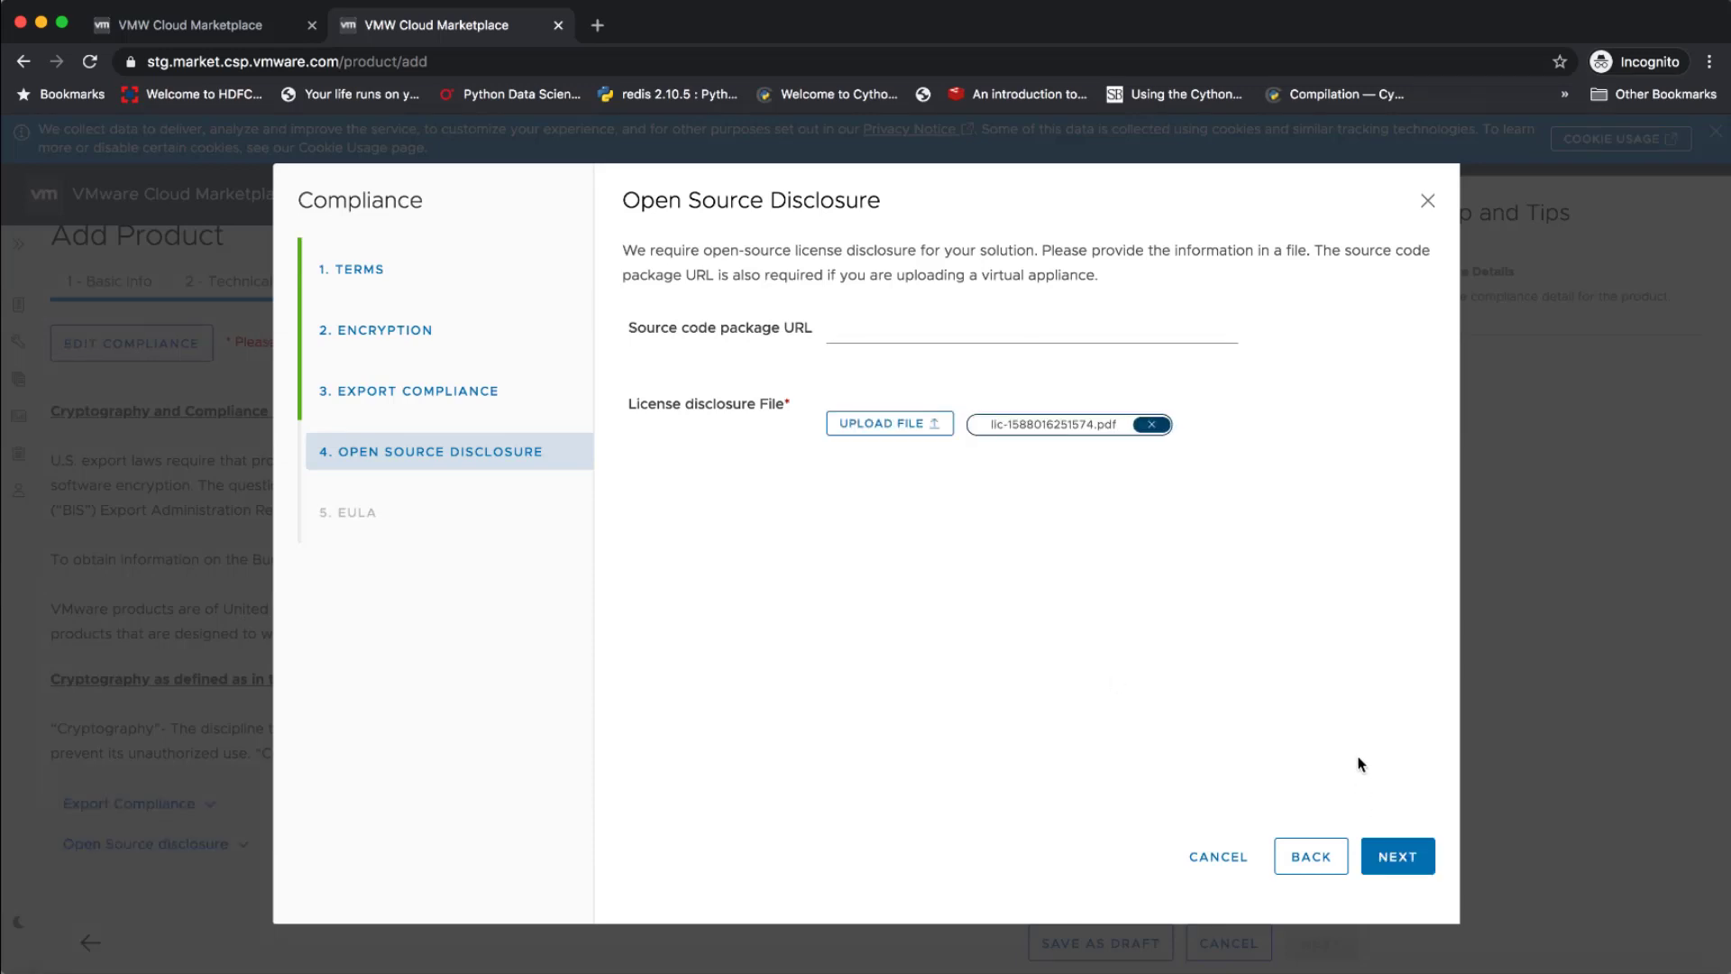
{"action": "left_click", "coordinate": [1403, 858]}
Enter "EULA Content" as the EULA text, finish the compliance questionnaire and proceed to Version Management
{"action": "left_click", "coordinate": [1098, 388]}
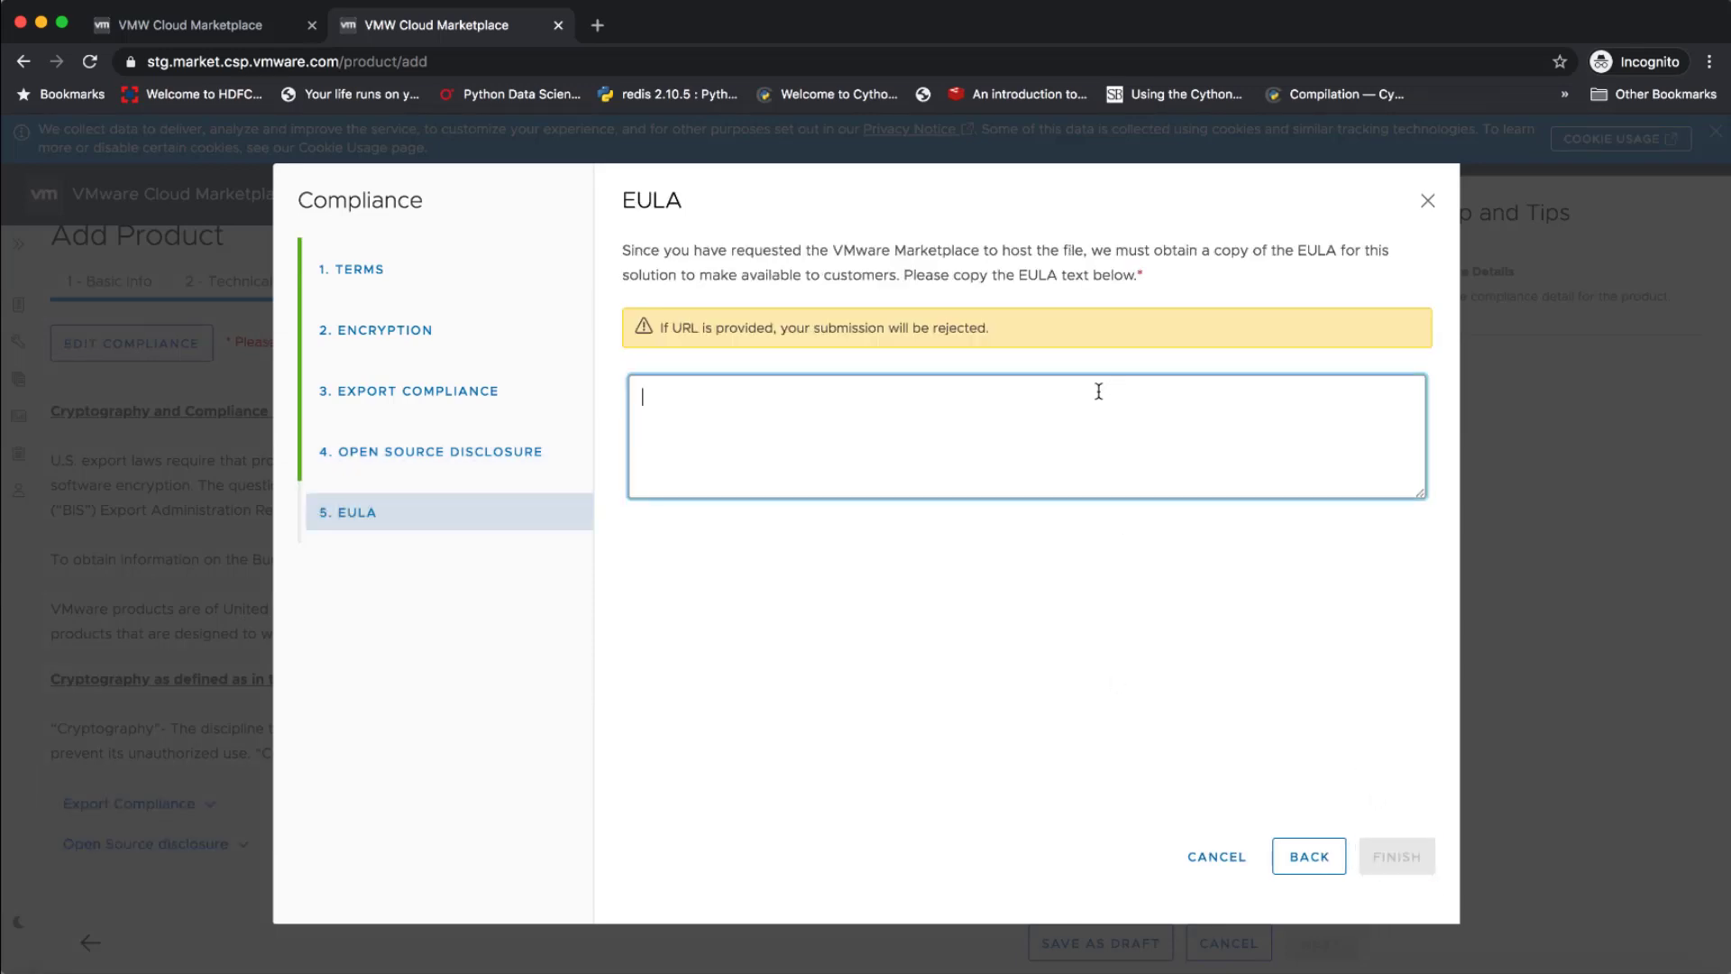
{"action": "type", "text": "EULA Content"}
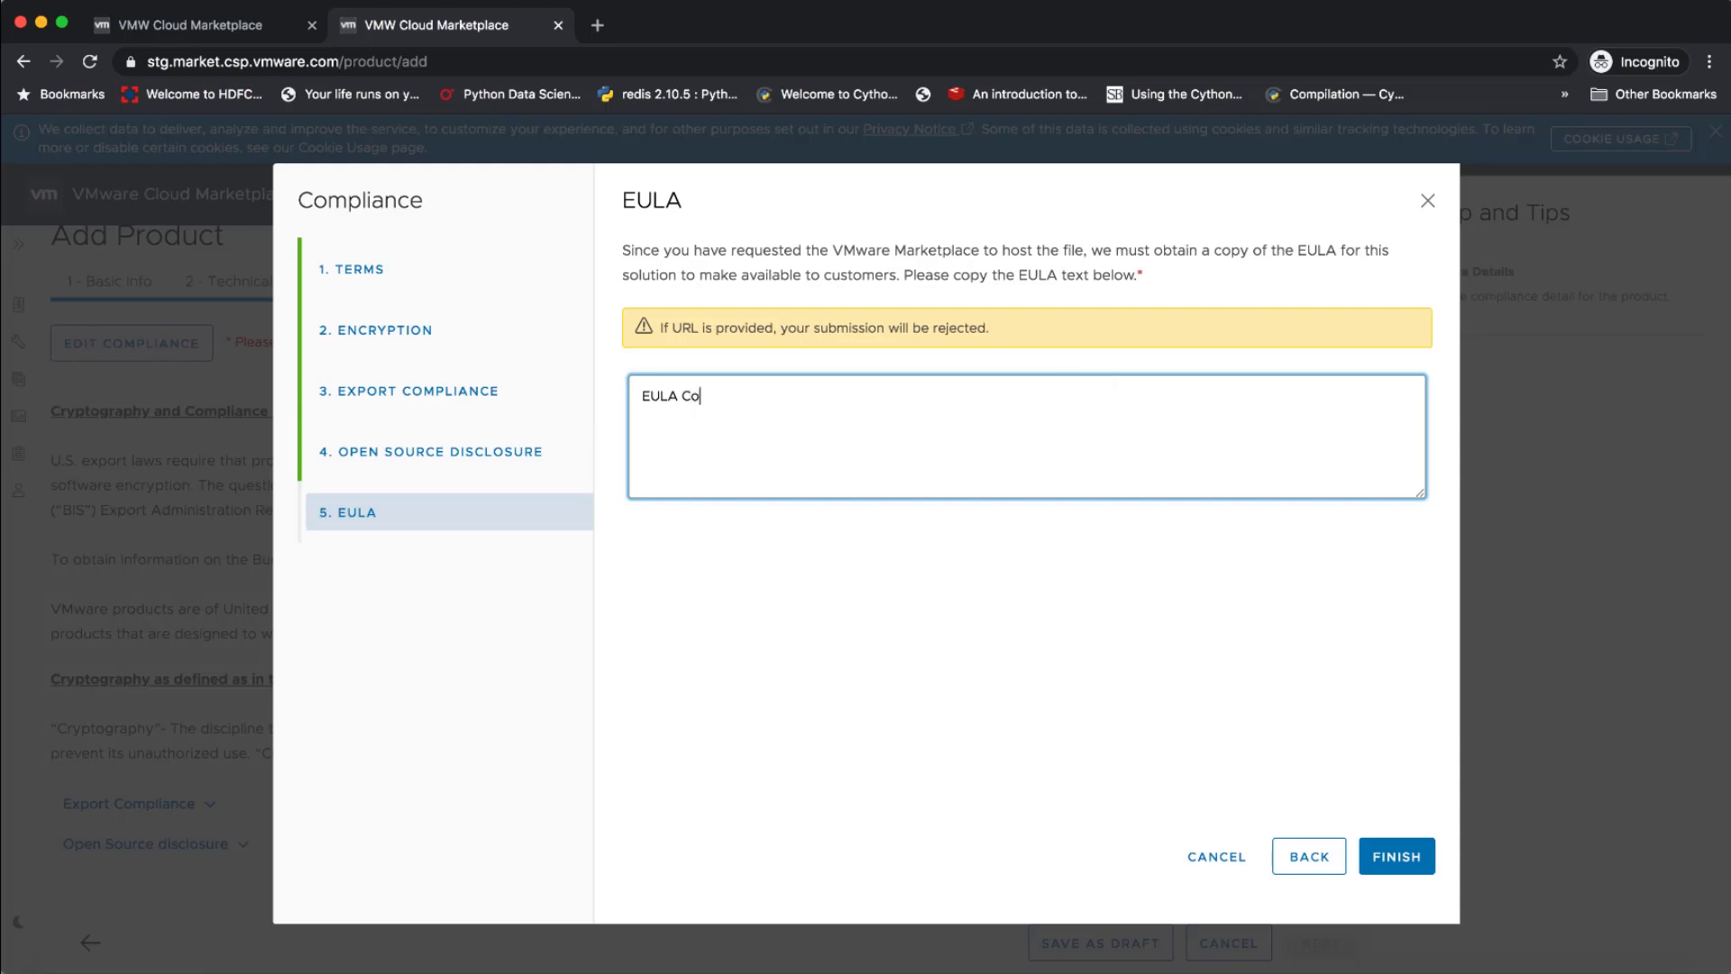
{"action": "left_click", "coordinate": [1388, 856]}
{"action": "left_click", "coordinate": [1321, 937]}
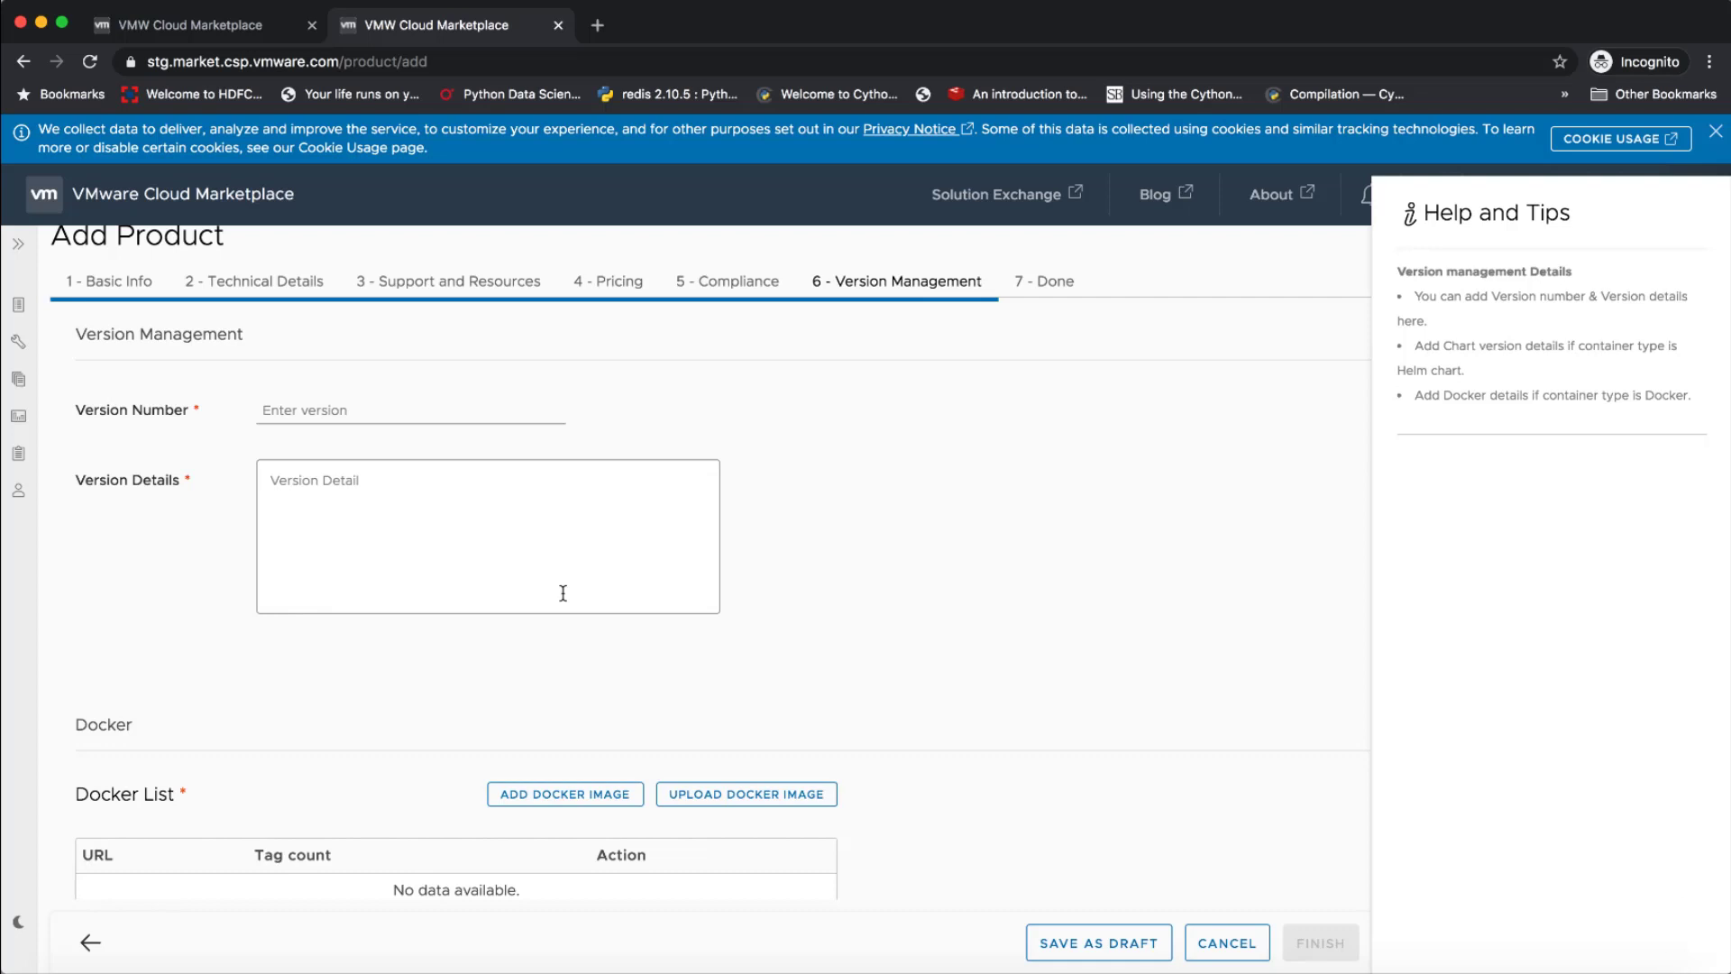
Set the version number to V4.2 and the version details to "version 4.2"
{"action": "left_click", "coordinate": [326, 406]}
{"action": "type", "text": "V"}
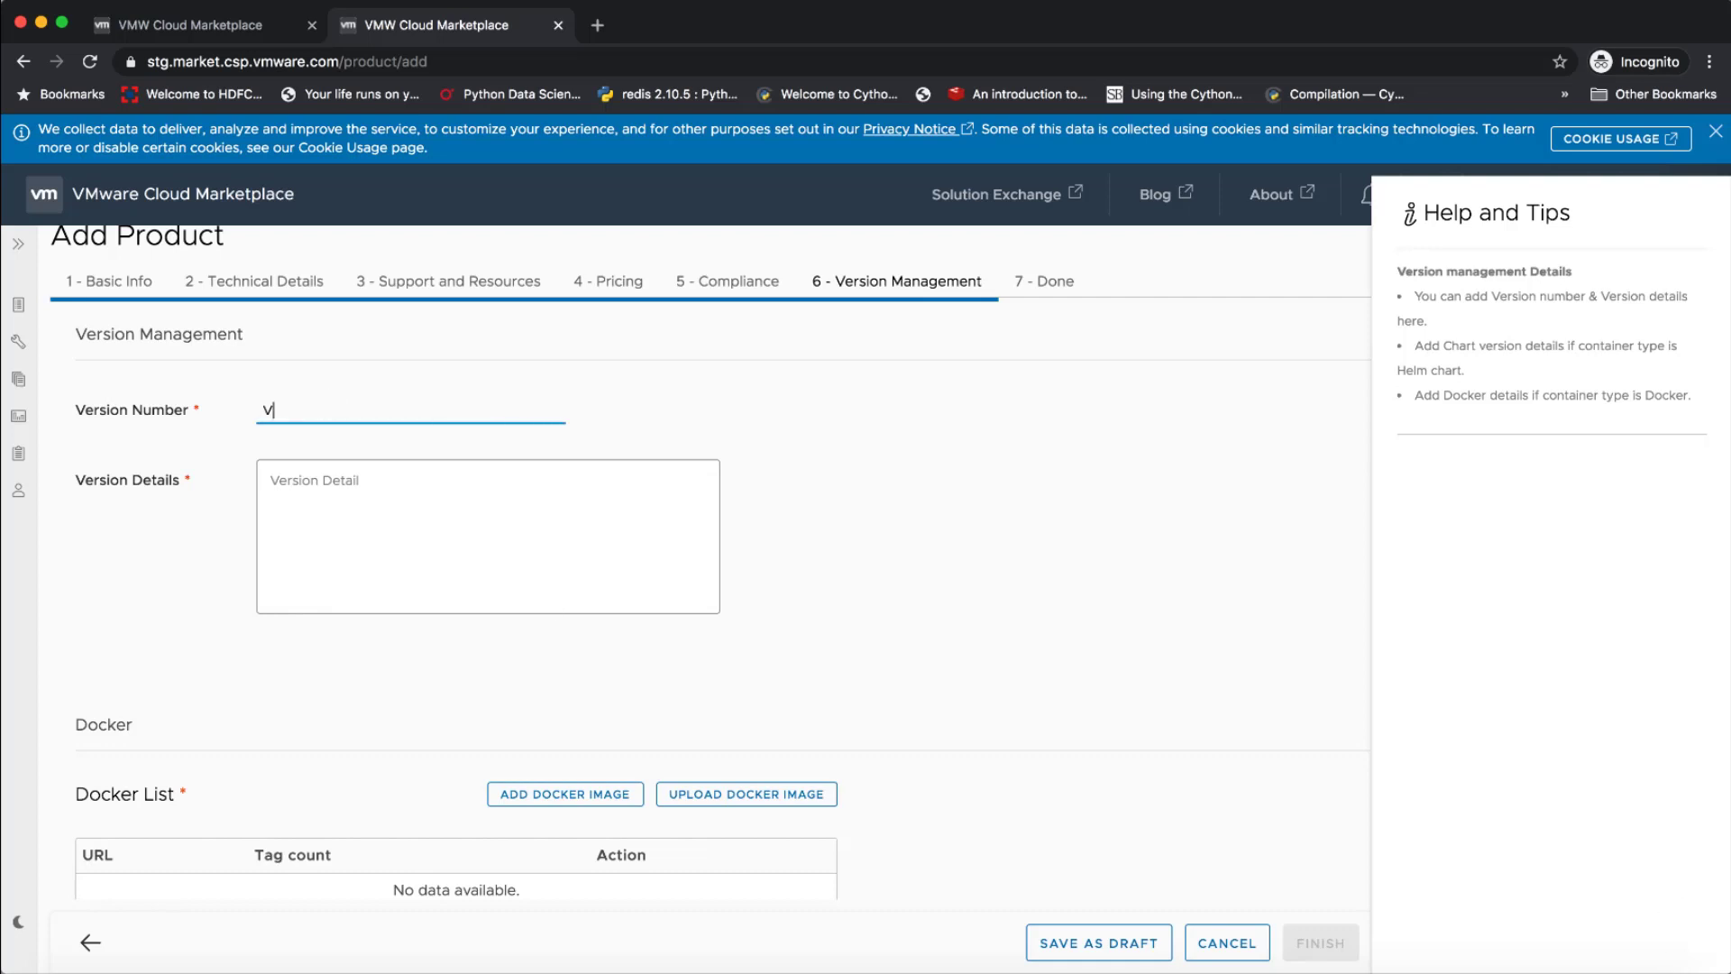
{"action": "type", "text": "4.2"}
{"action": "left_click", "coordinate": [305, 465]}
{"action": "type", "text": "version 4.2"}
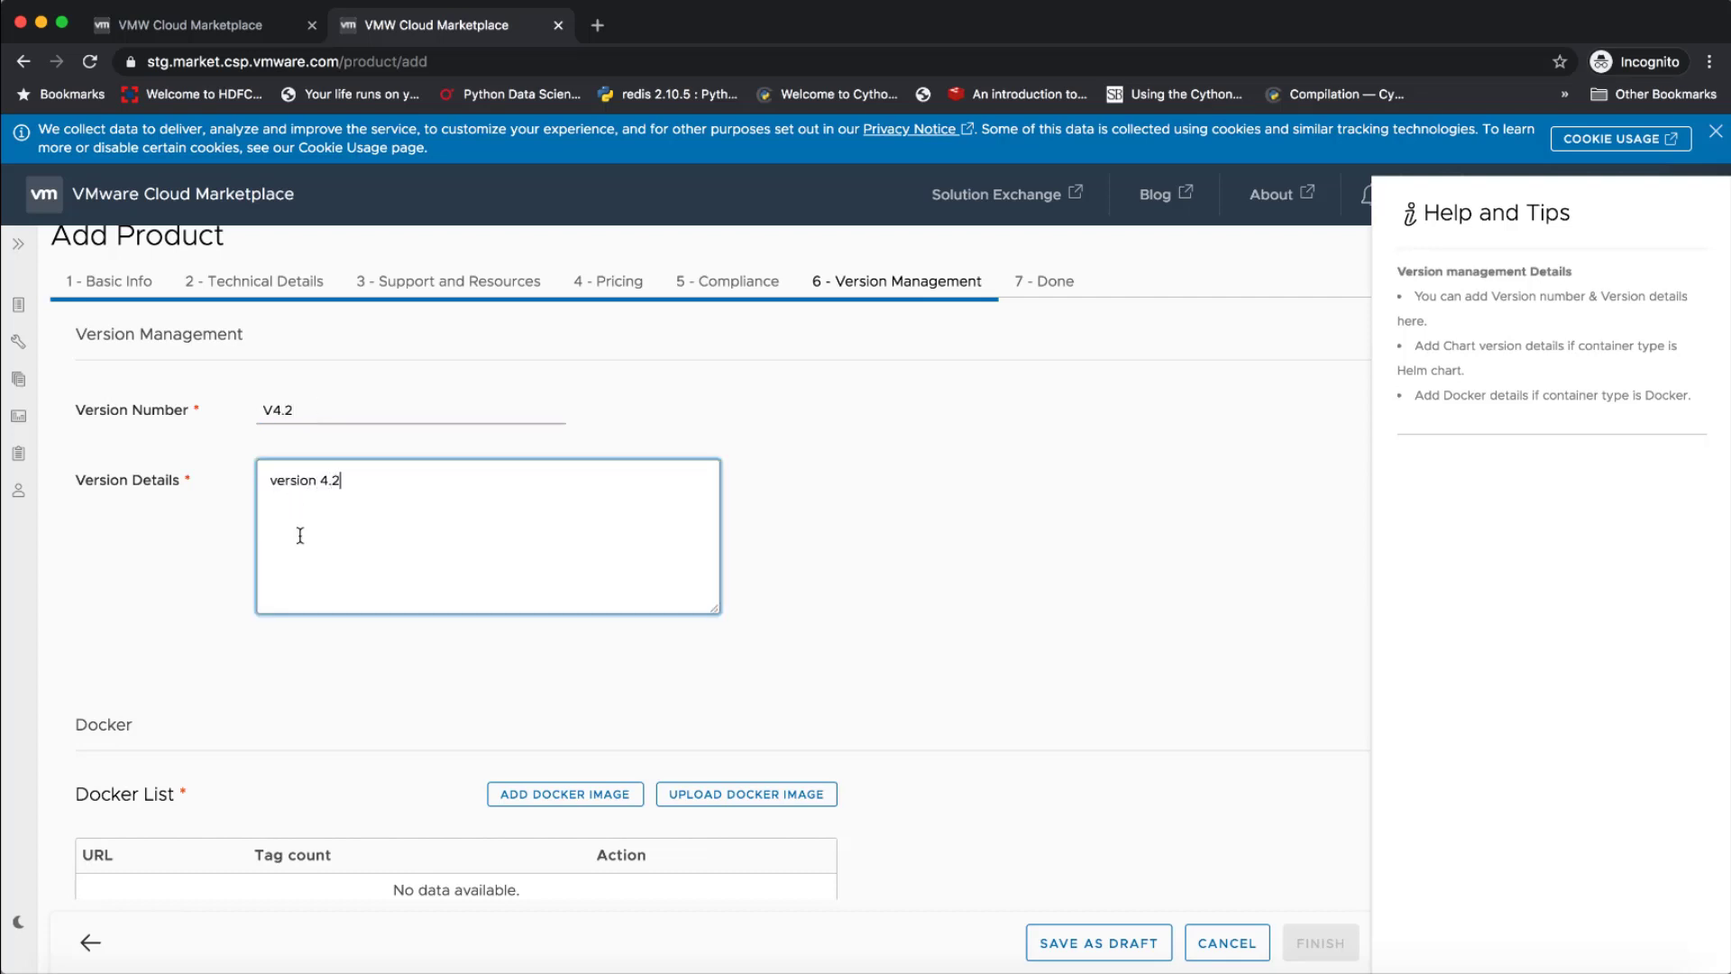
Start adding a Docker image with the registry URL docker.io/bitnami/mongodb
{"action": "scroll", "coordinate": [300, 536], "scroll_direction": "down", "scroll_amount": 3}
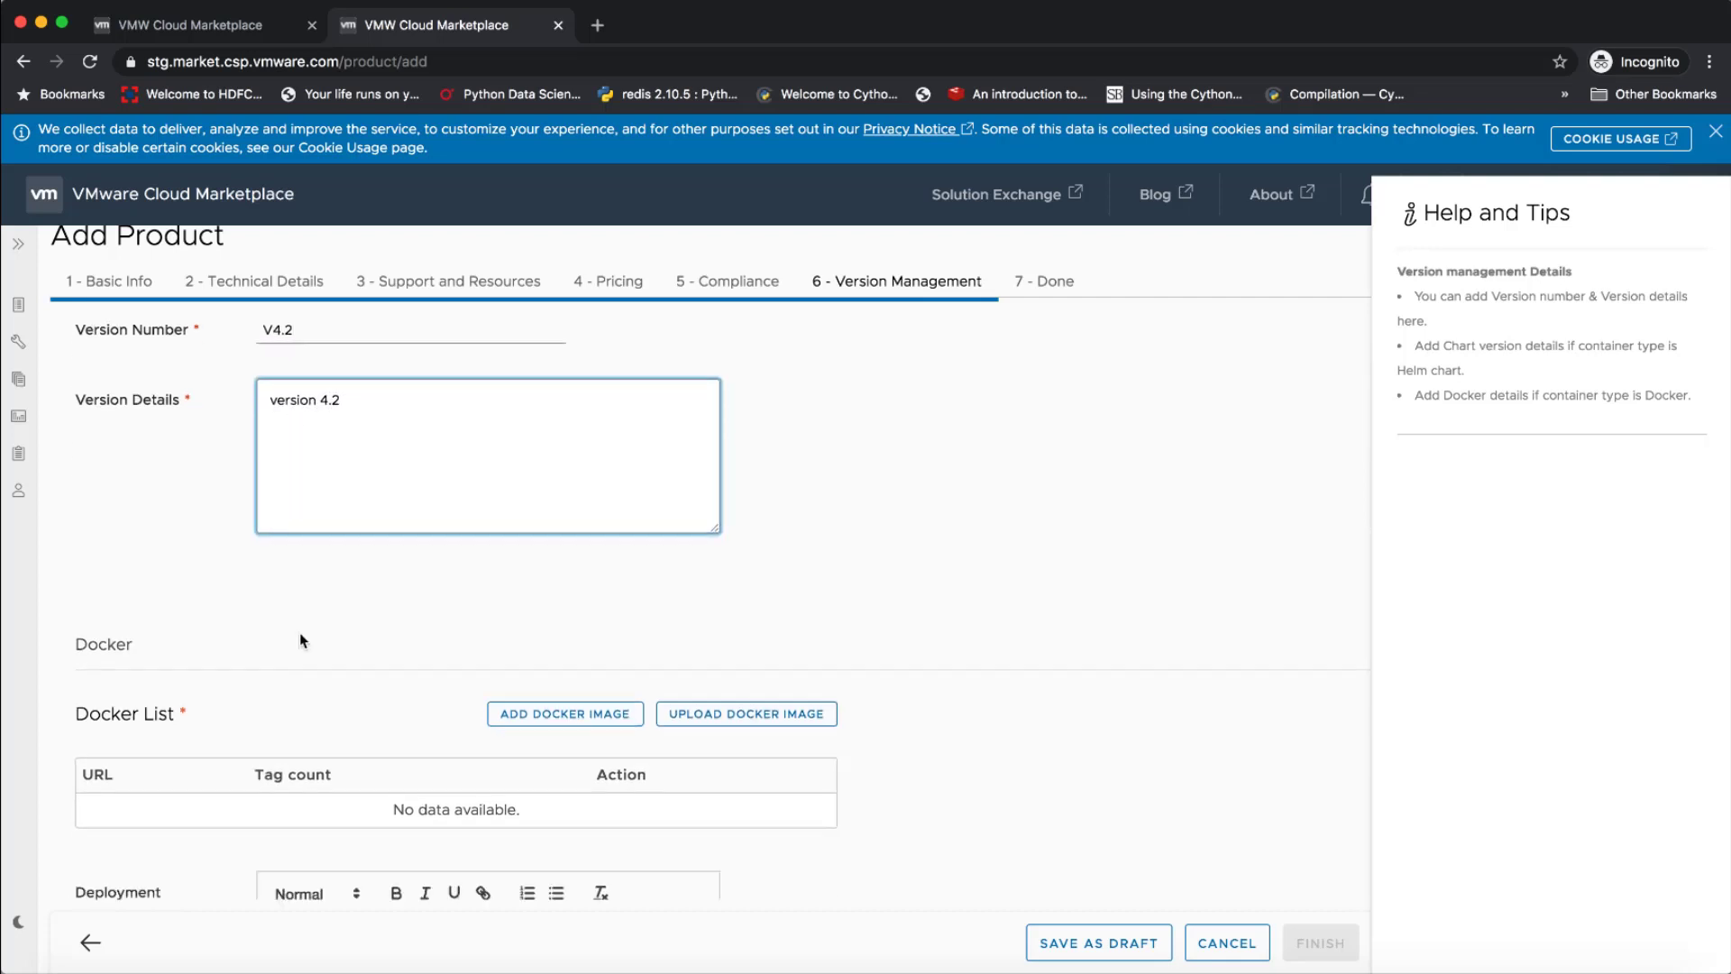
{"action": "left_click", "coordinate": [565, 675]}
{"action": "left_click", "coordinate": [710, 492]}
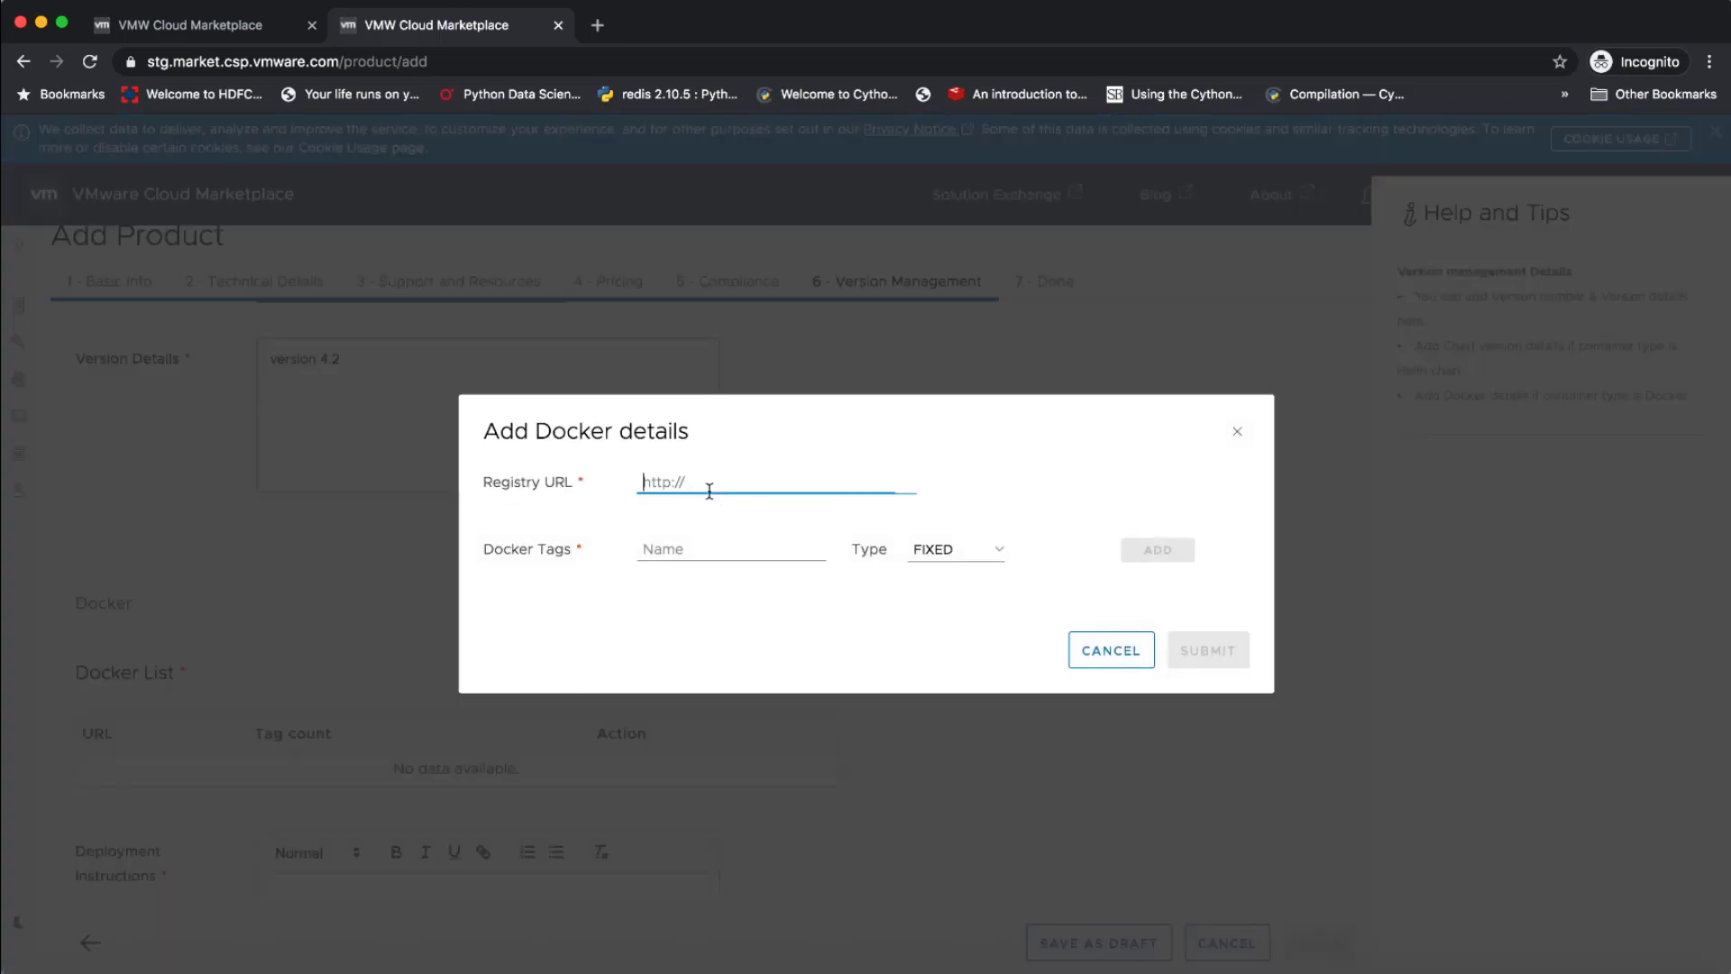
{"action": "type", "text": "docker.io/bitnami/mongodb"}
Copy the tag 4.2.4-debian-10-r0 from the text editor and paste it as the Docker tag name in the browser
{"action": "key", "text": "super+Tab"}
{"action": "key", "text": "super+Tab"}
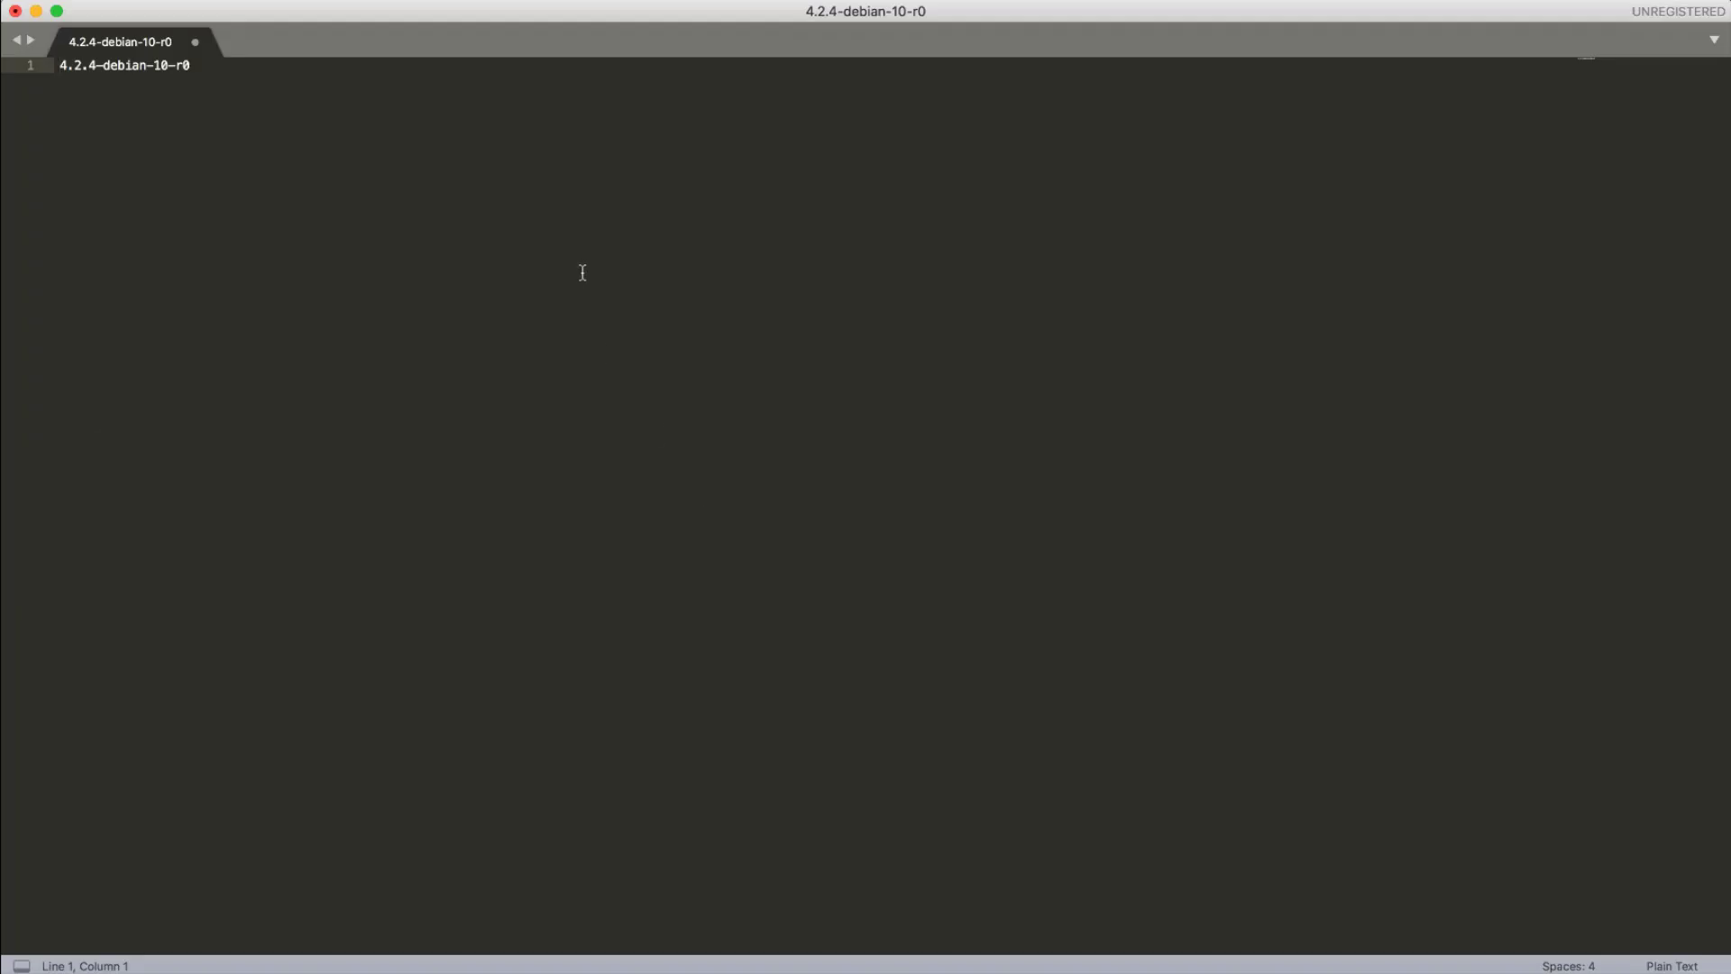
{"action": "key", "text": "super+a"}
{"action": "key", "text": "super+c"}
{"action": "key", "text": "super+Tab"}
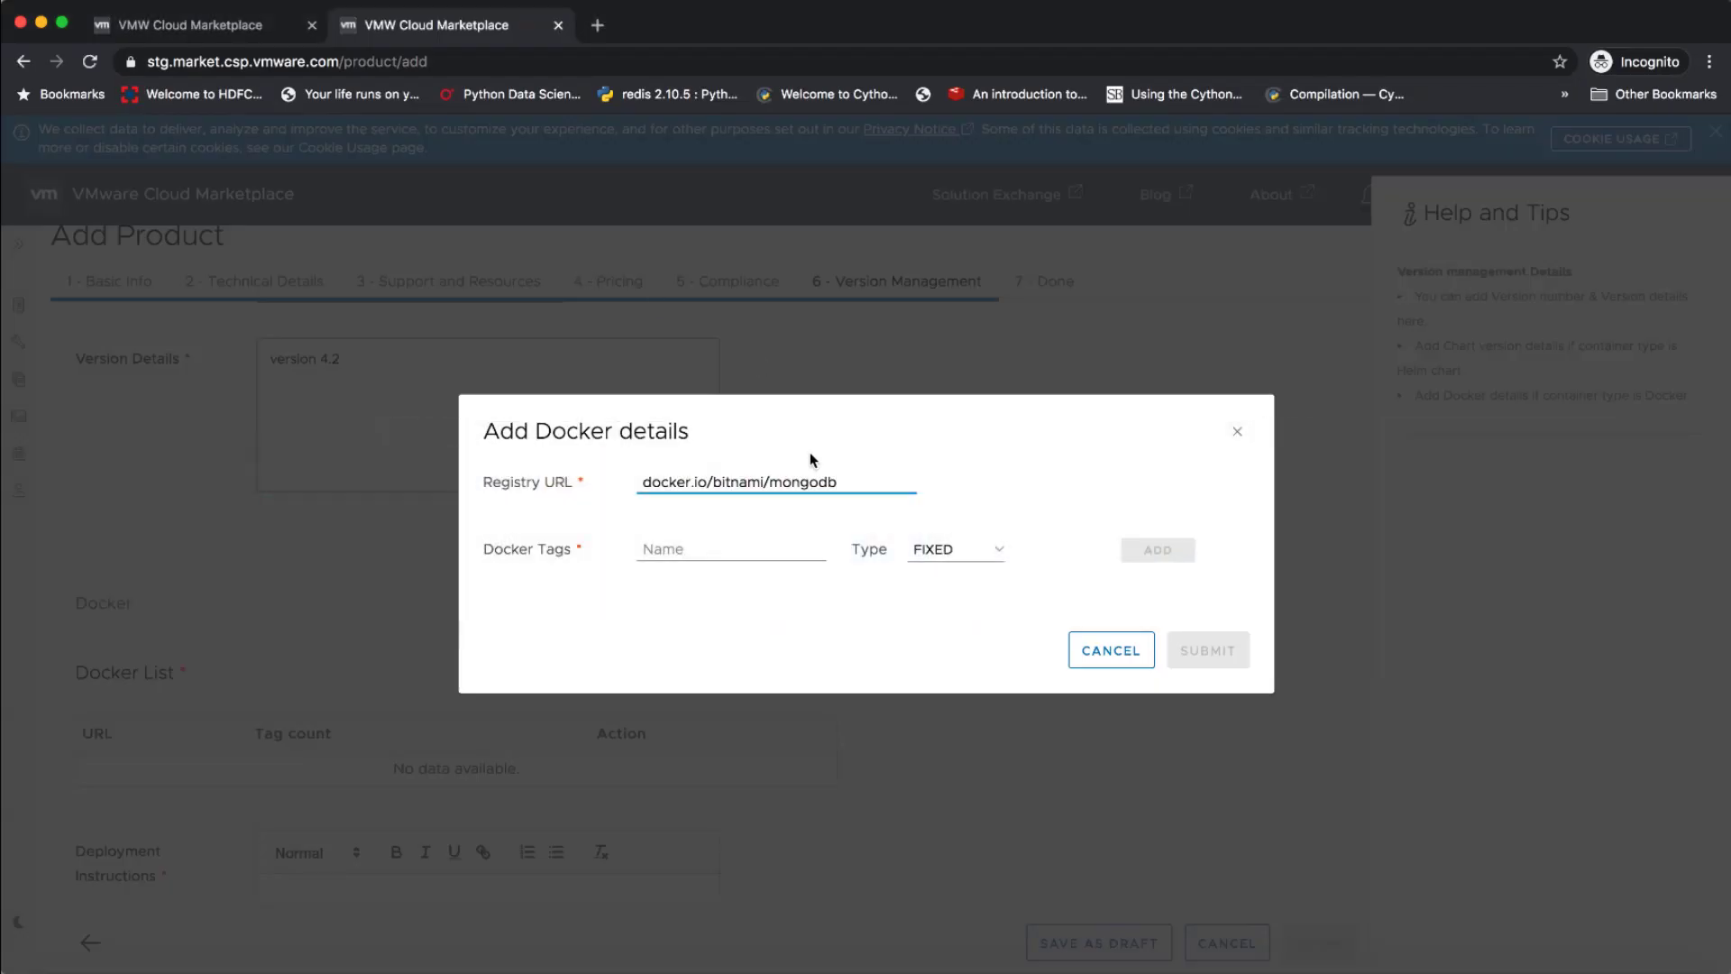
{"action": "left_click", "coordinate": [746, 546]}
{"action": "key", "text": "ctrl+v"}
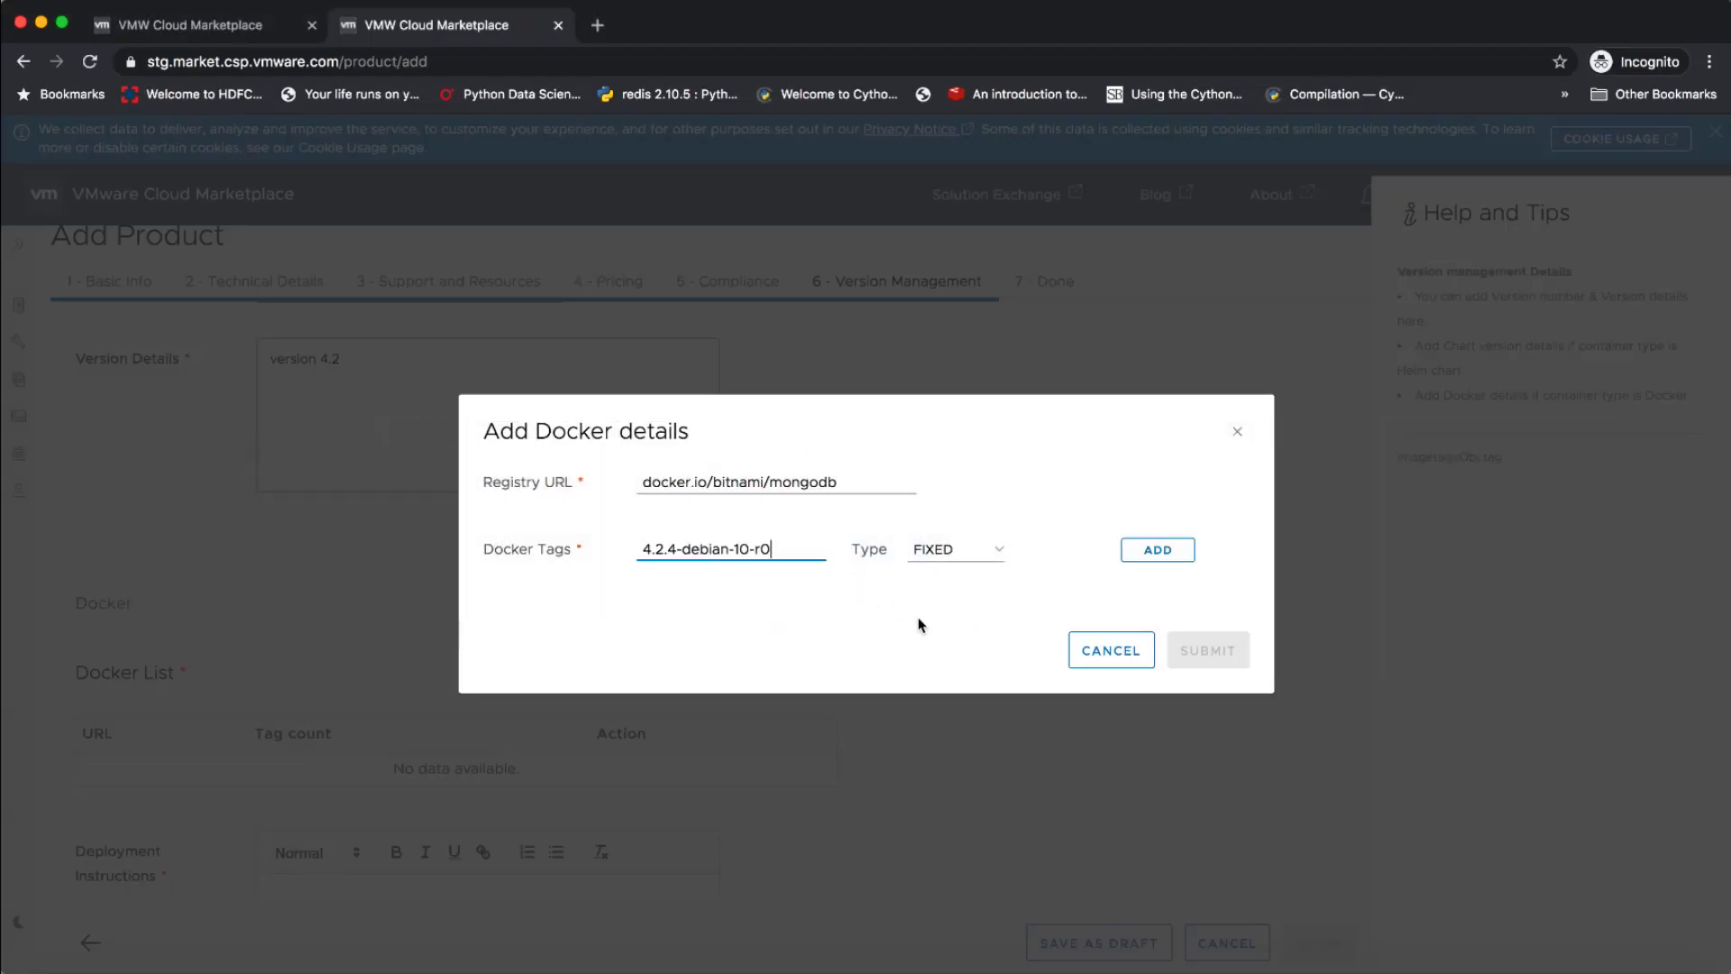
Set the Docker tag's type to FLOATING, add the tag and submit the Docker image details
{"action": "left_click", "coordinate": [999, 552]}
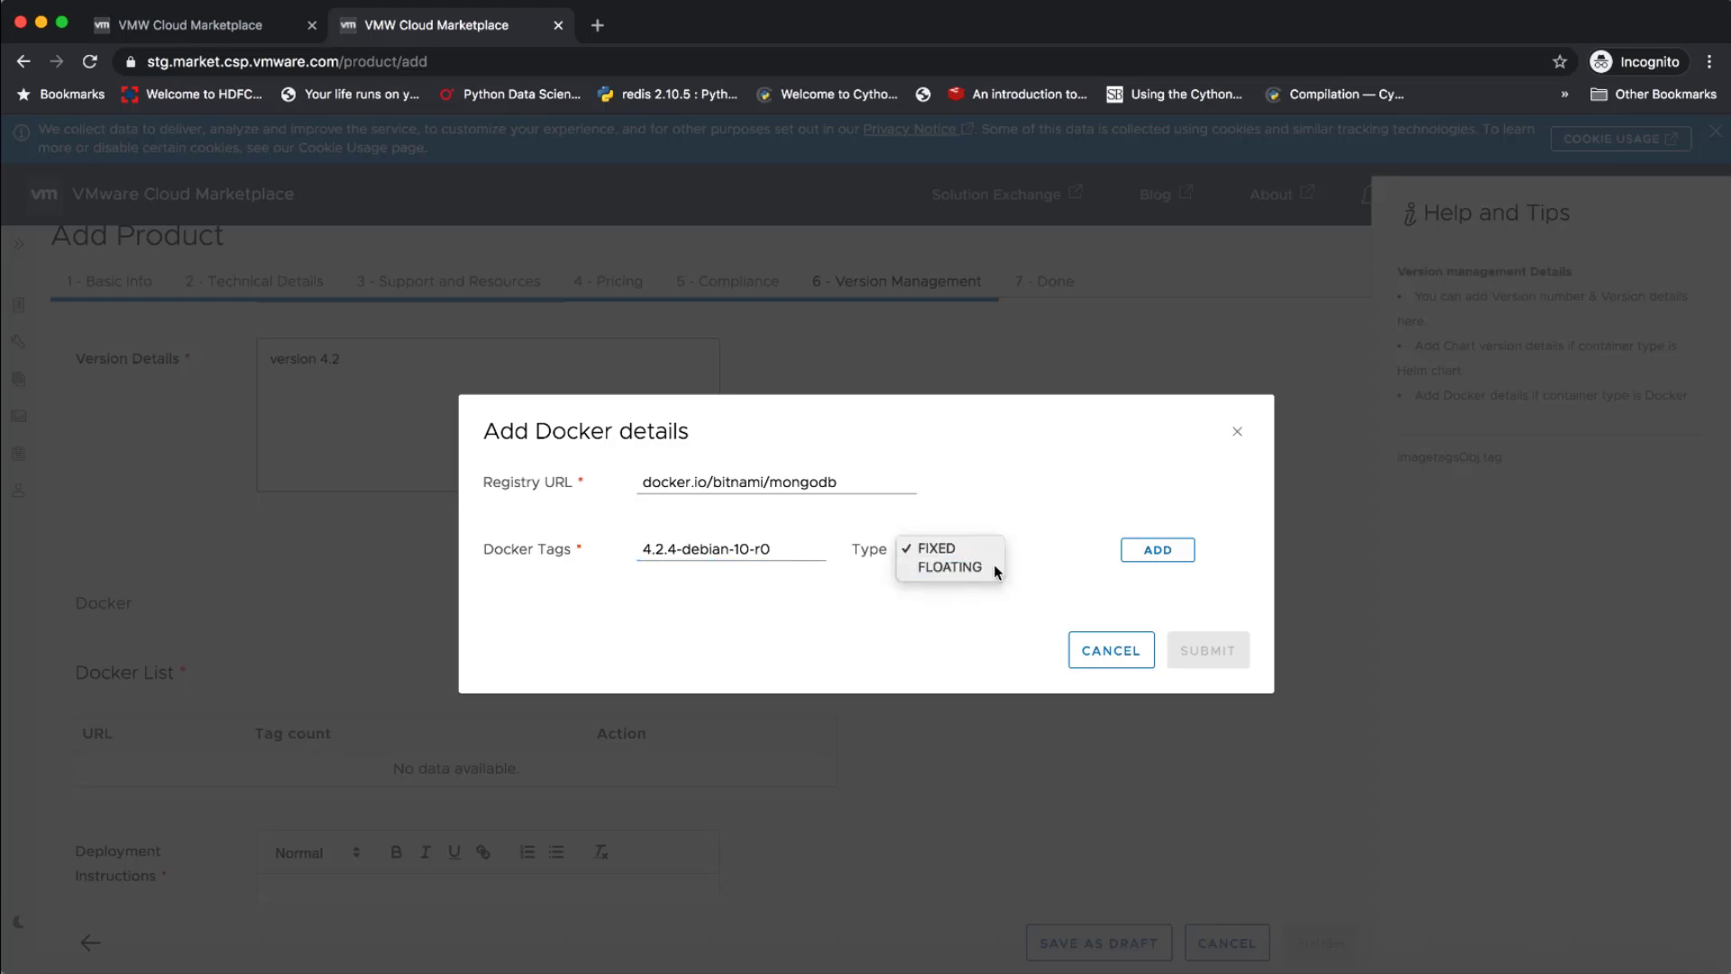
{"action": "left_click", "coordinate": [949, 566]}
{"action": "left_click", "coordinate": [1158, 549]}
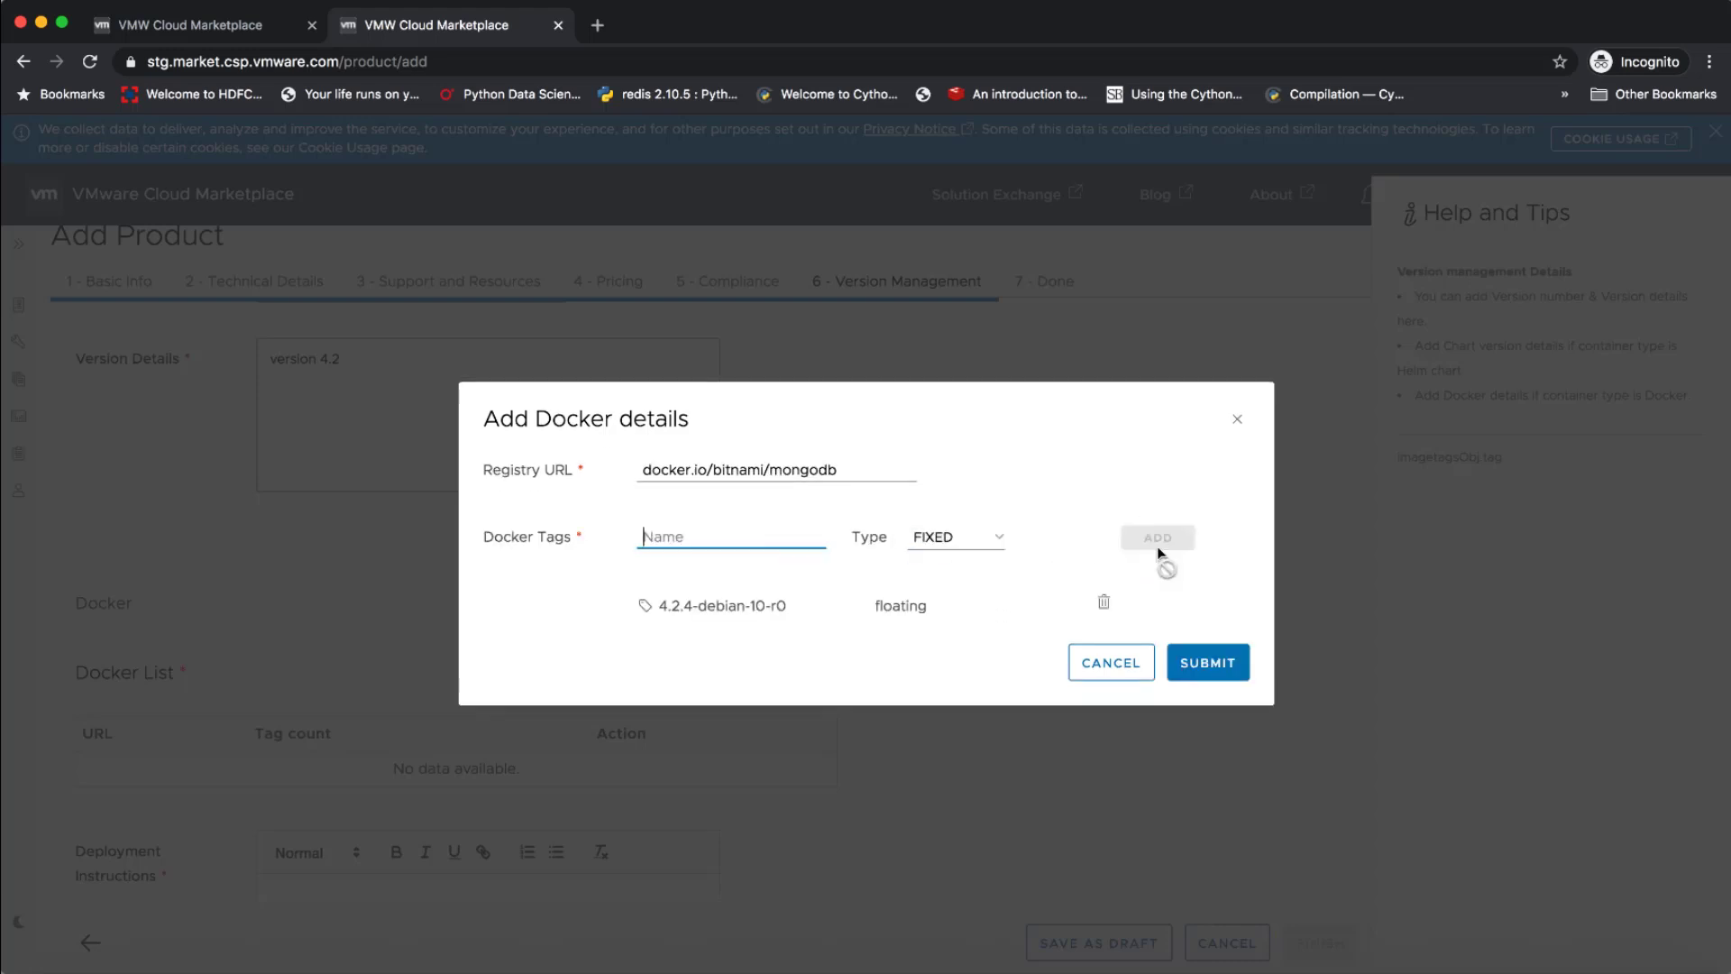
{"action": "left_click", "coordinate": [1233, 678]}
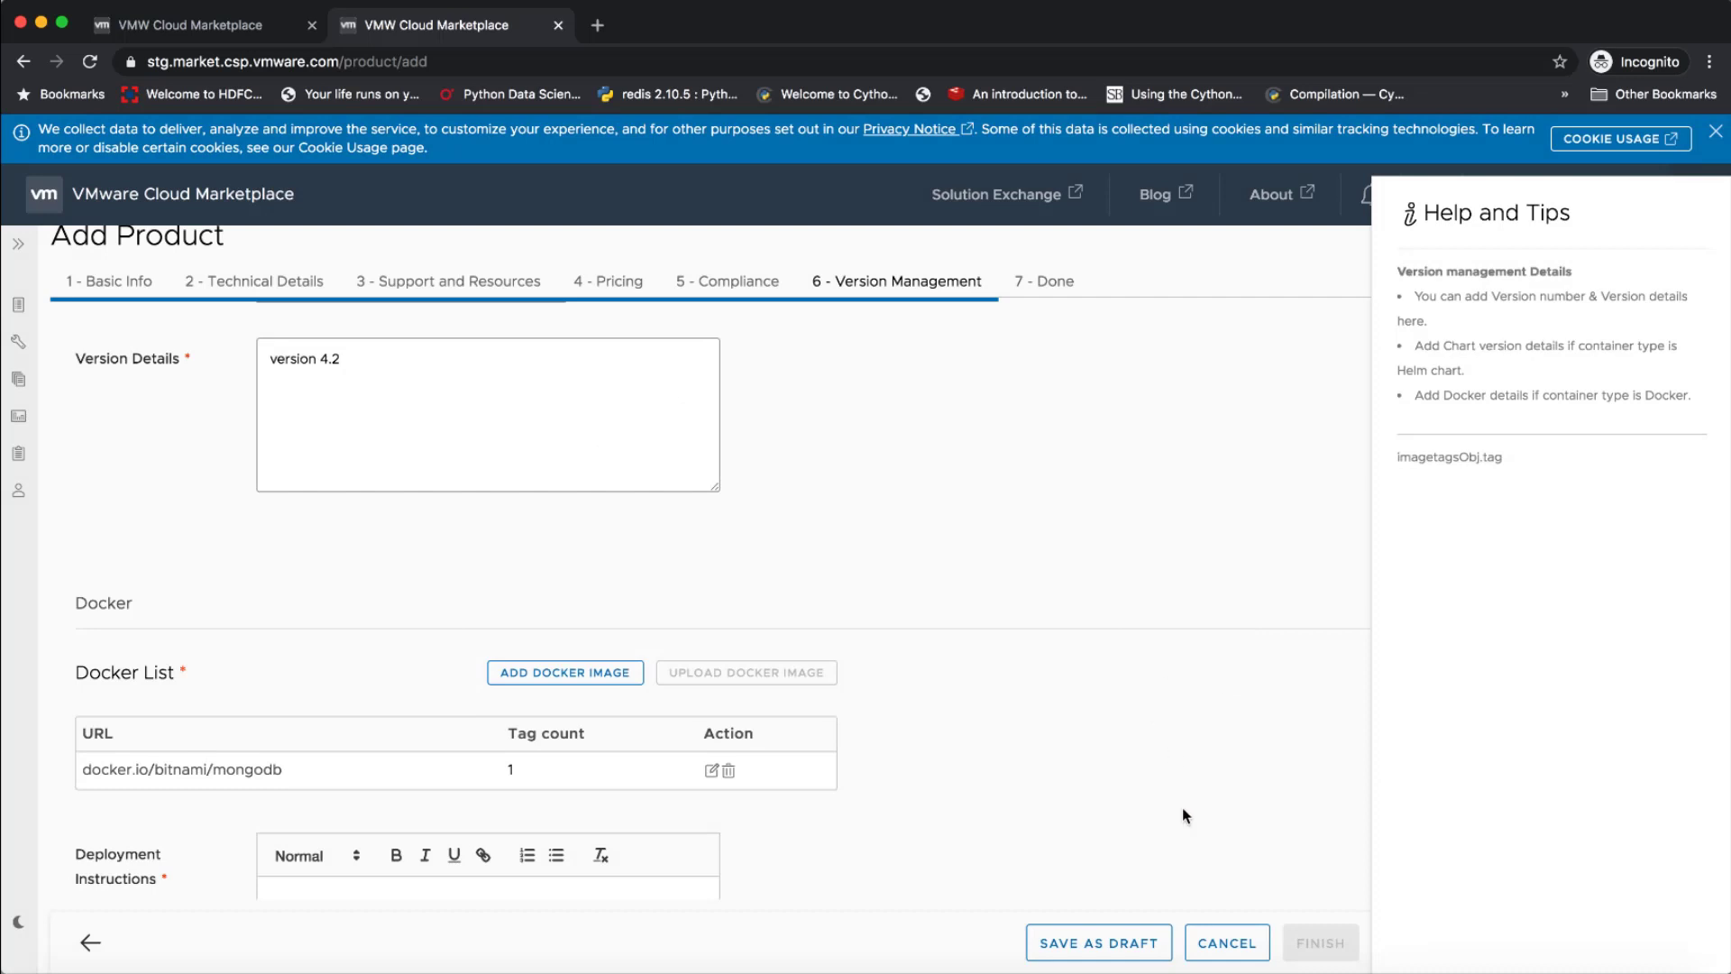
Enter "Docker pull and login commands" as the deployment instructions for the Docker image
{"action": "scroll", "coordinate": [1182, 807], "scroll_direction": "down", "scroll_amount": 5}
{"action": "left_click", "coordinate": [436, 775]}
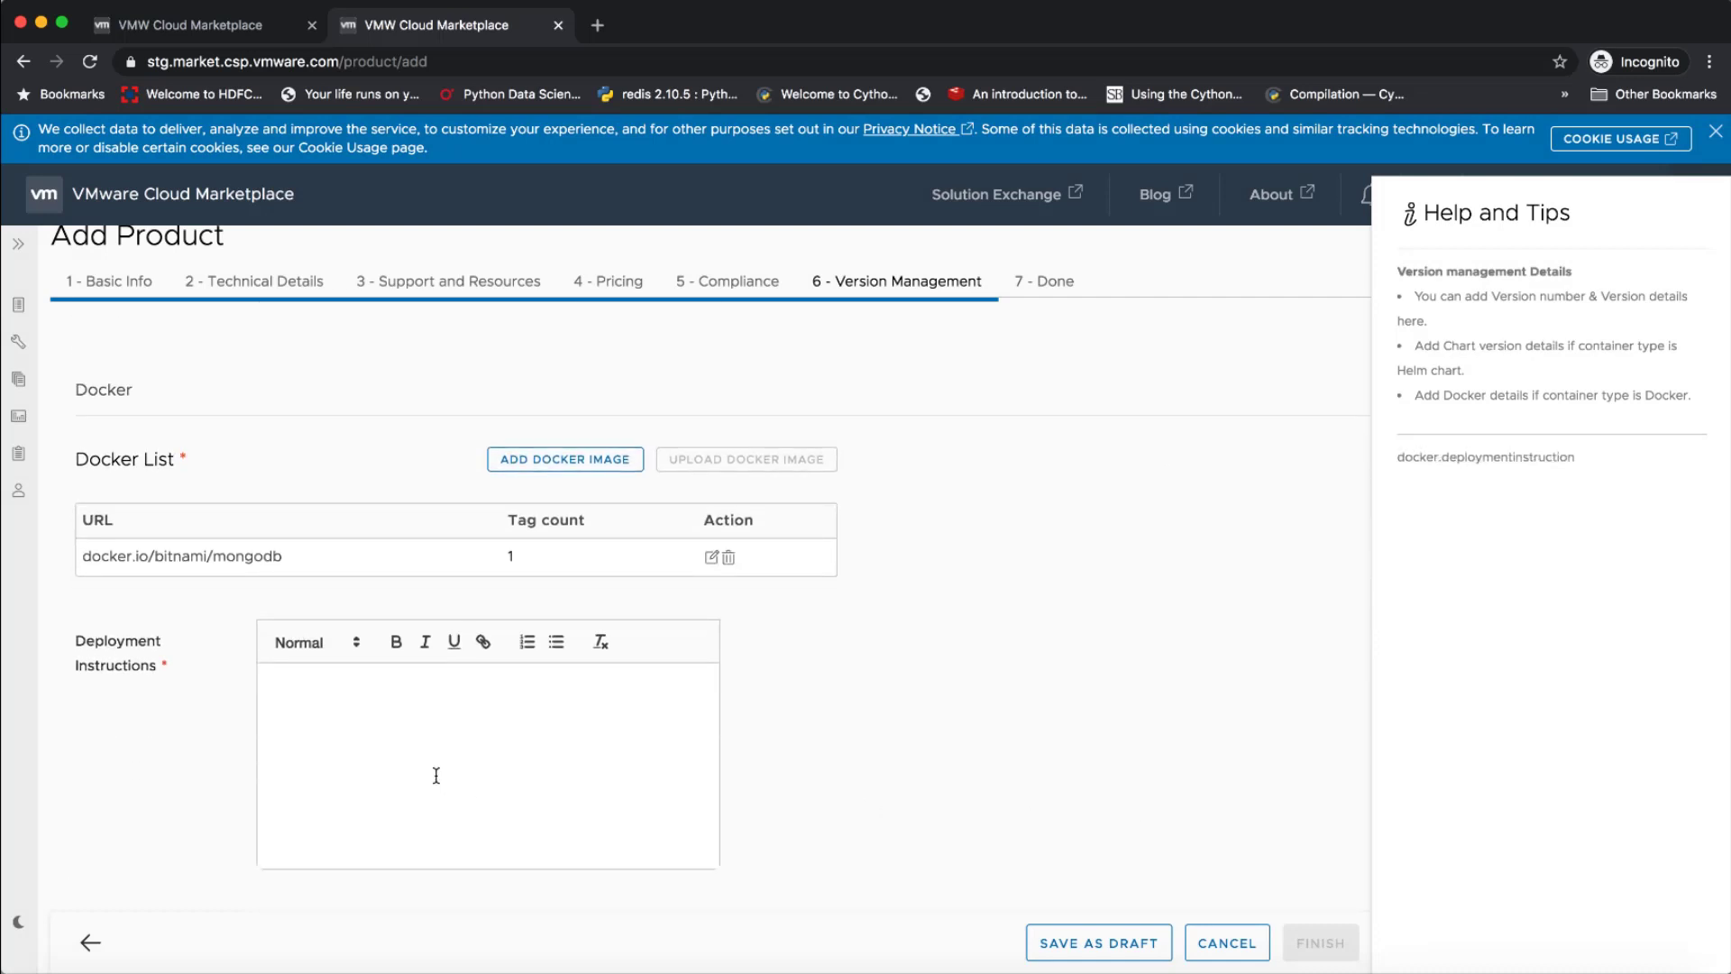
{"action": "type", "text": "DOcker"}
{"action": "key", "text": "BackSpace"}
{"action": "key", "text": "BackSpace"}
{"action": "key", "text": "BackSpace"}
{"action": "key", "text": "BackSpace"}
{"action": "key", "text": "BackSpace"}
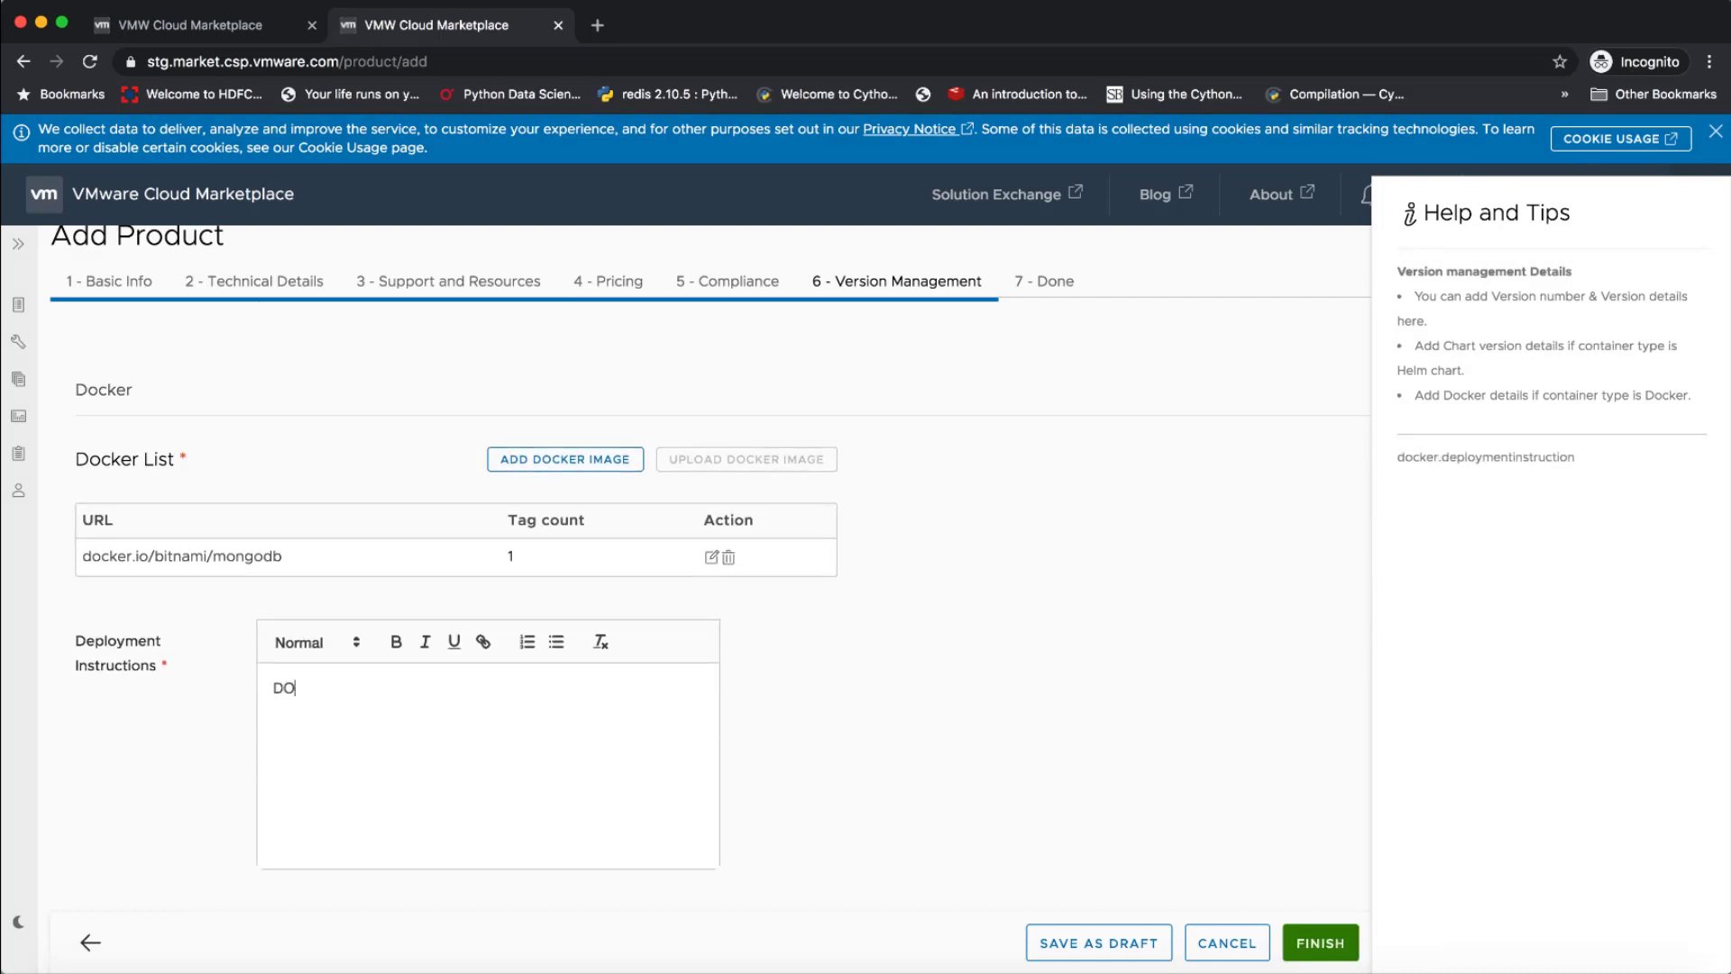
{"action": "type", "text": "ocker pull and login commands"}
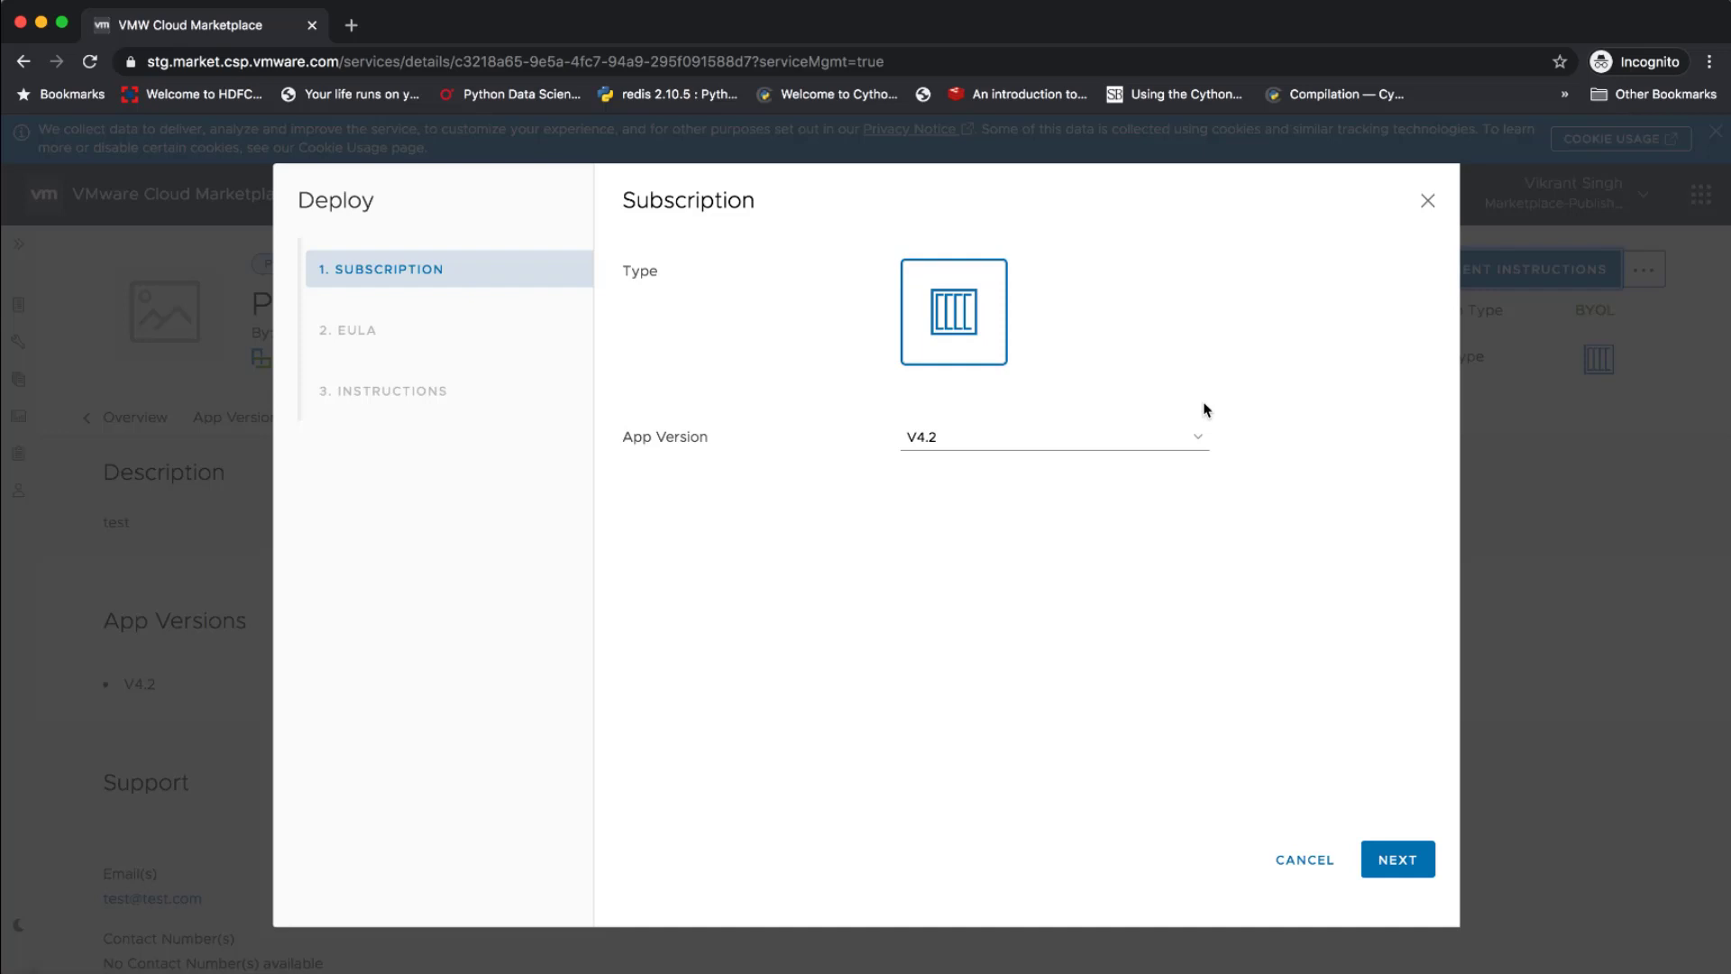
Choose app version V4.2 for deployment, accept the EULA agreement and proceed to the deployment instructions
{"action": "left_click", "coordinate": [1190, 438]}
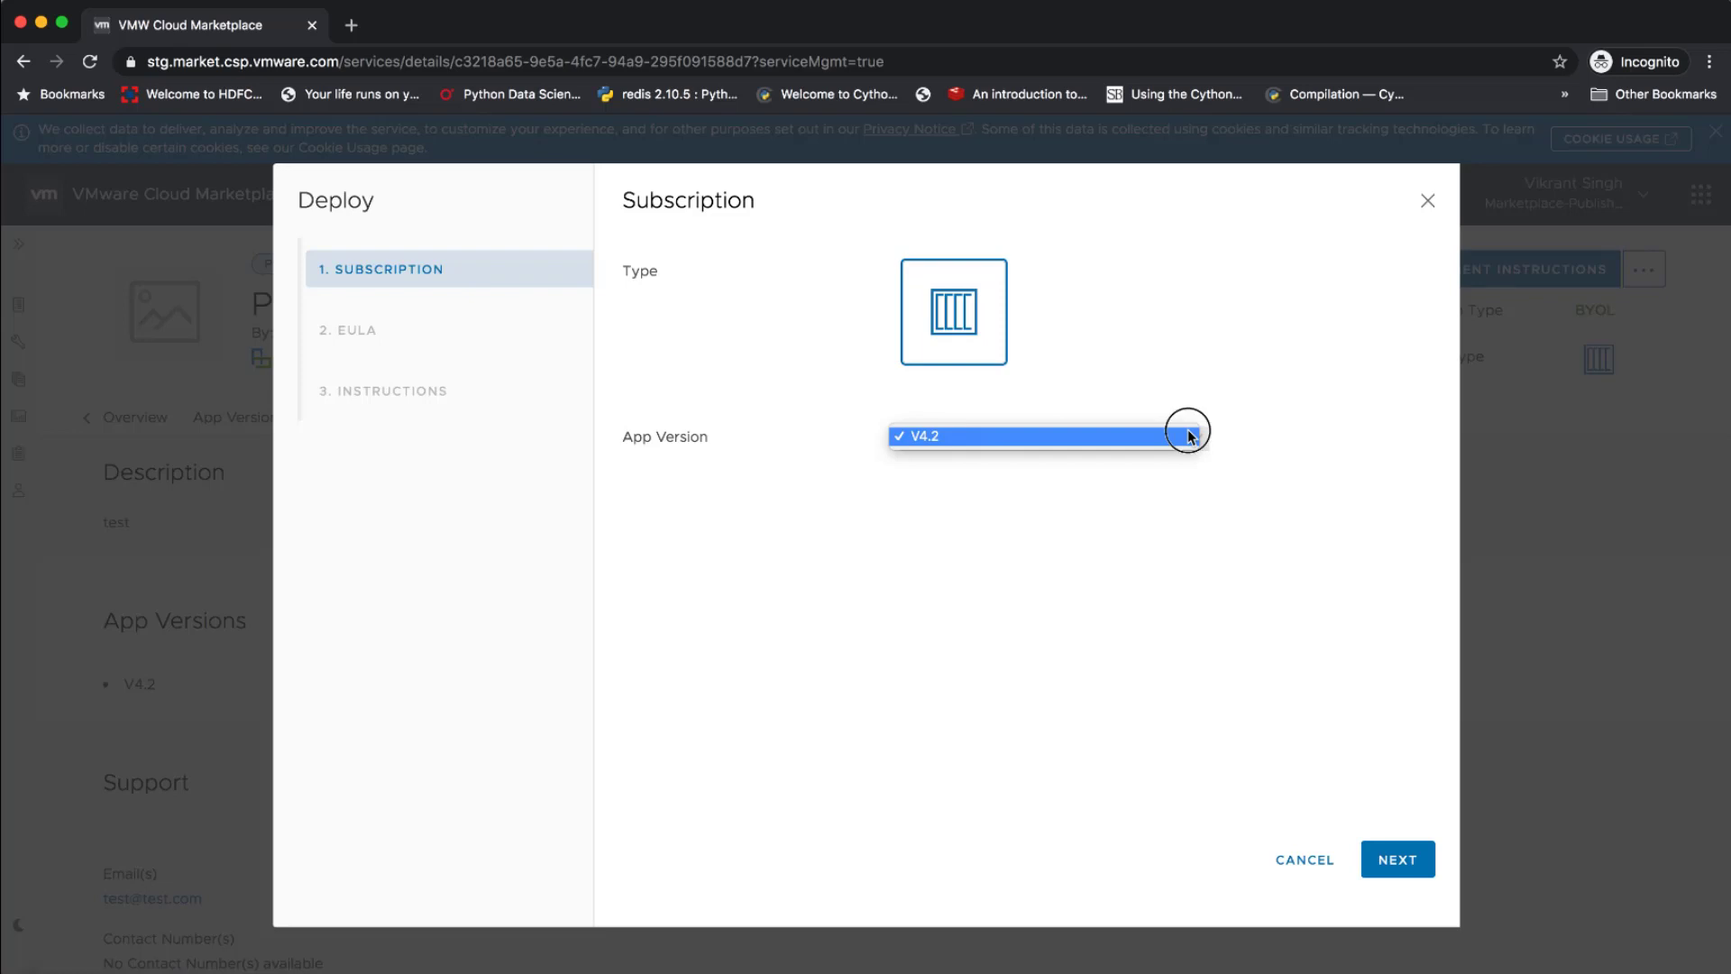
{"action": "left_click", "coordinate": [1188, 436]}
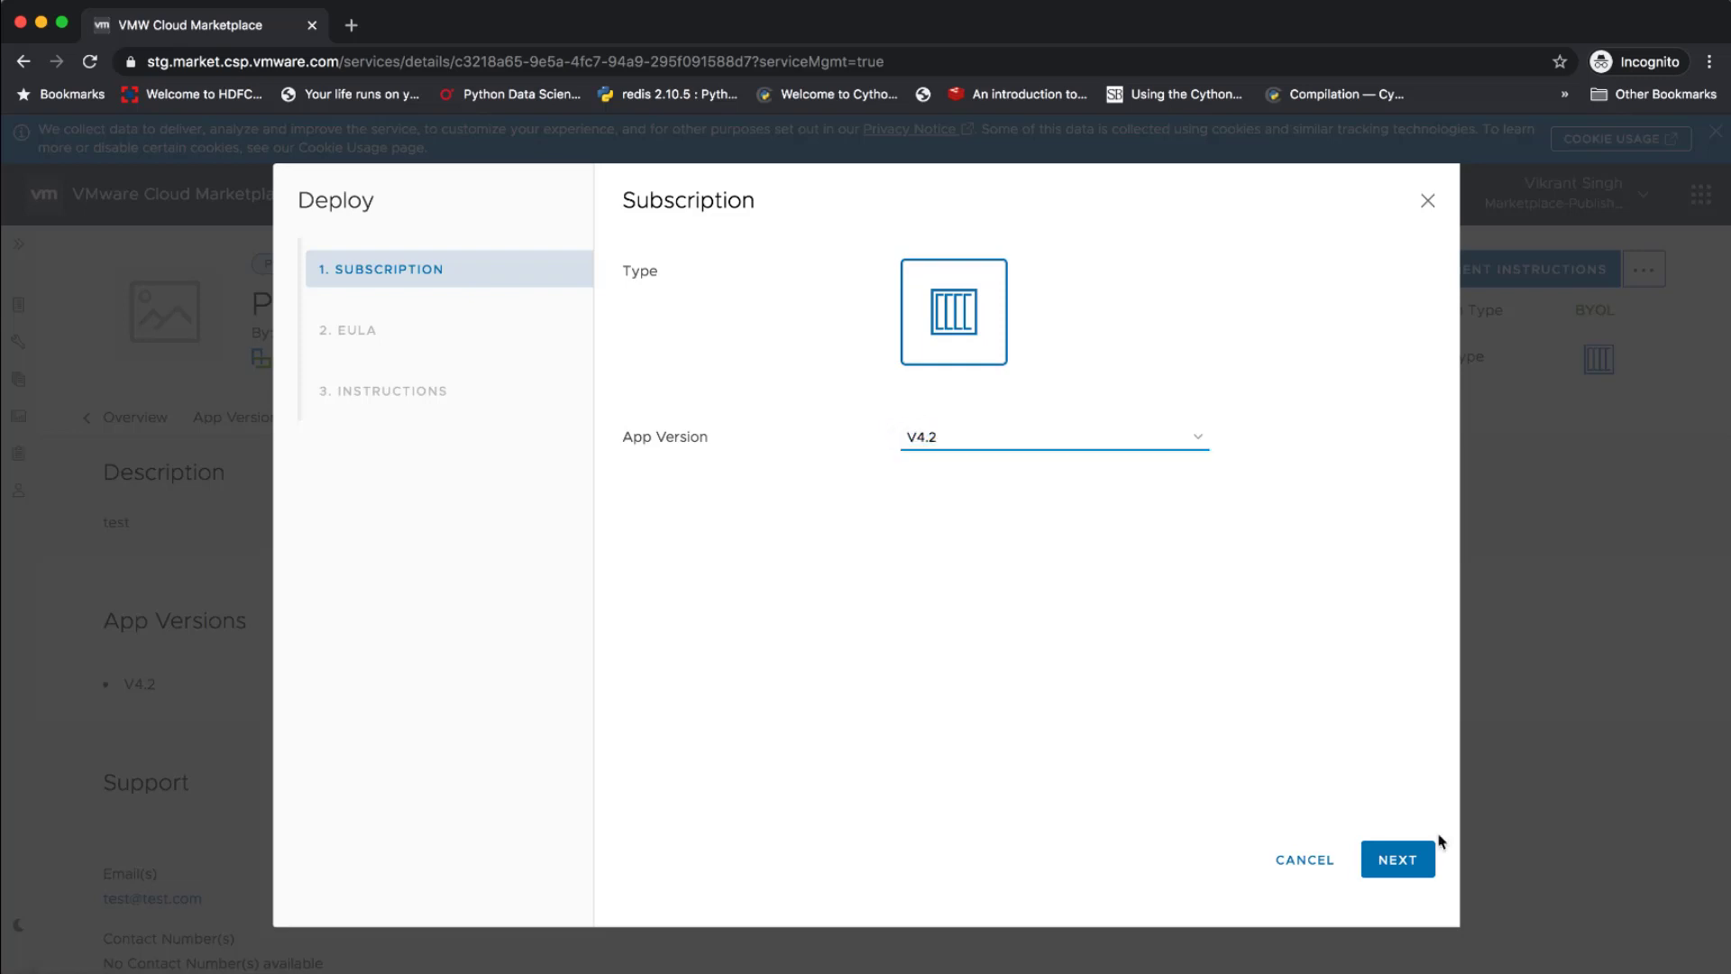
{"action": "left_click", "coordinate": [1398, 859]}
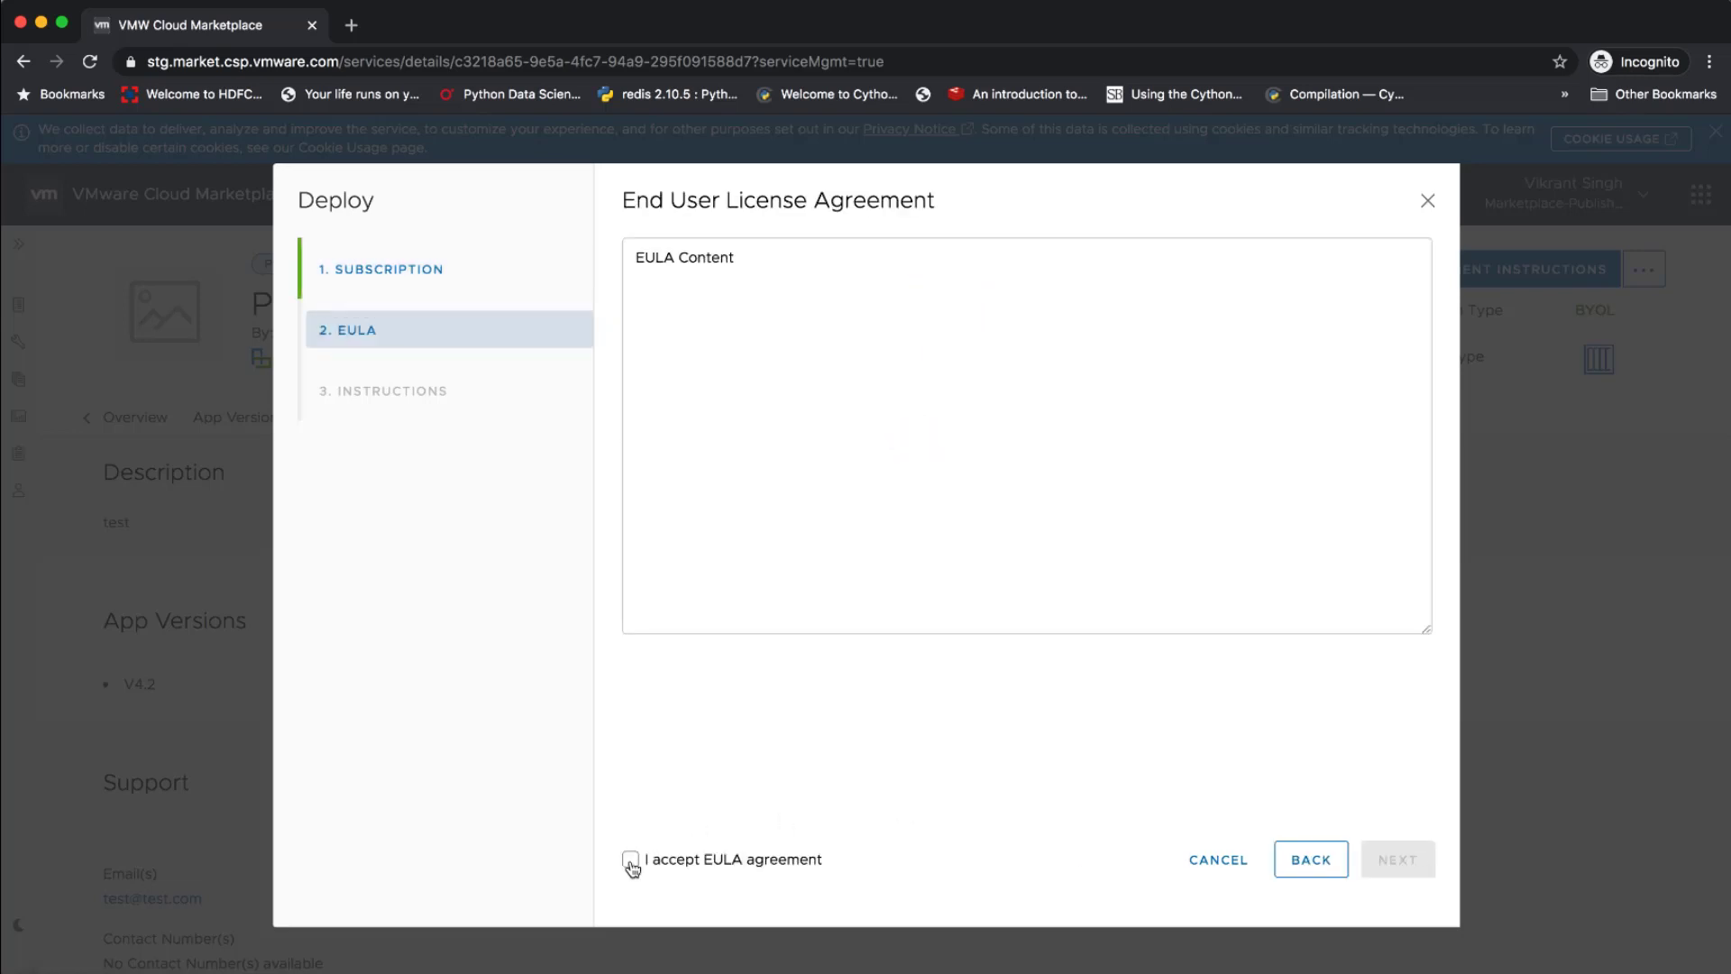
{"action": "left_click", "coordinate": [629, 857]}
{"action": "left_click", "coordinate": [1386, 861]}
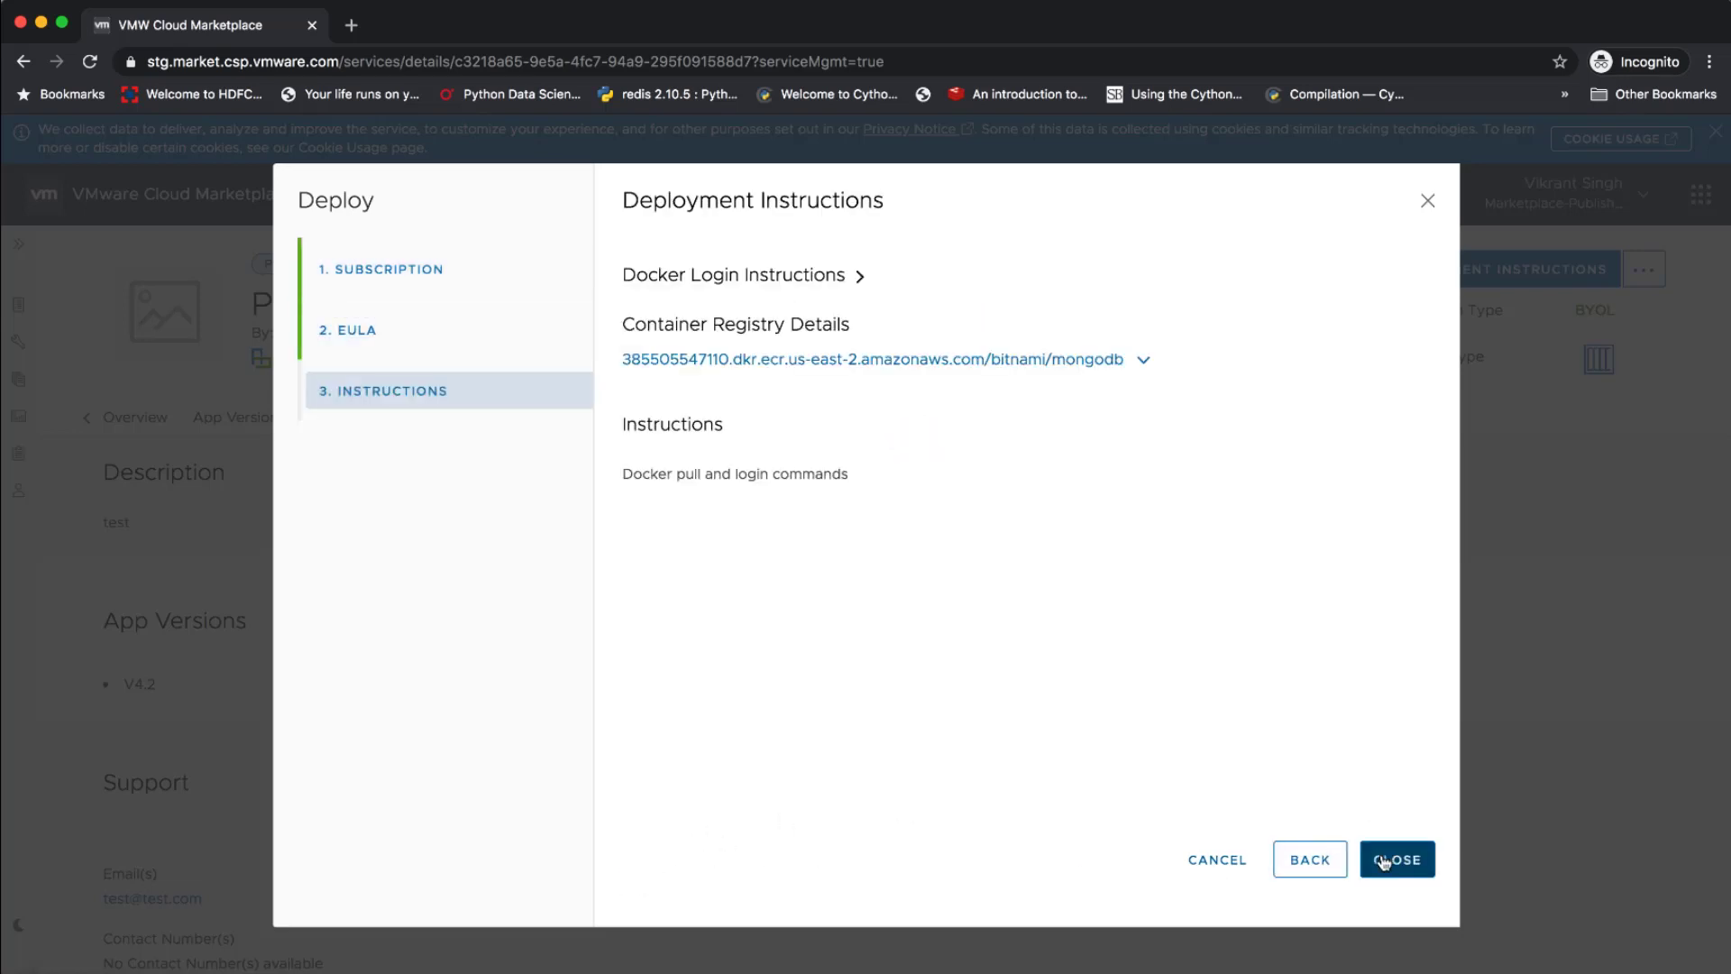
Expand the Docker login and container registry details, and run the copied docker login command with its login token in the terminal
{"action": "left_click", "coordinate": [859, 276]}
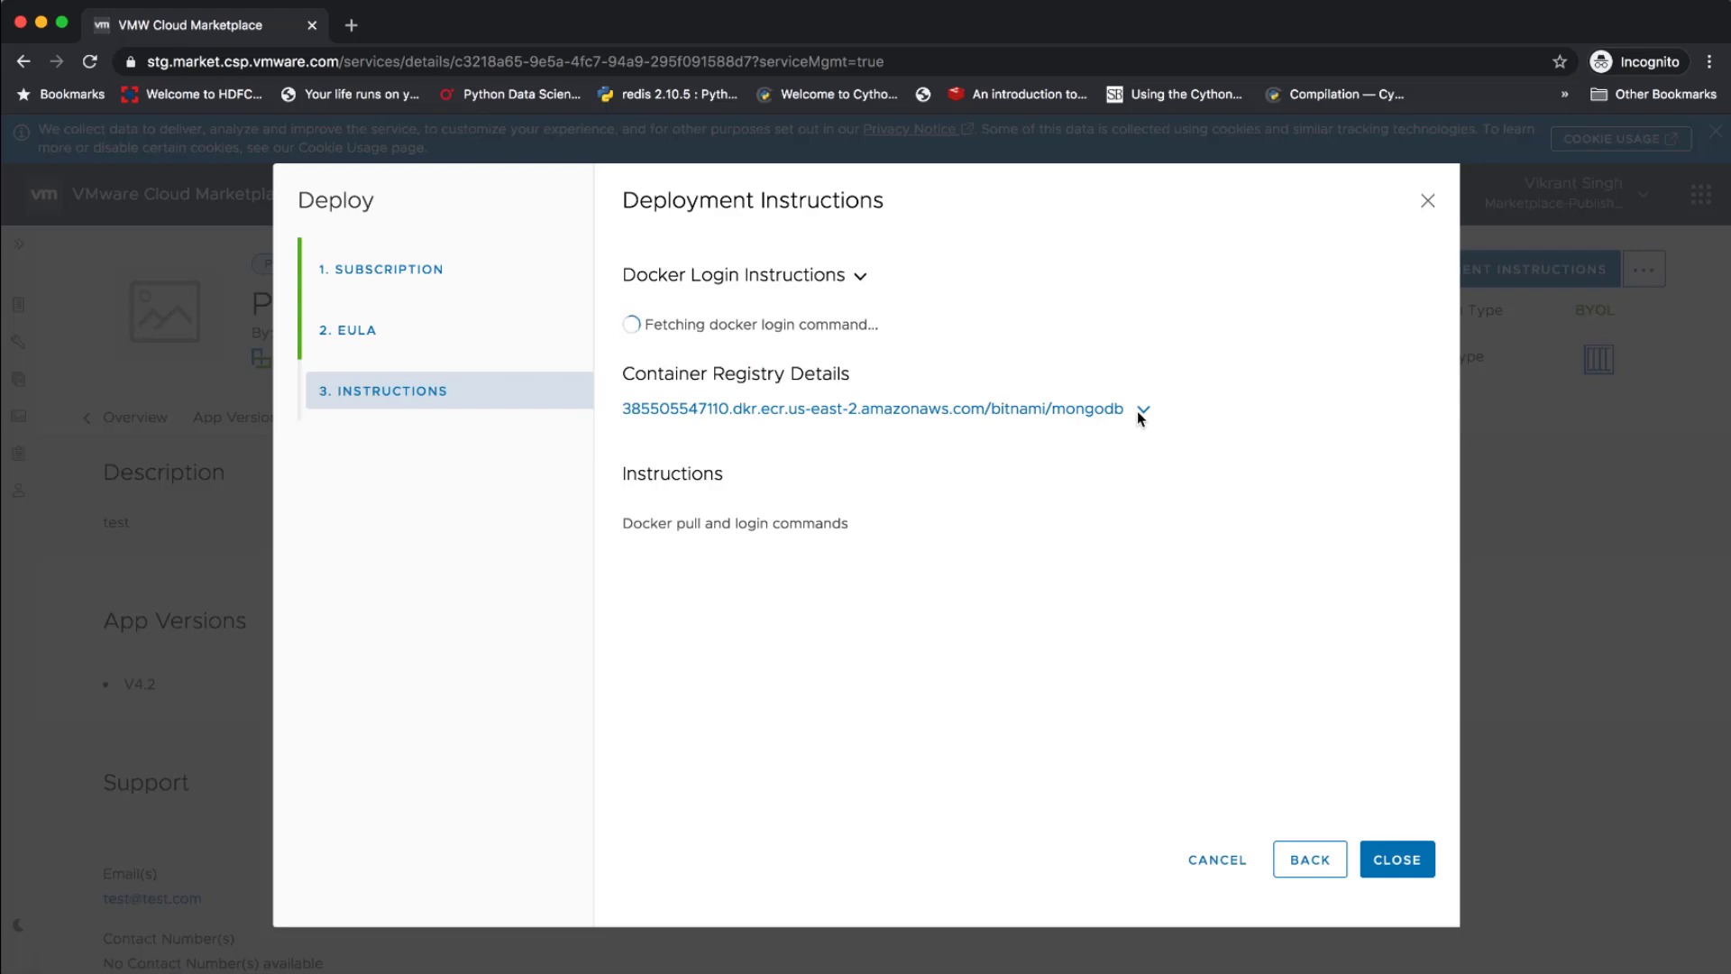
{"action": "left_click", "coordinate": [1143, 456]}
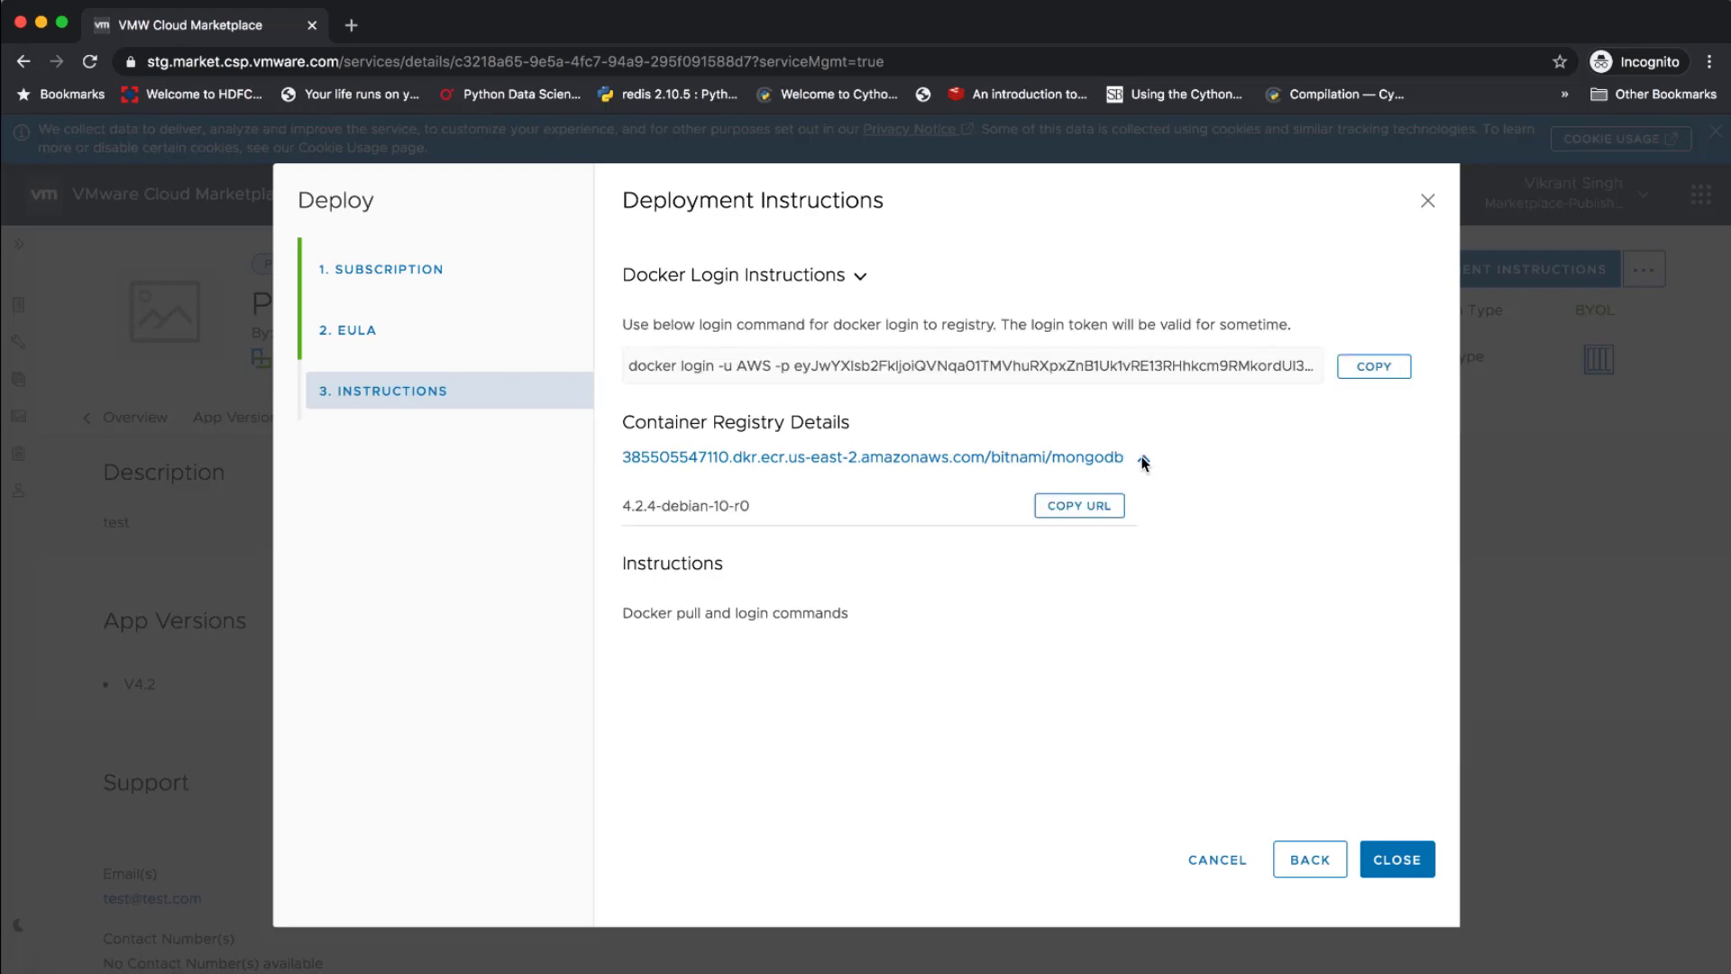
{"action": "left_click", "coordinate": [1373, 370]}
{"action": "key", "text": "super+Tab"}
{"action": "key", "text": "super+Tab"}
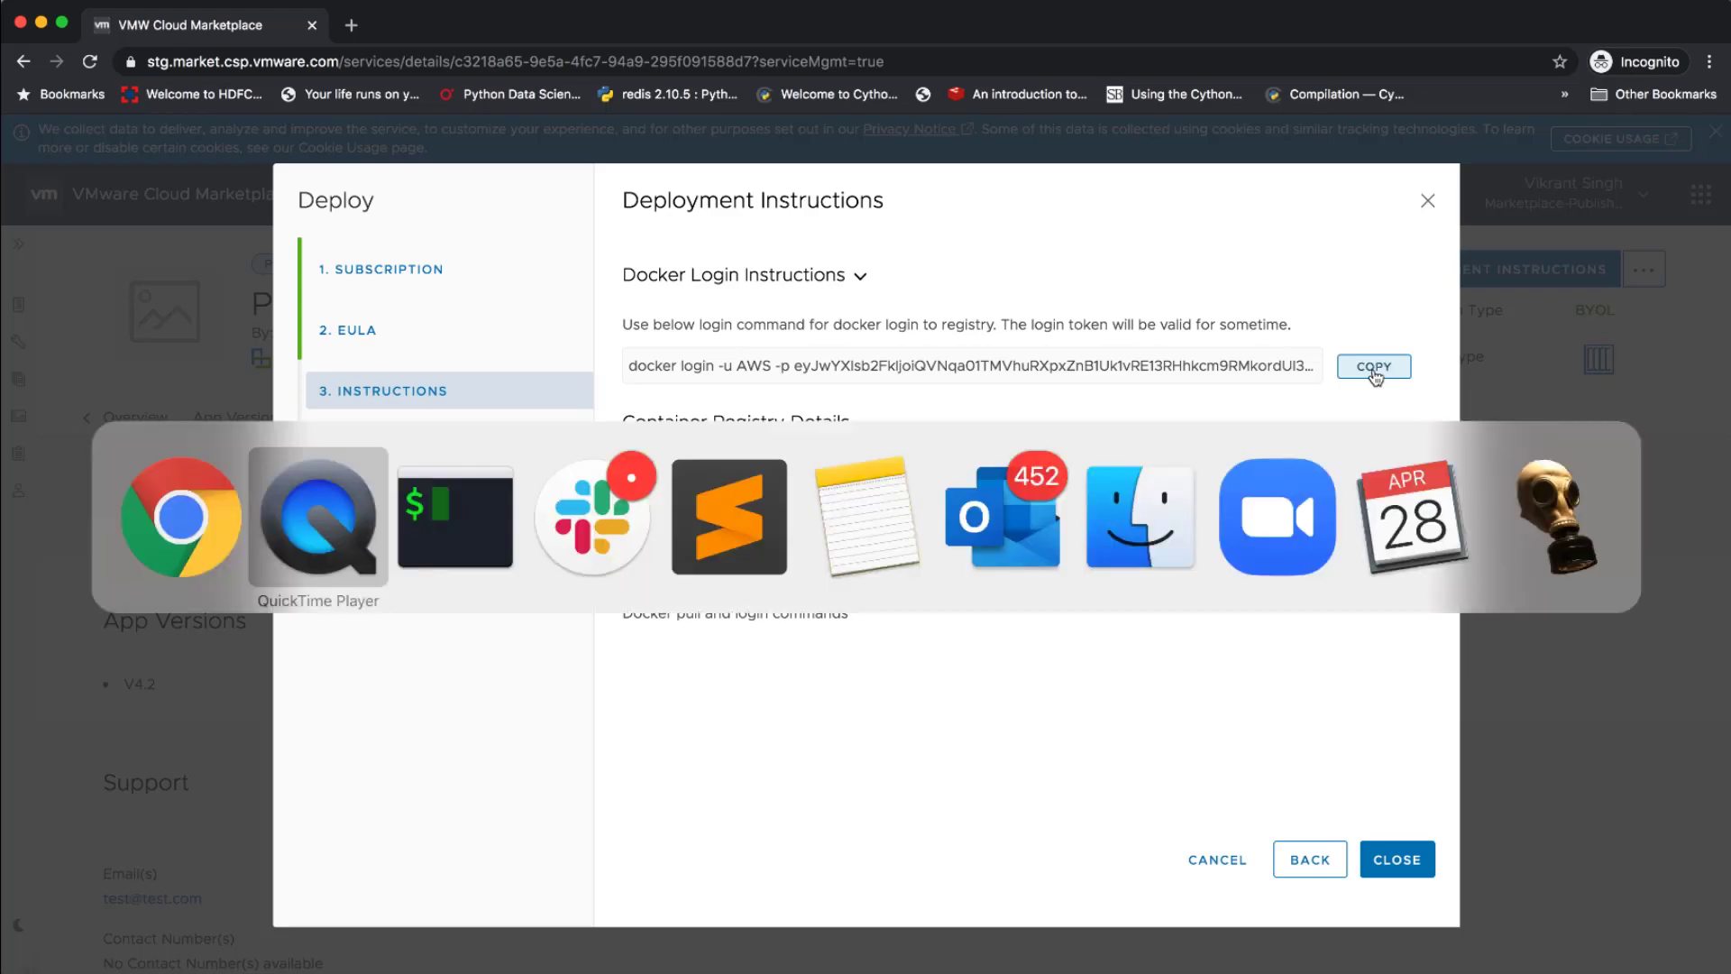
{"action": "key", "text": "super+v"}
{"action": "key", "text": "Return"}
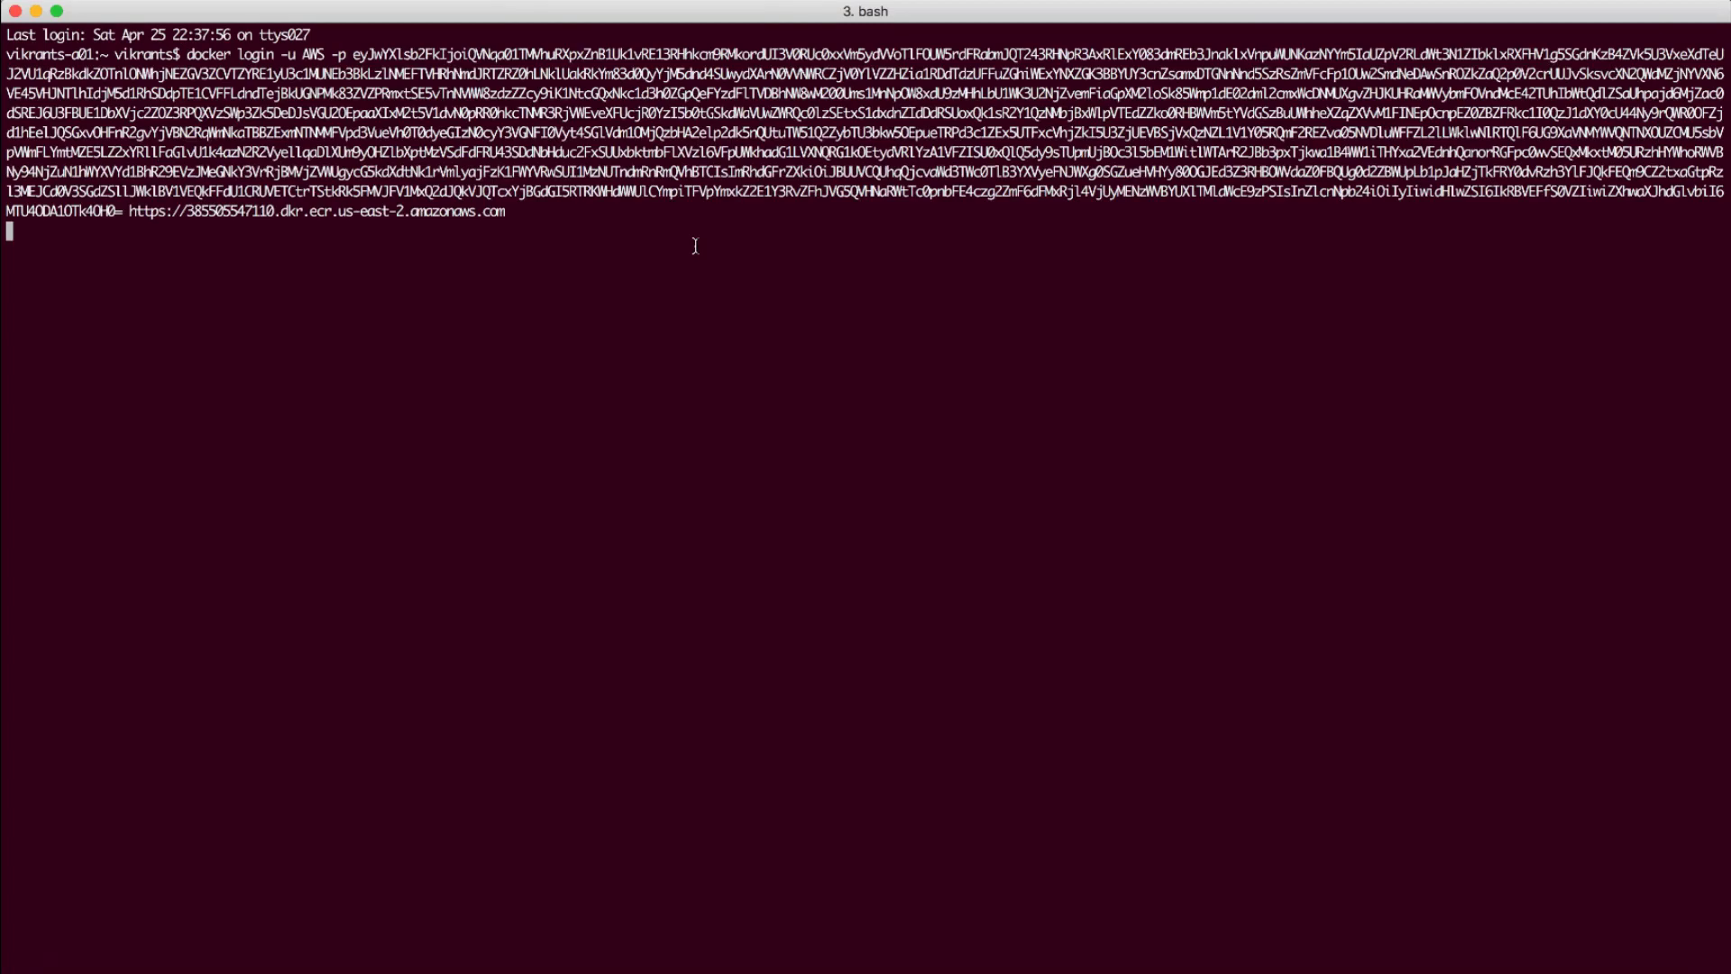
{"action": "key", "text": "Return"}
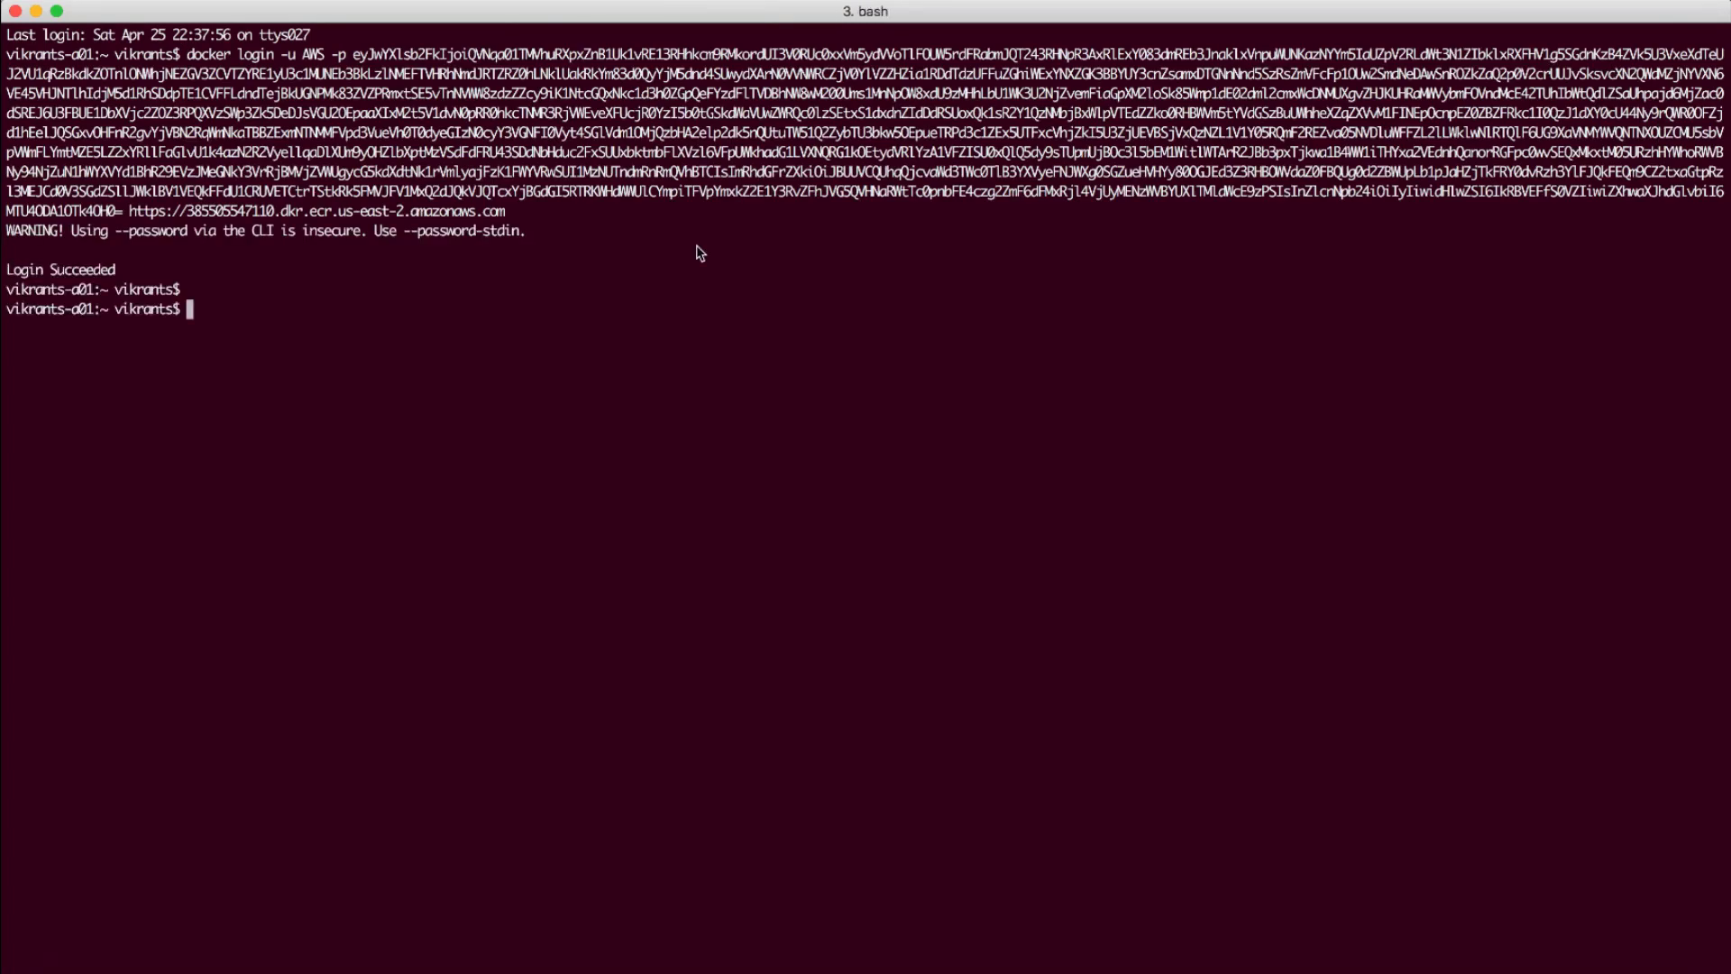
Copy the pull command for bitnami/mongodb:4.2.4-debian-10-r0, run it in the terminal, and close the deployment instructions in the browser
{"action": "key", "text": "super+Tab"}
{"action": "left_click", "coordinate": [1073, 506]}
{"action": "key", "text": "super+Tab"}
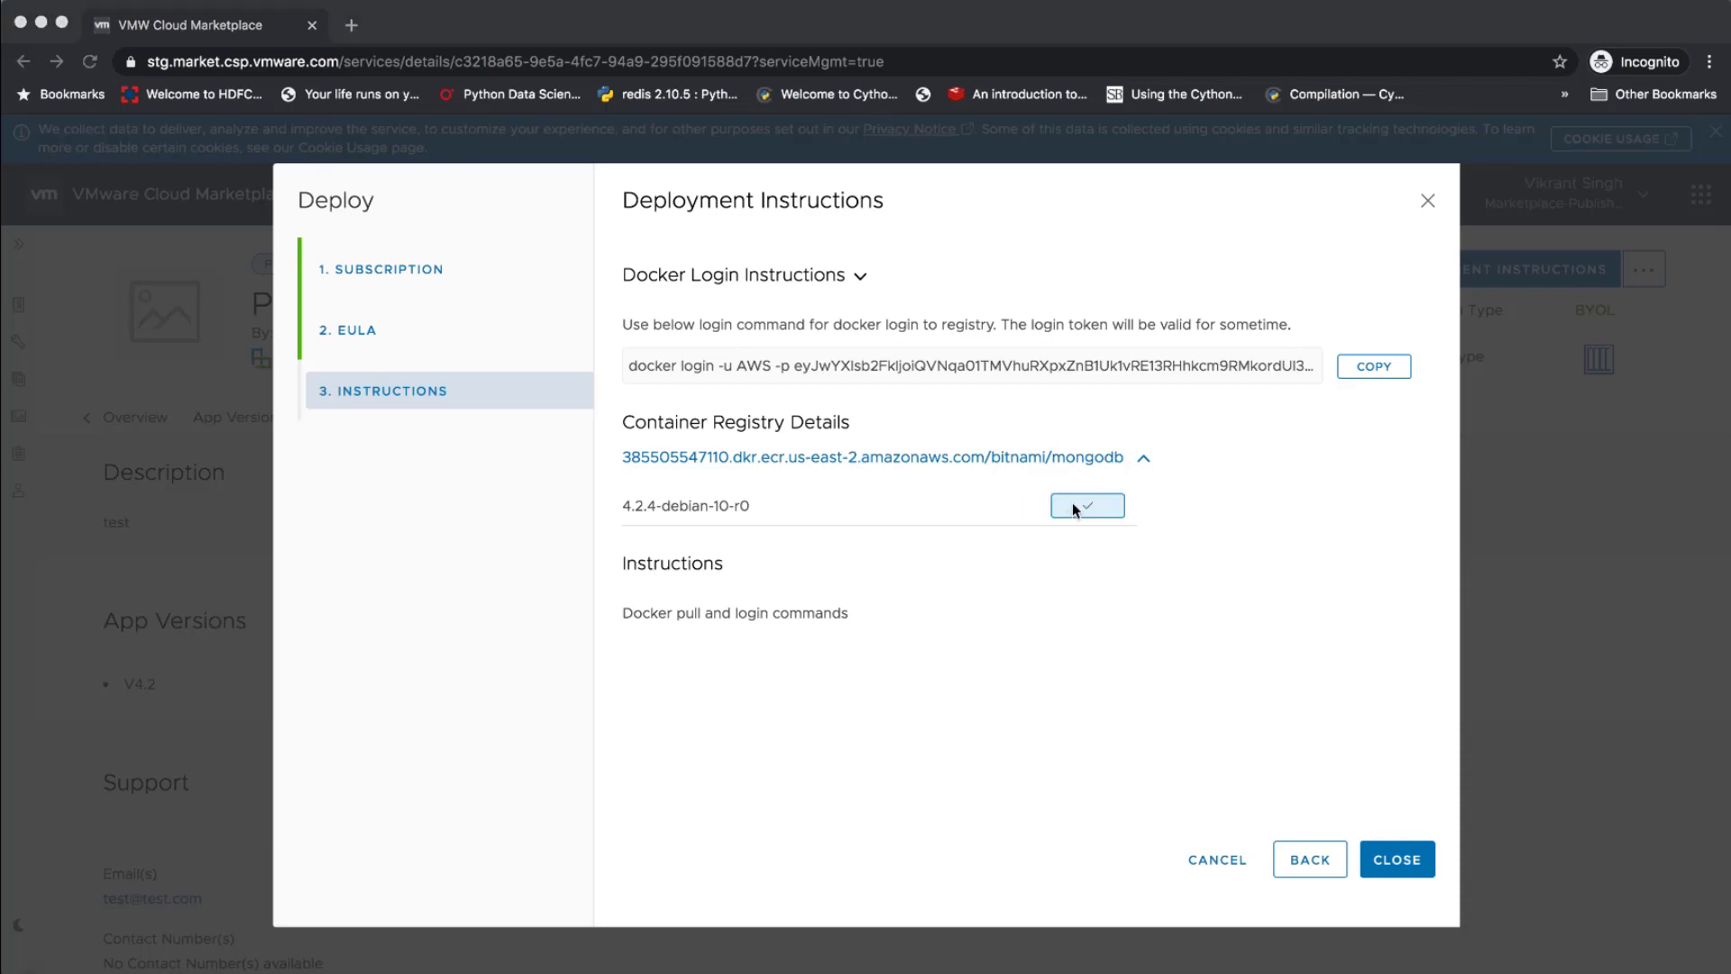
{"action": "key", "text": "super+v"}
{"action": "key", "text": "Return"}
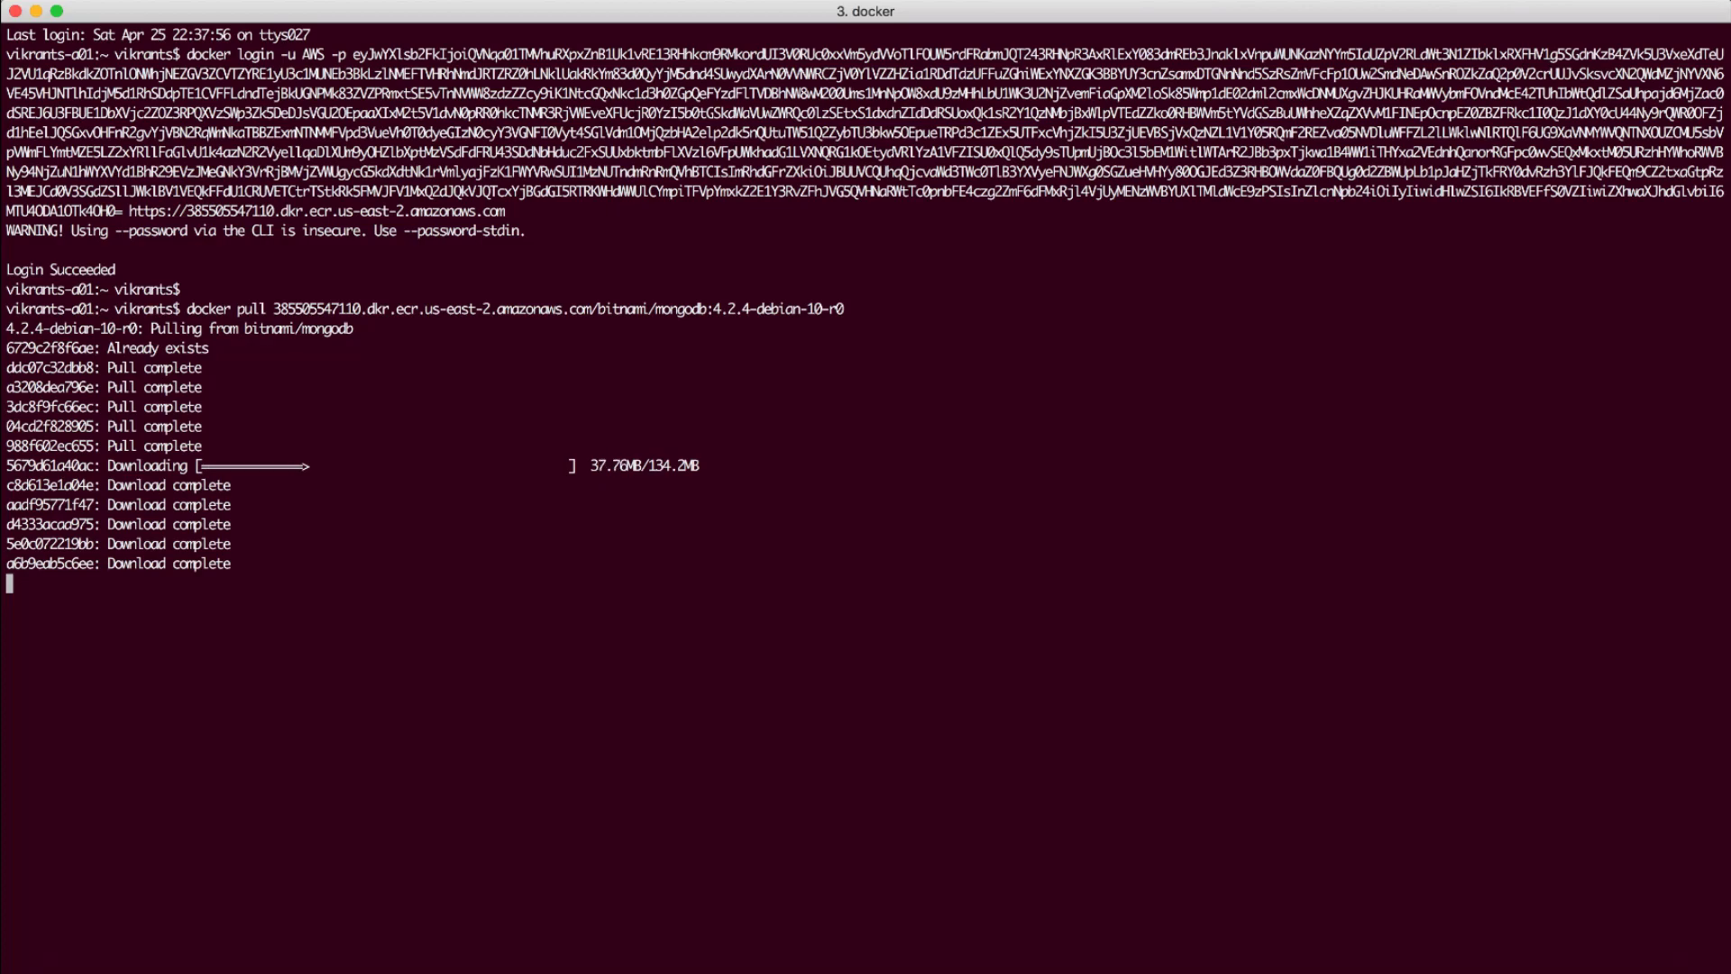
{"action": "key", "text": "super+Tab"}
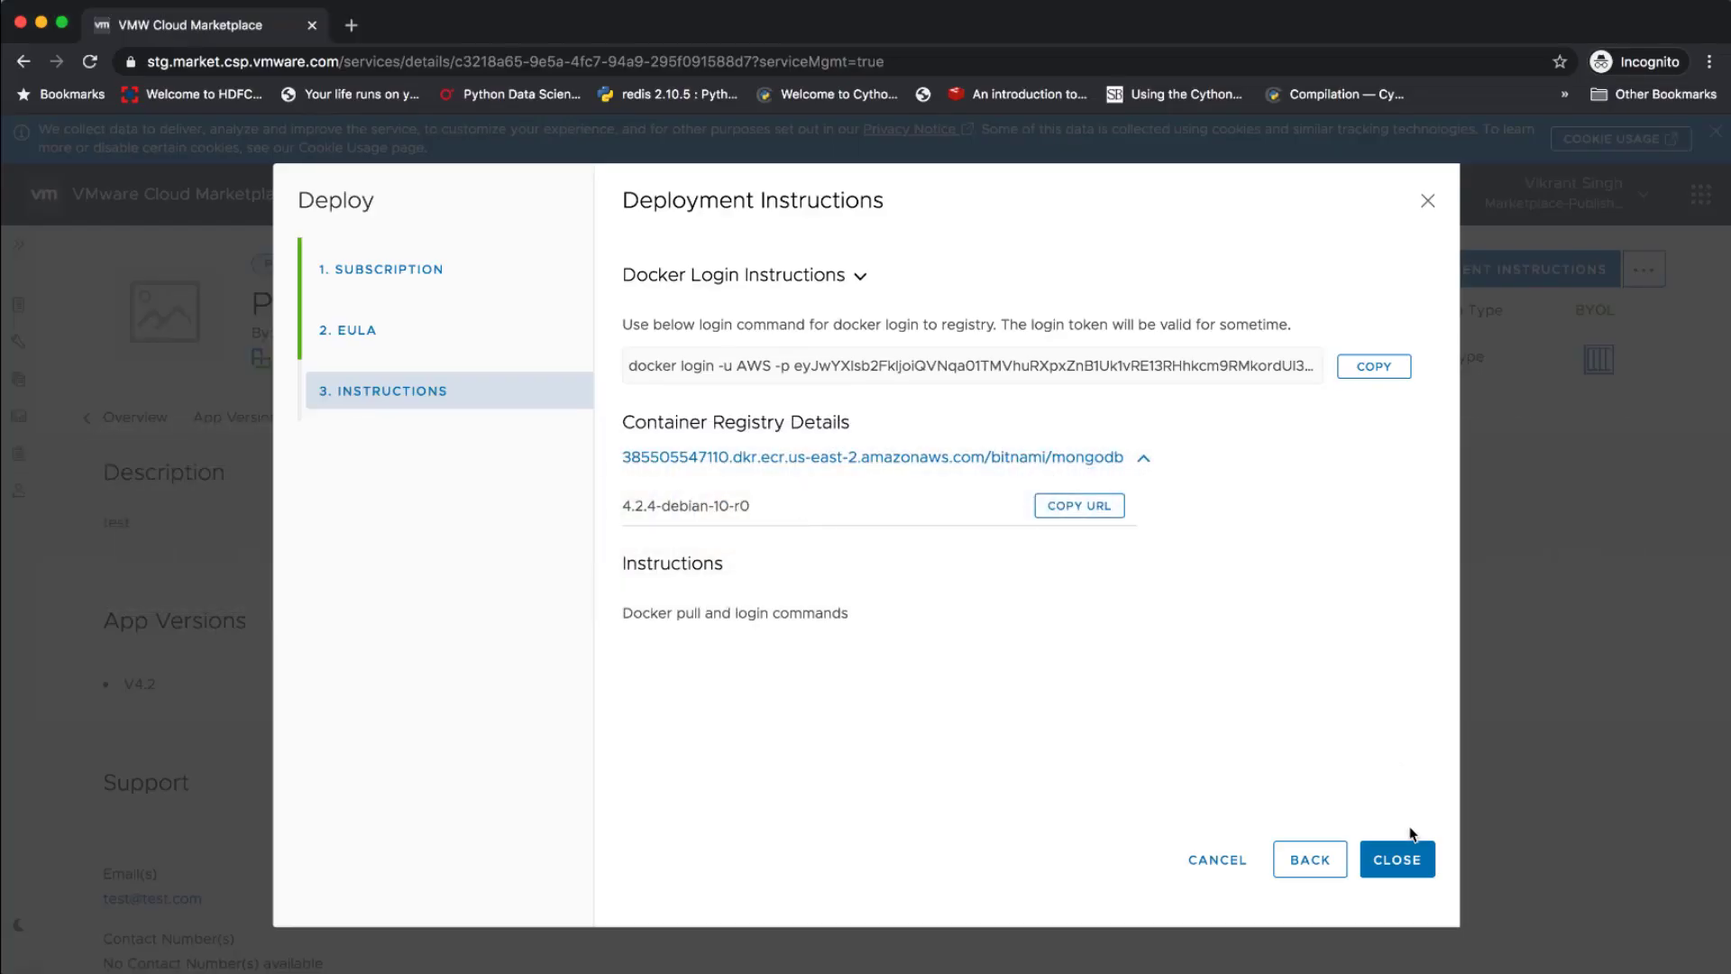
{"action": "left_click", "coordinate": [1412, 859]}
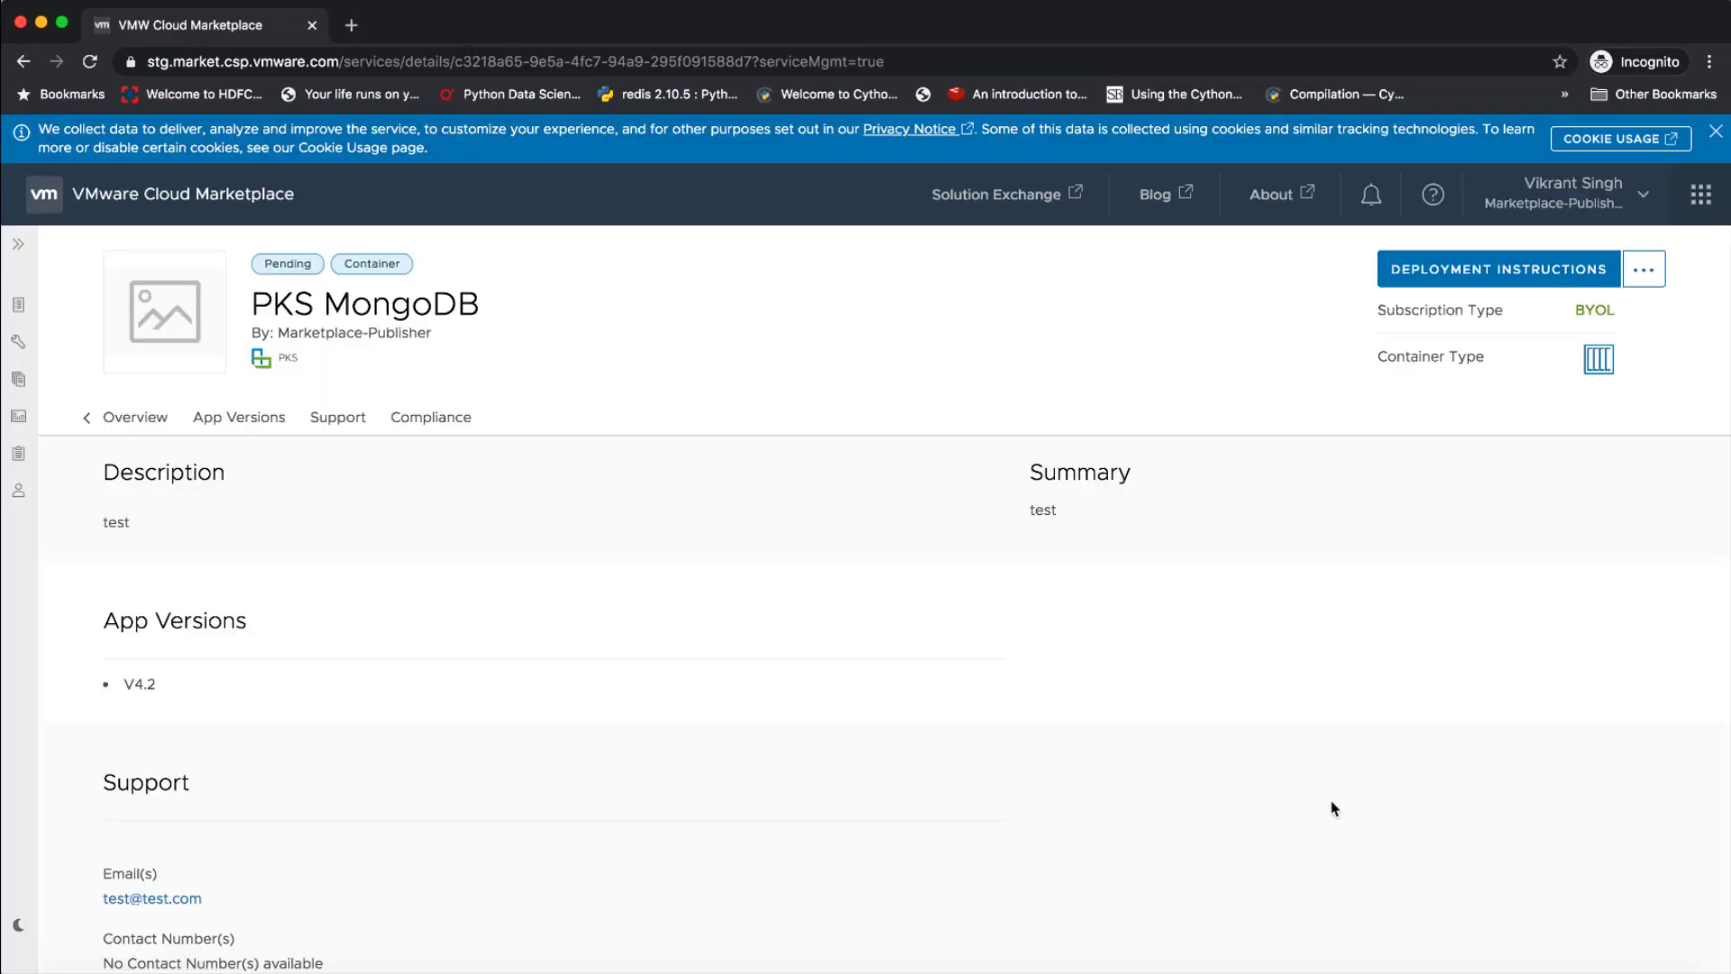